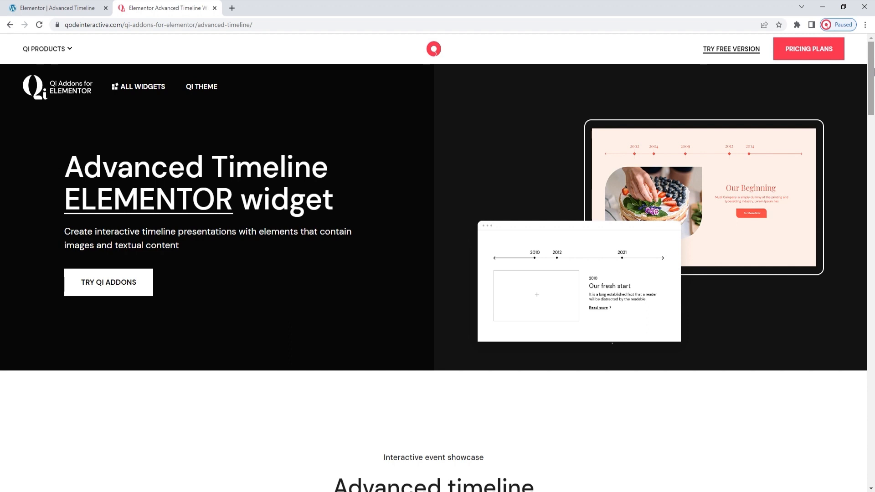
Examine the Advanced Timeline demo page, trying the 1997, 2009 and 2015 points of the first timeline and viewing the other timeline designs.
drag(874, 71, 868, 131)
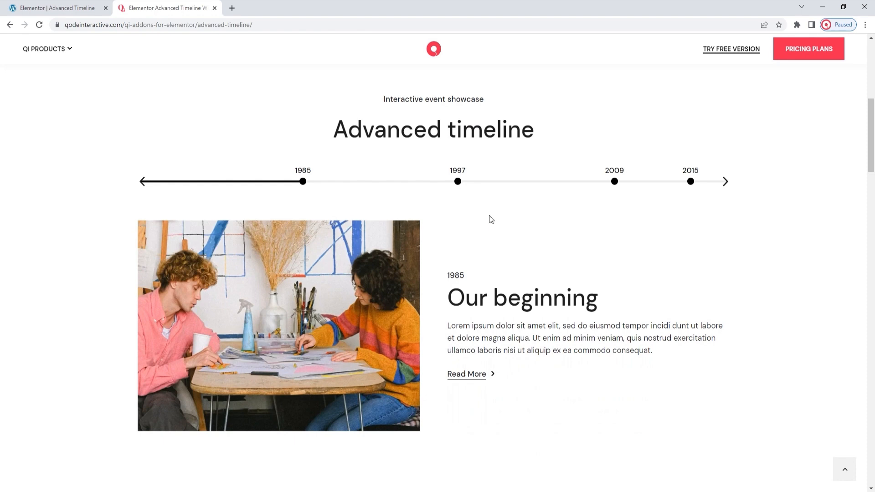
click(457, 182)
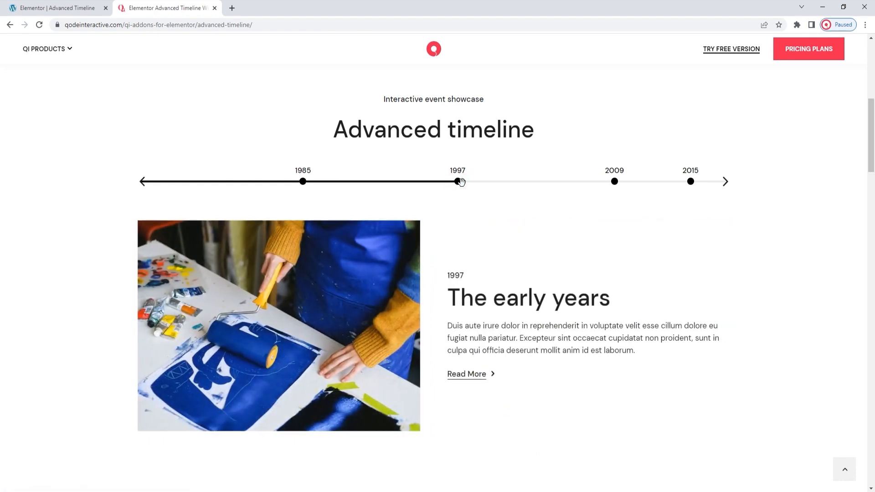
click(615, 182)
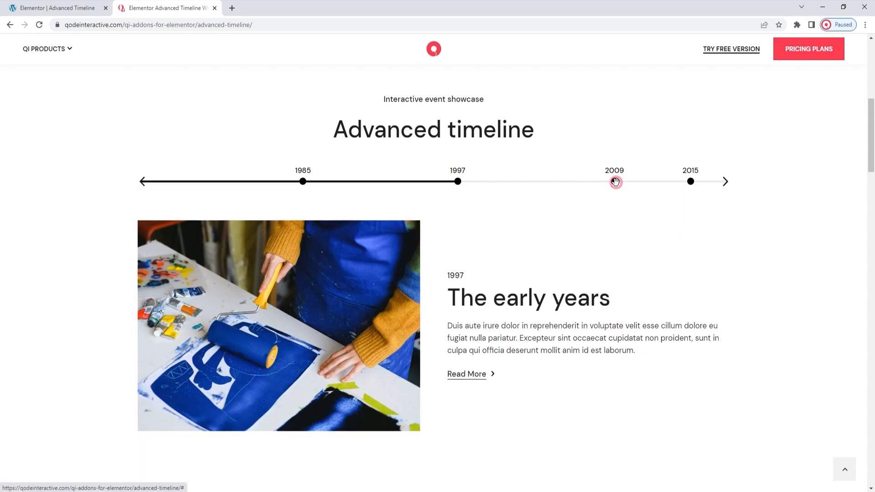
click(691, 182)
drag(871, 140, 871, 214)
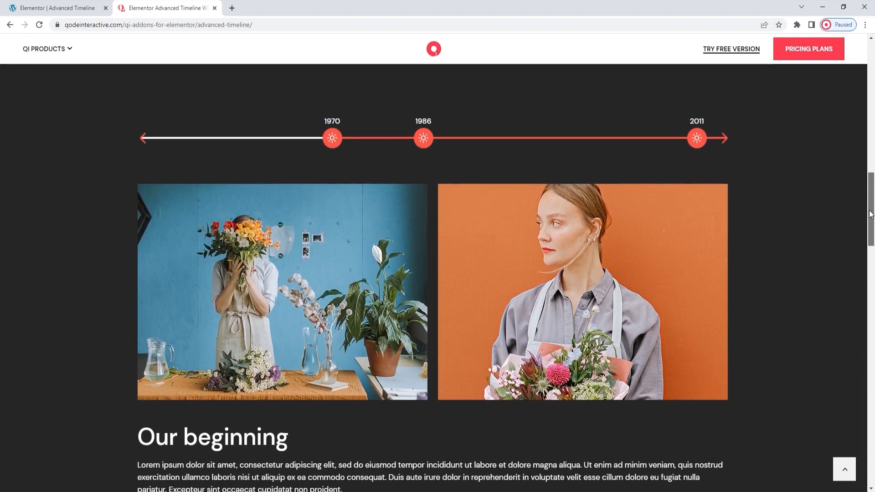
drag(872, 214, 871, 215)
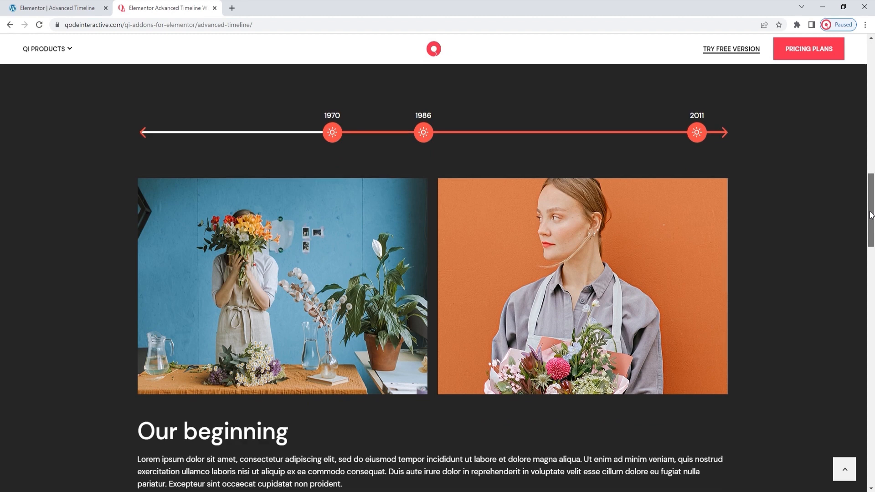
drag(871, 215, 872, 294)
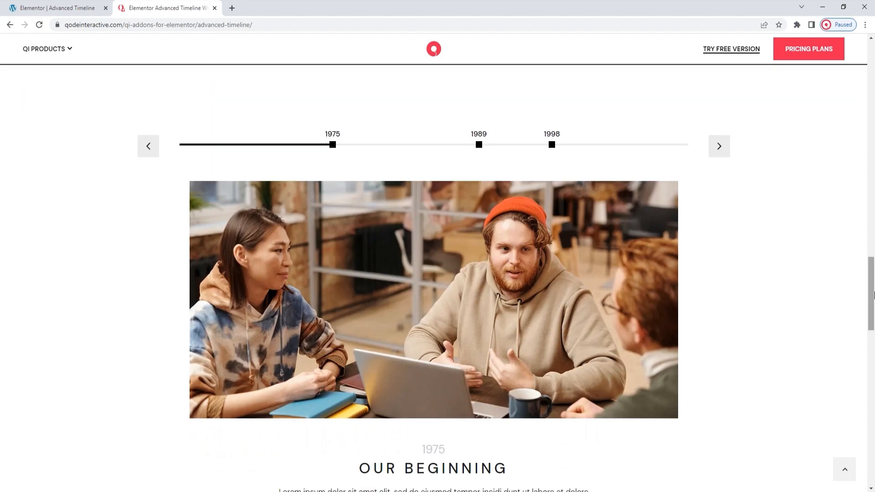
drag(873, 289, 872, 381)
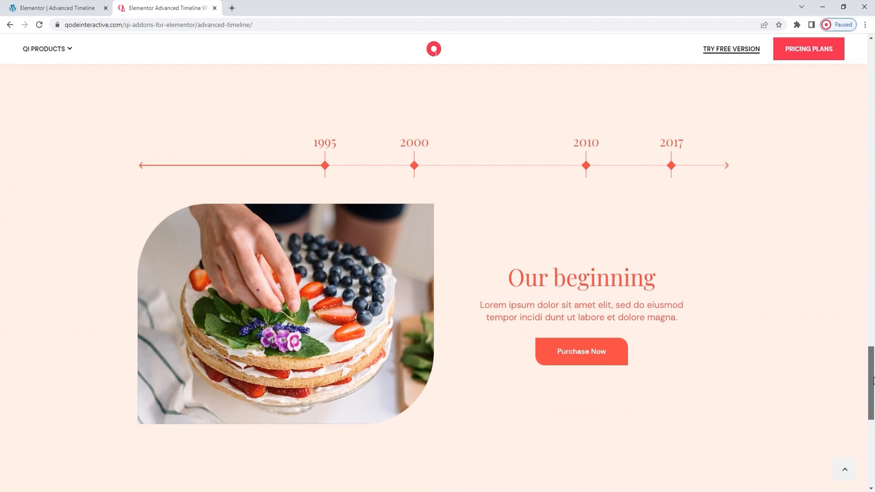
scroll(697, 318, down, 2)
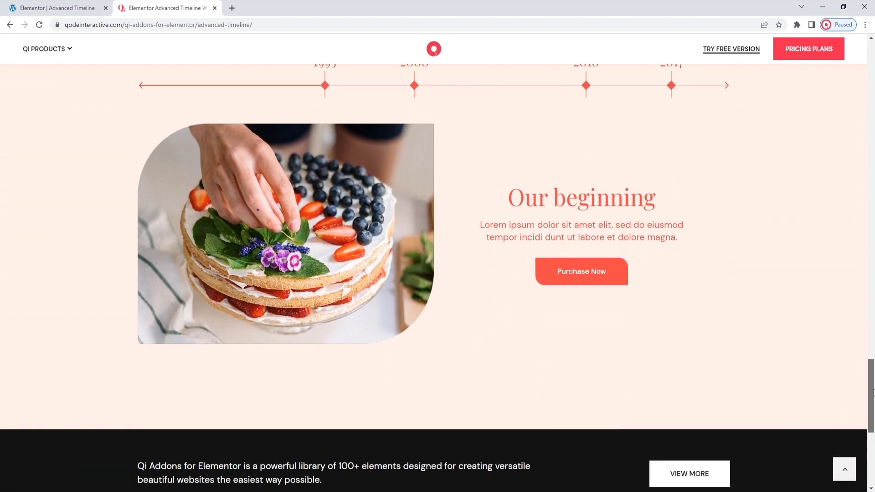
Switch to the Elementor editor, search the widgets for "adv" and add the Advanced Timeline widget to the peach section.
click(88, 6)
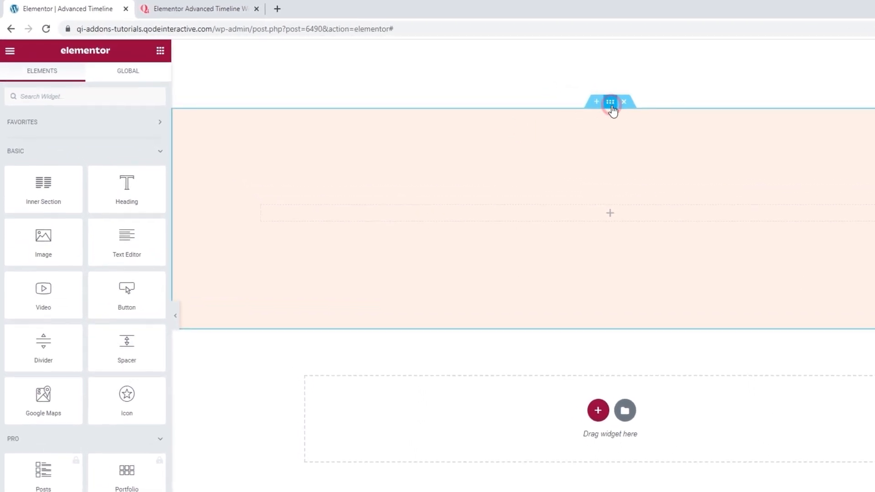
click(611, 103)
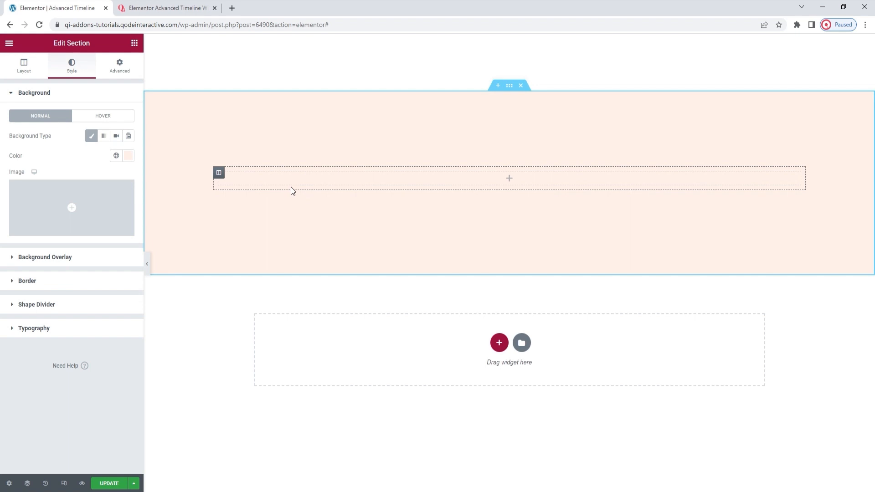
click(136, 44)
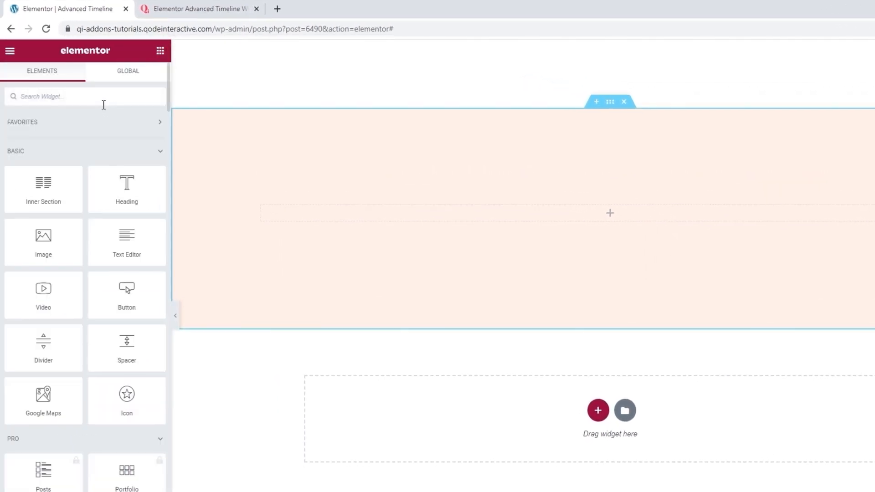
text(ad)
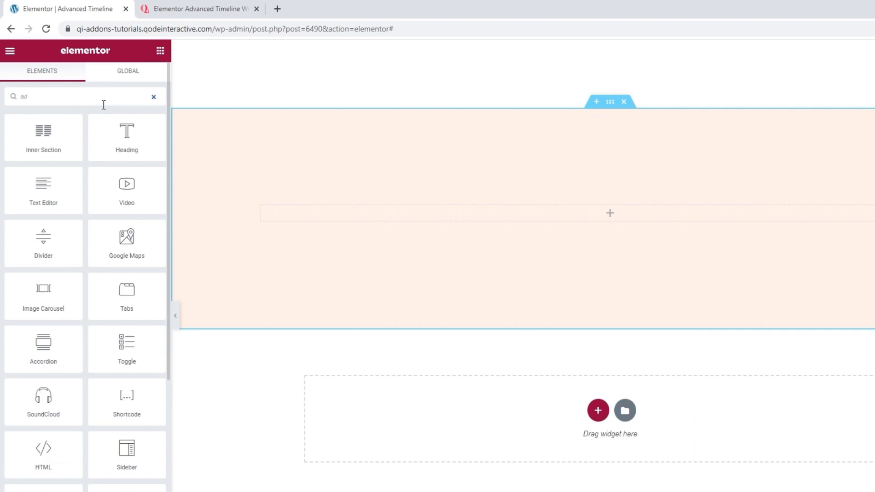
text(v)
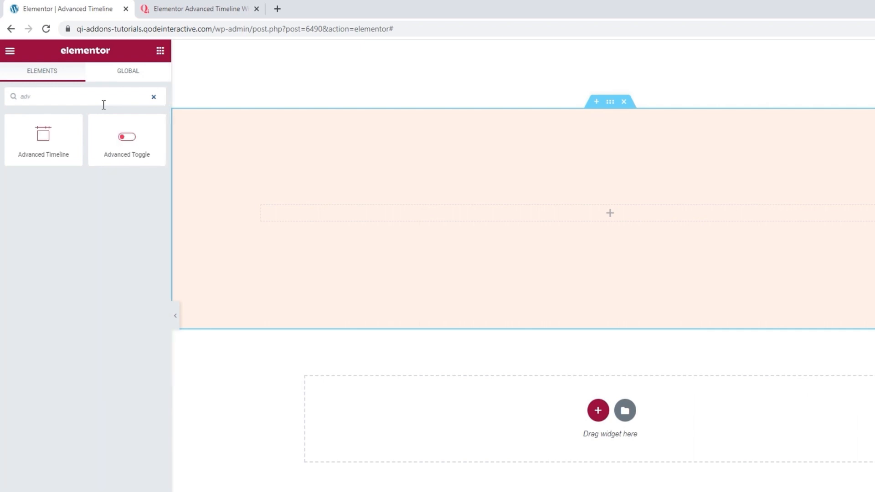
drag(43, 144, 377, 207)
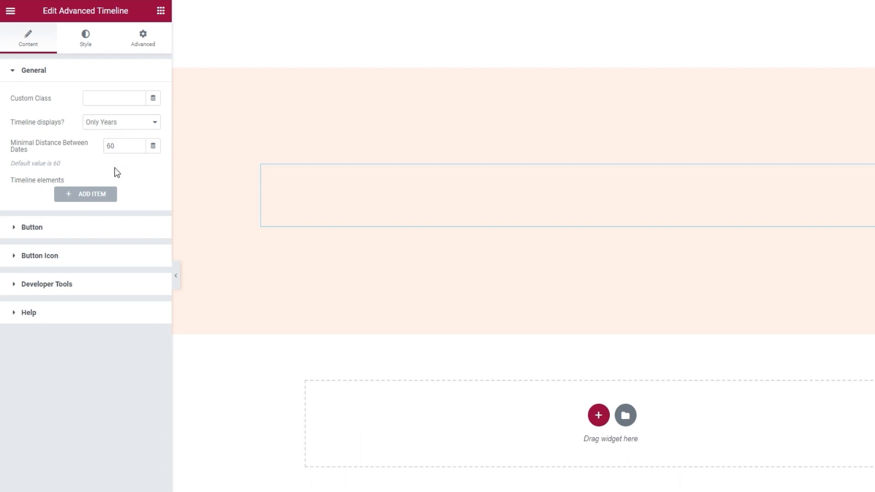
Add a timeline item and set its timeline date to 01/01/1995.
click(89, 196)
scroll(88, 202, down, 1)
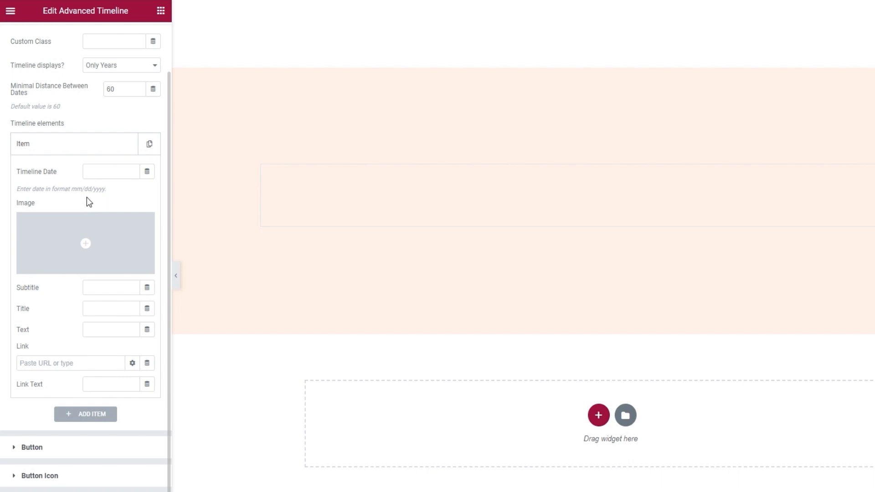
click(102, 173)
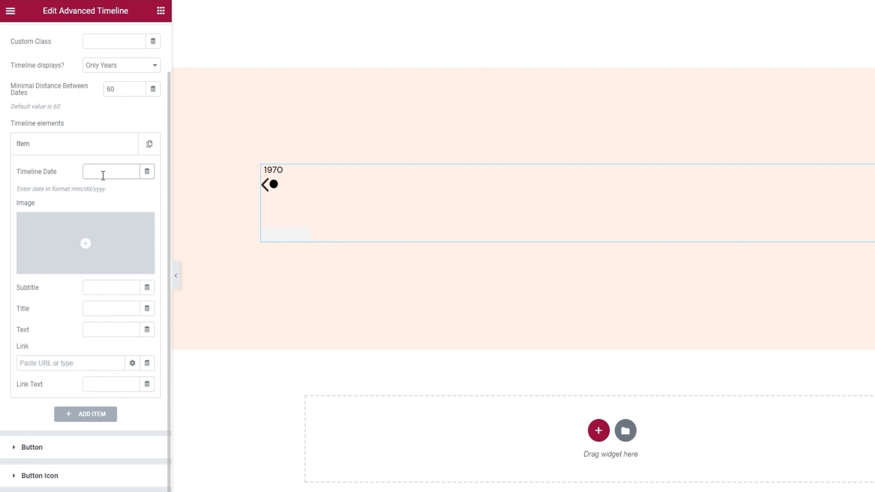
click(103, 175)
text(01/01/1995)
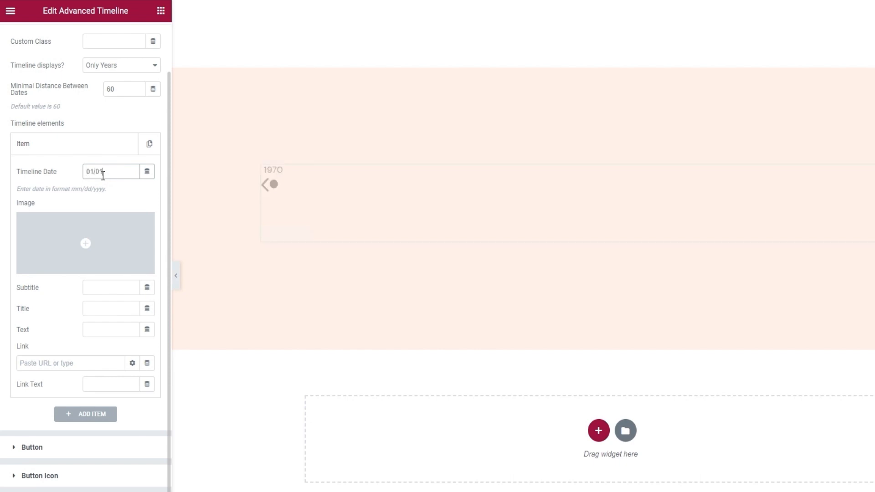
Insert the berry cake image advanced-timeline-img-01.webp from the media library as the 1995 item's image.
mouse_move(102, 225)
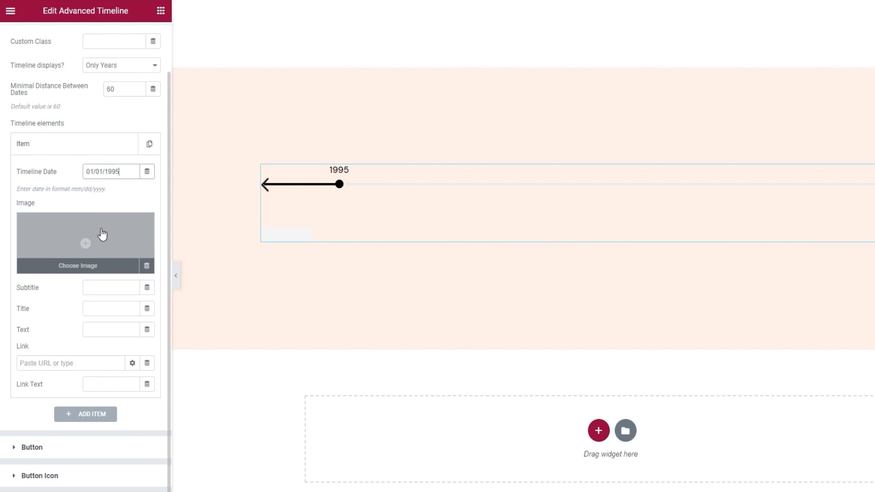
click(102, 234)
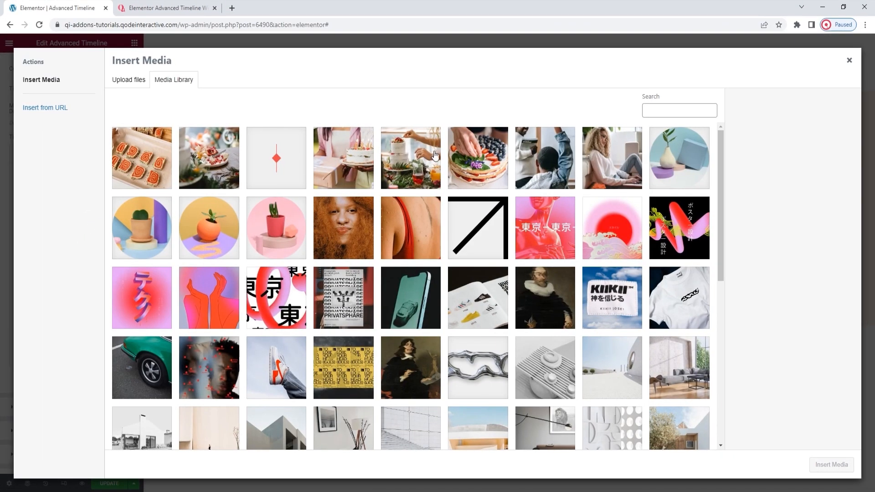
click(485, 139)
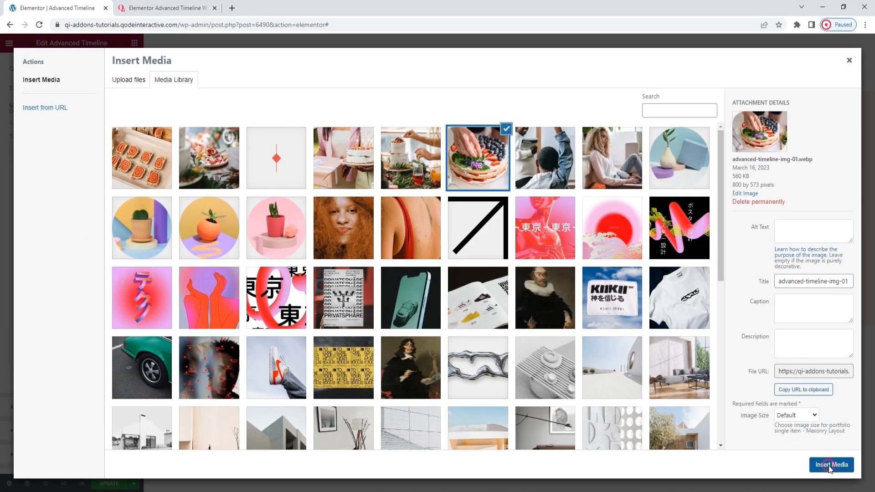
click(830, 465)
Title the 1995 item "Our beginning" and enter its text about a grandmother's amazing cakes for family celebrations and her shared recipes.
scroll(520, 295, down, 1)
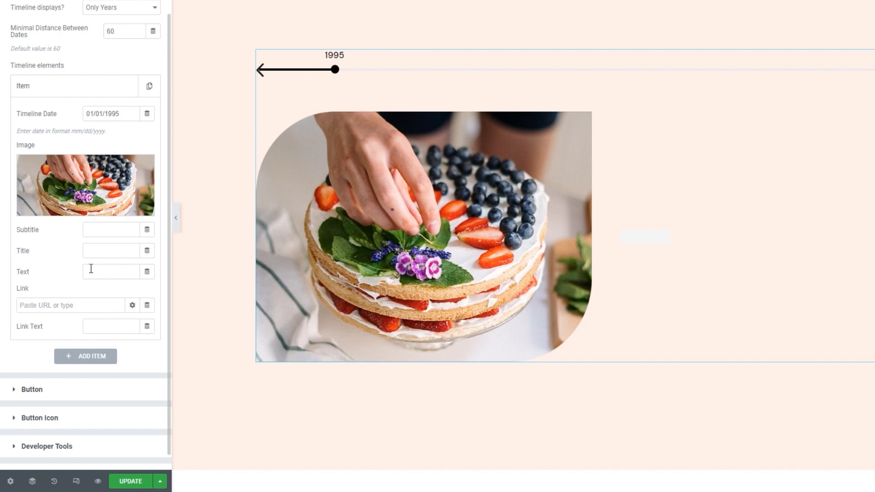
click(108, 245)
text(Our beginning)
click(119, 266)
text(Julie made the most)
text( amazing cakes and shared her)
text( recipes with us.)
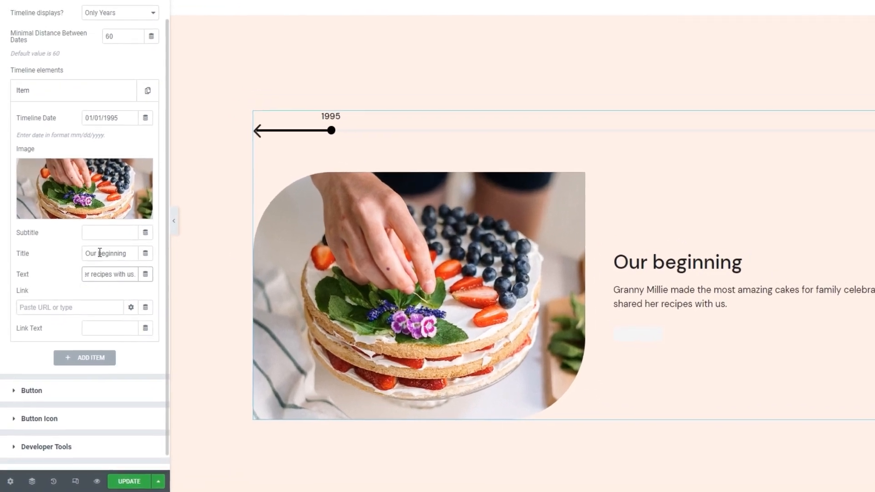
Try the subtitle text "Subtitle" on the 1995 item and clear it again.
click(102, 231)
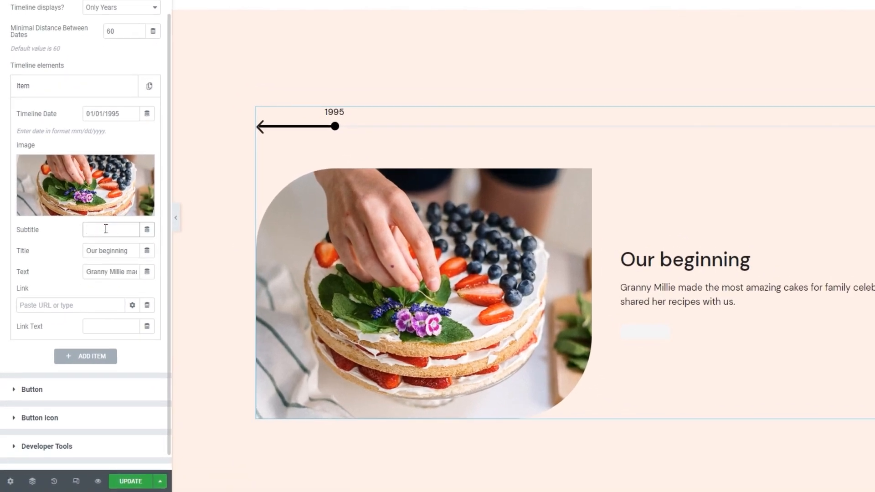
text(Subtitle)
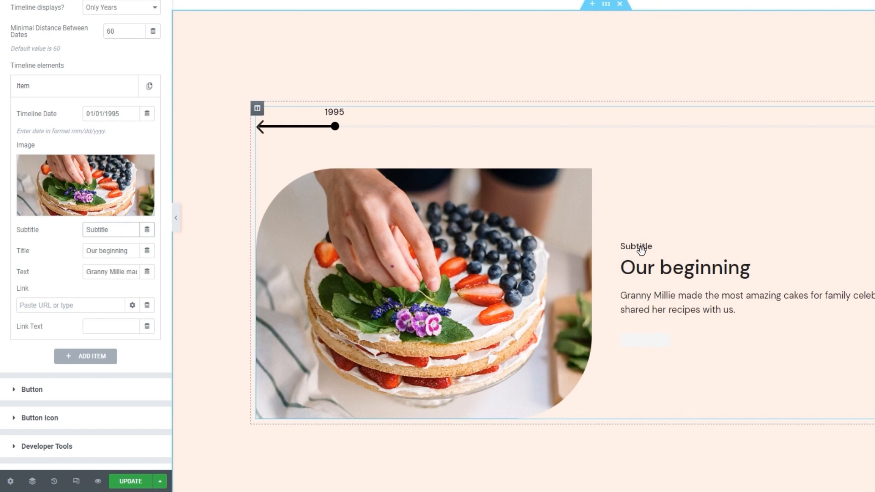
double_click(113, 233)
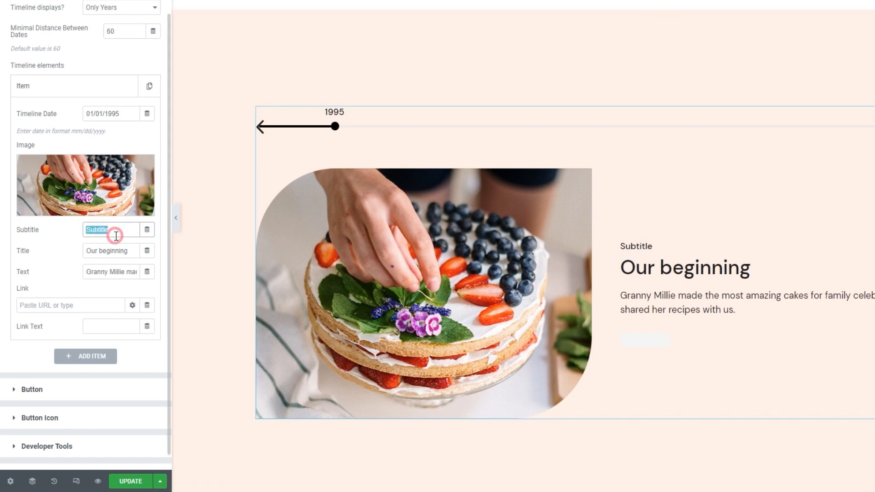
key(BackSpace)
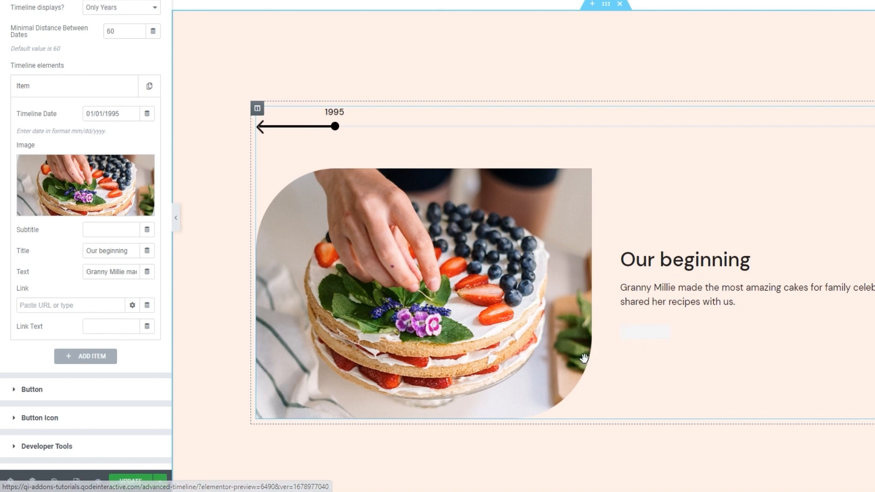
Set the 1995 item's link to # and its link text to "Purchase Now".
click(91, 304)
text(#)
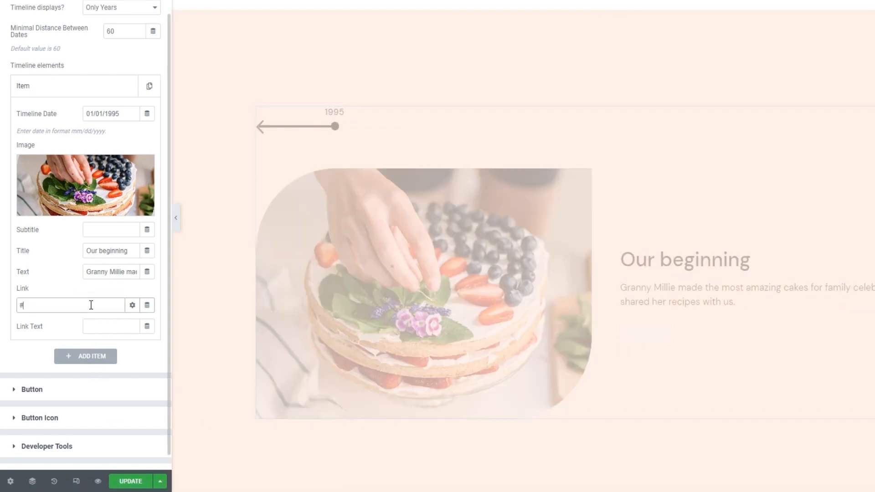
click(97, 328)
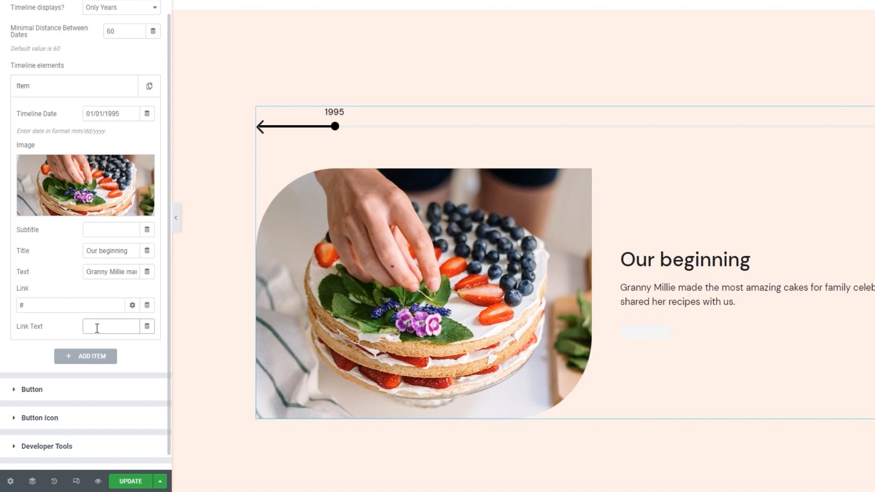
text(Purchase N)
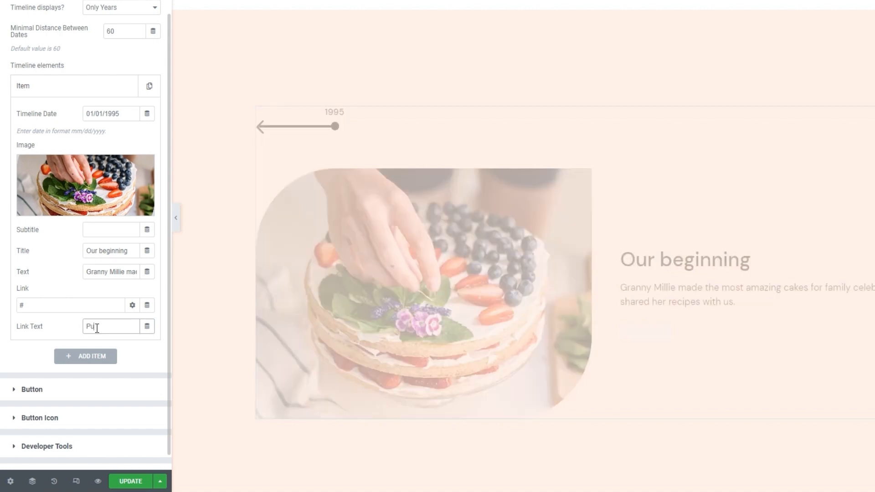
text(ow)
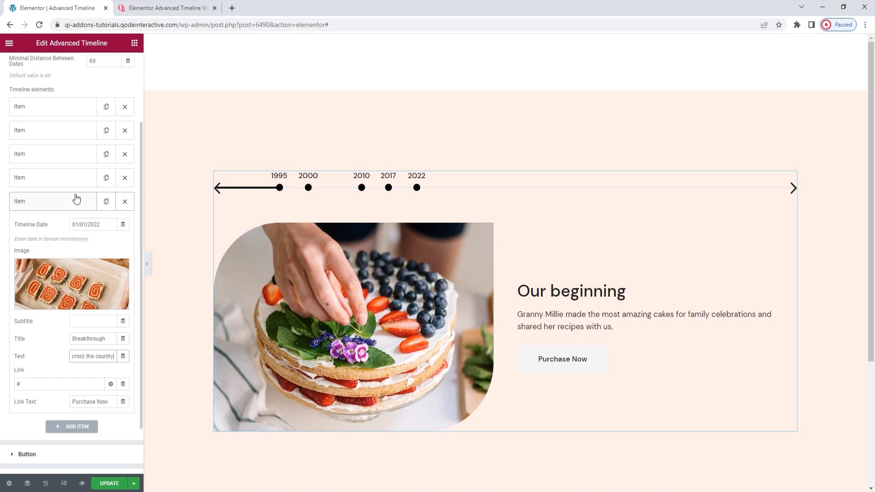
Collapse the last item and preview the 2000, 2010, 2017 and 2022 timeline entries, returning to 1995.
click(76, 199)
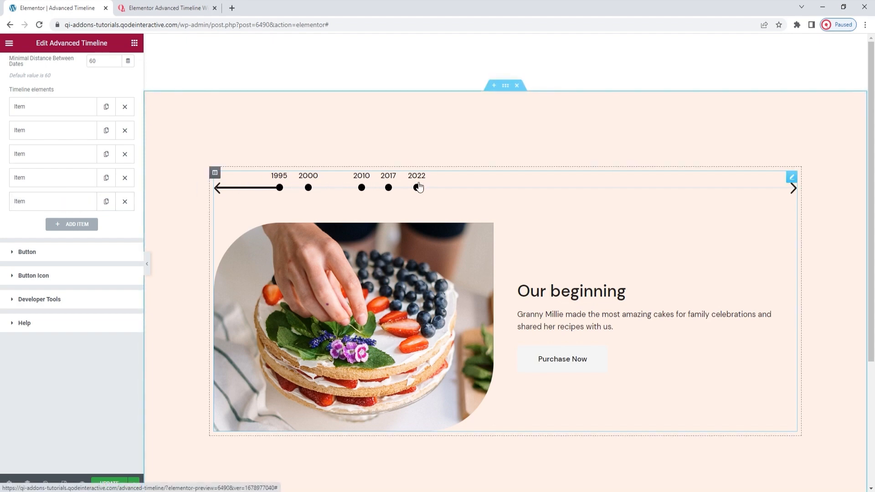
click(309, 188)
click(362, 188)
click(388, 187)
click(416, 188)
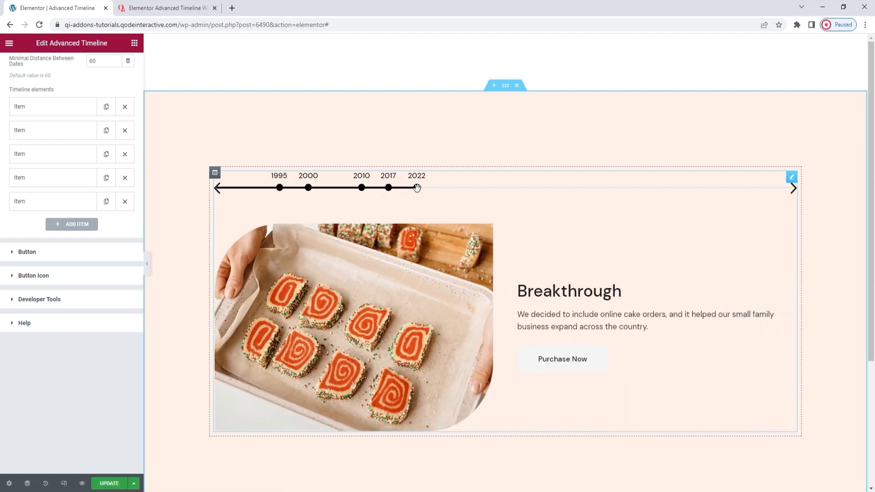
click(279, 187)
Set the timeline's minimal distance between dates to 190.
scroll(57, 214, up, 3)
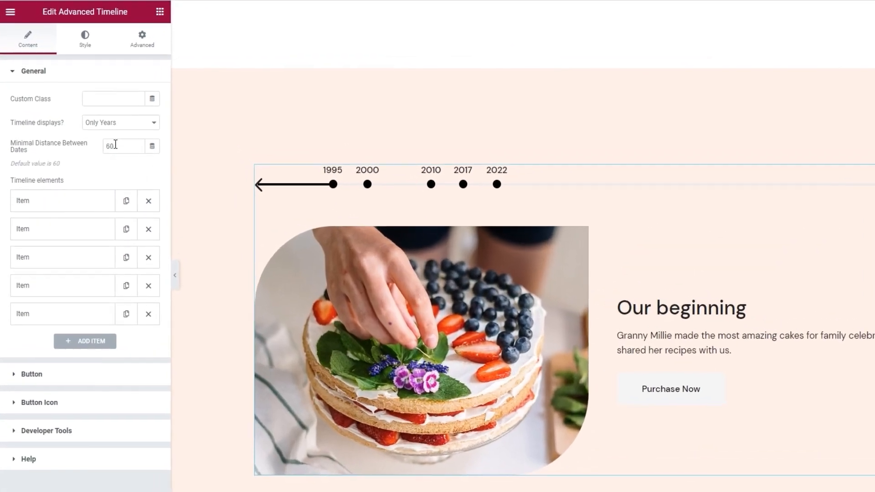
double_click(93, 155)
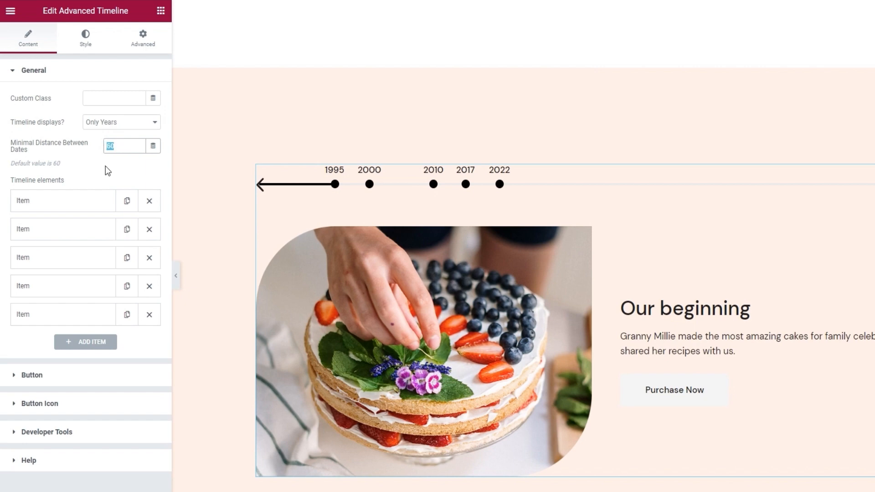
text(190)
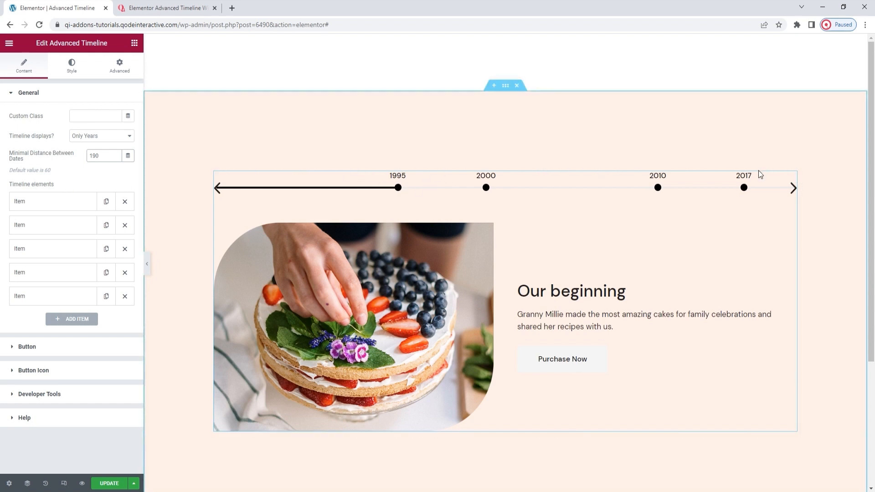
Preview the timeline's navigation by moving the dates forward to 2022 and back to 1995.
click(793, 190)
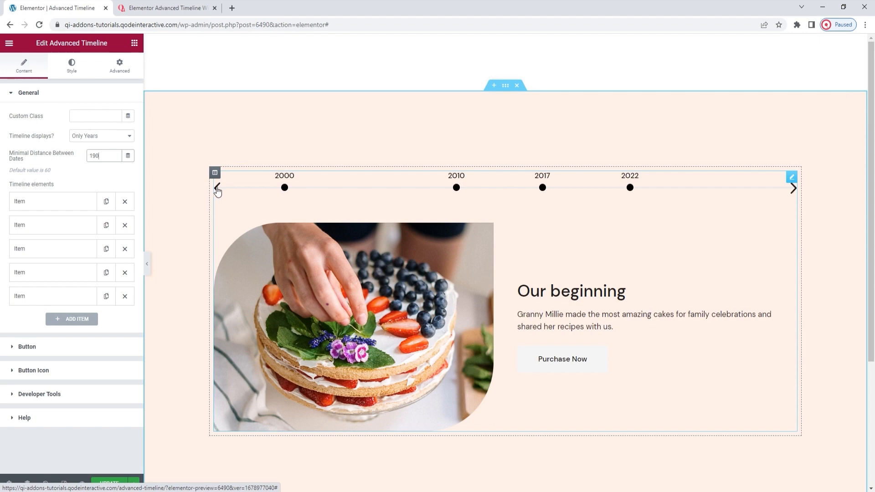
click(217, 187)
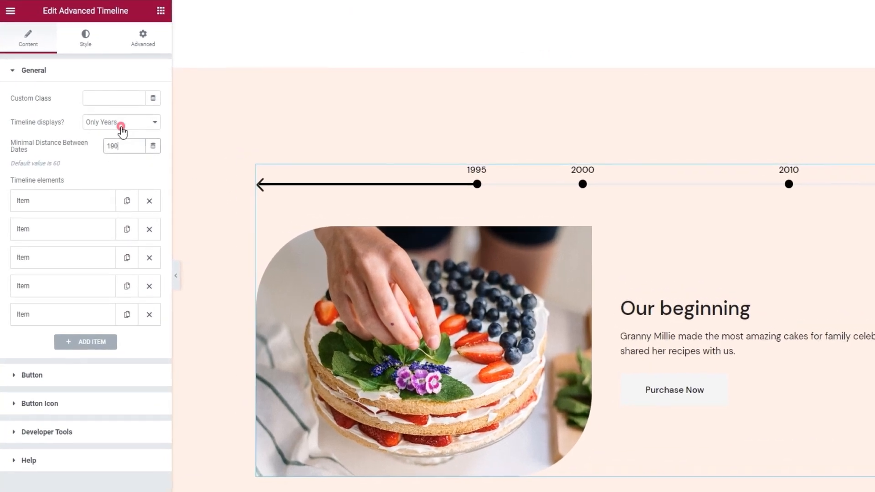
Try the timeline date formats Years and Months, Years, Months and Days, and Months and Days, returning to Only Years.
click(101, 139)
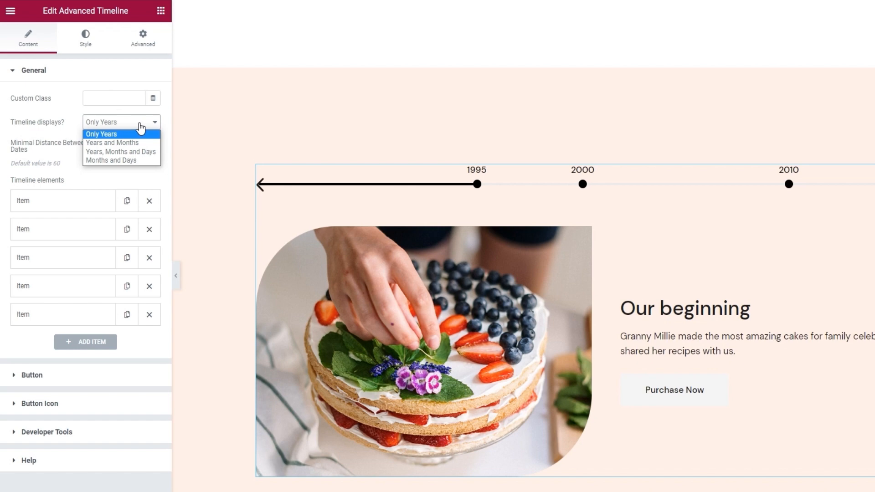
click(139, 143)
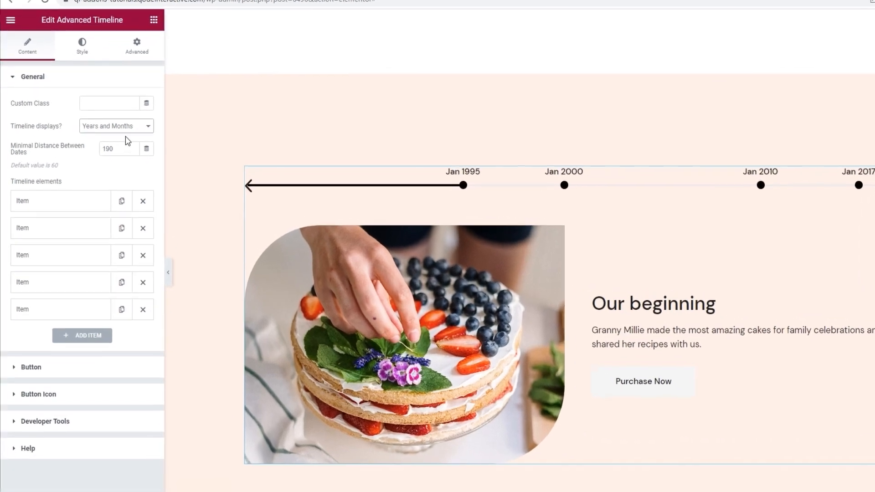
click(103, 138)
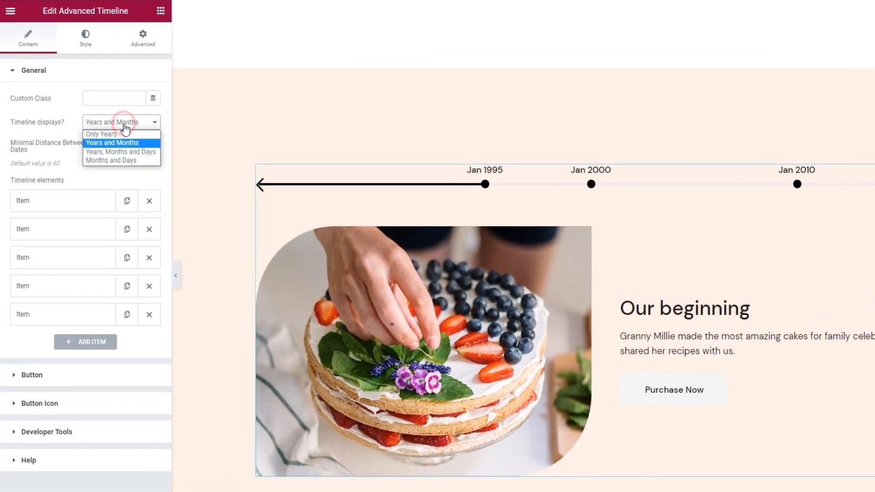
click(113, 159)
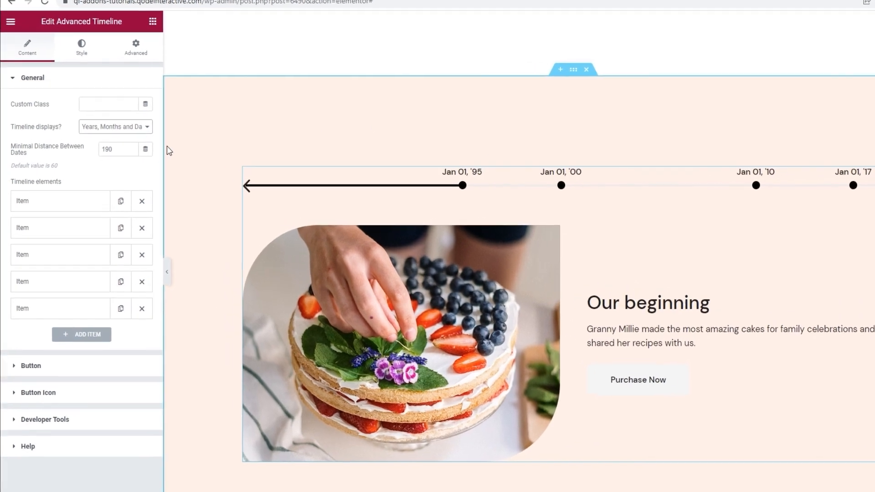
click(120, 136)
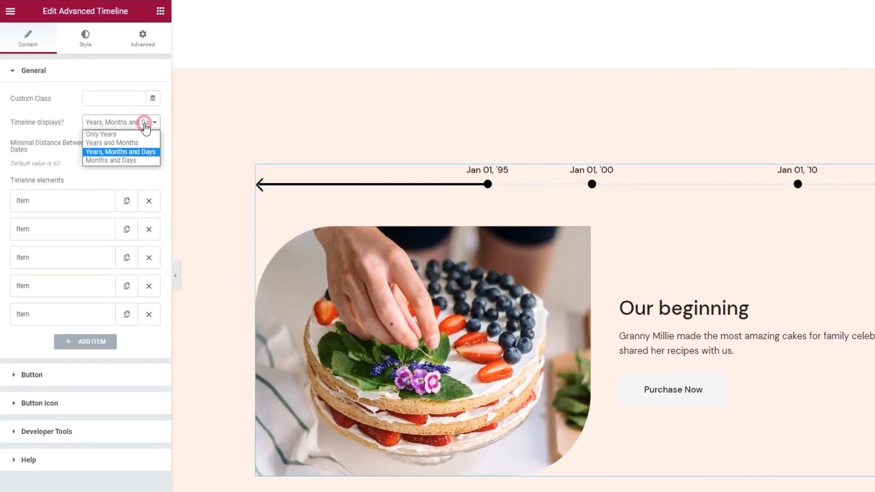
click(128, 162)
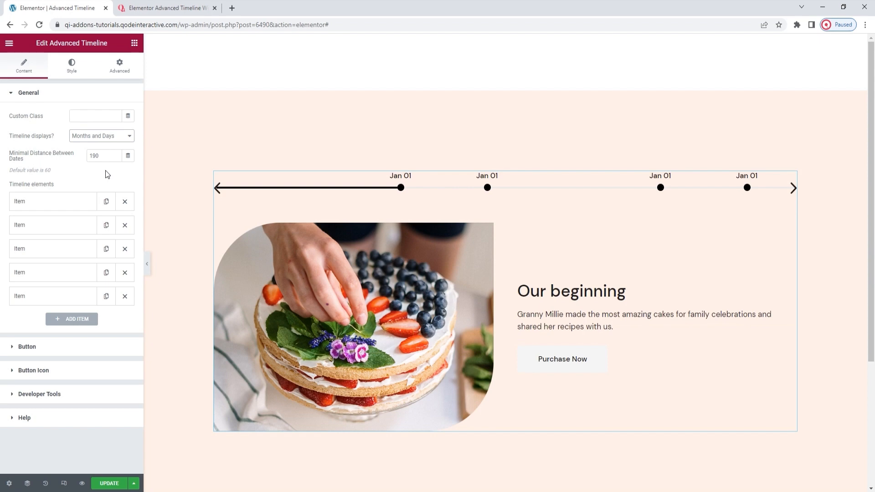
click(107, 136)
click(105, 144)
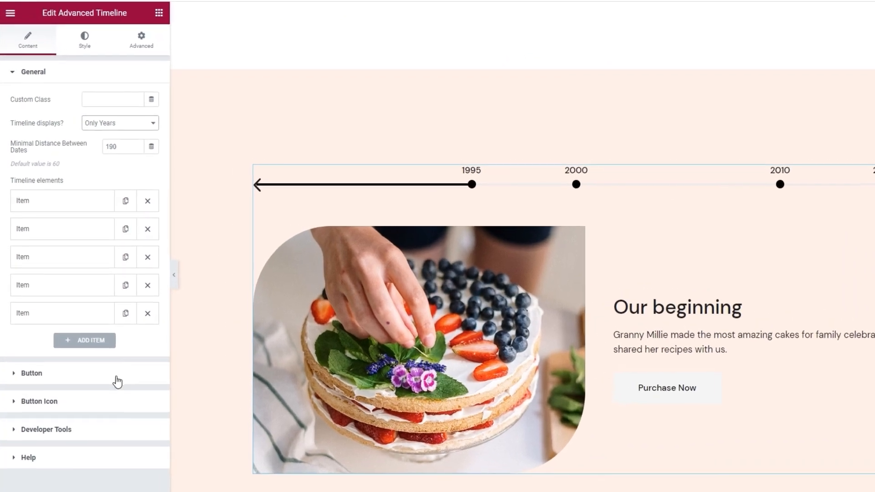
Try the Outlined and Textual layouts for the timeline's button, returning to Filled.
click(97, 348)
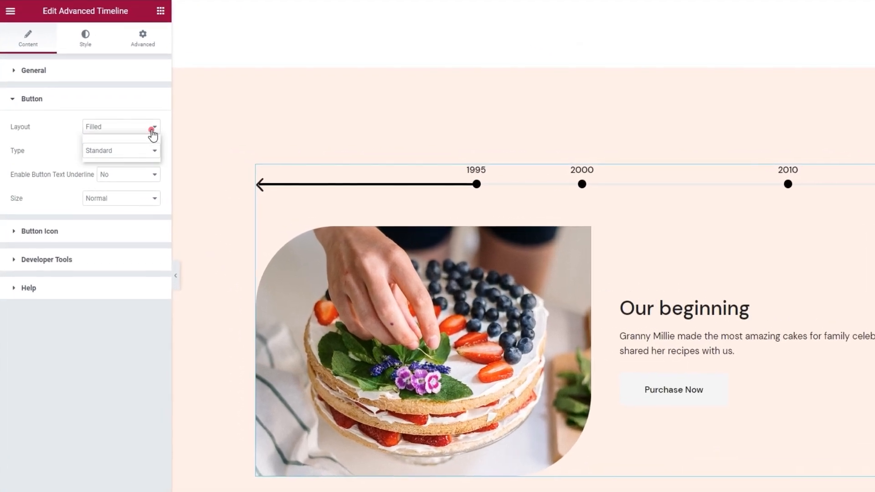
click(126, 141)
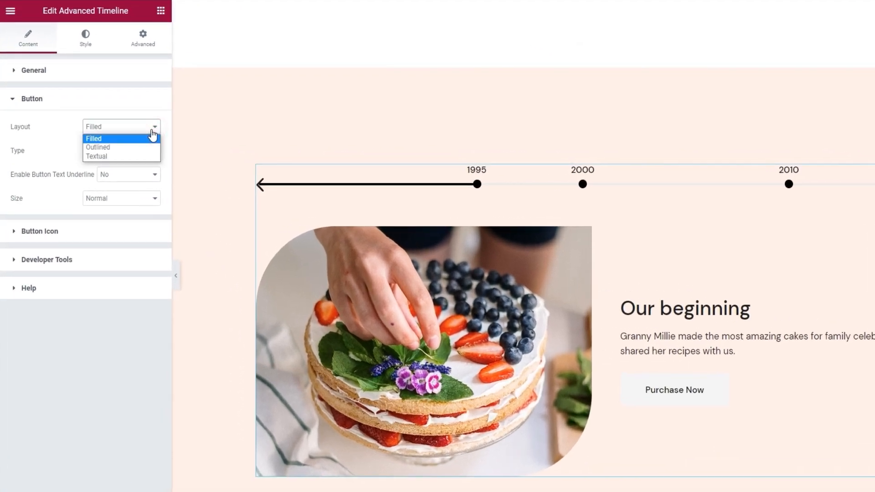
click(130, 146)
click(123, 131)
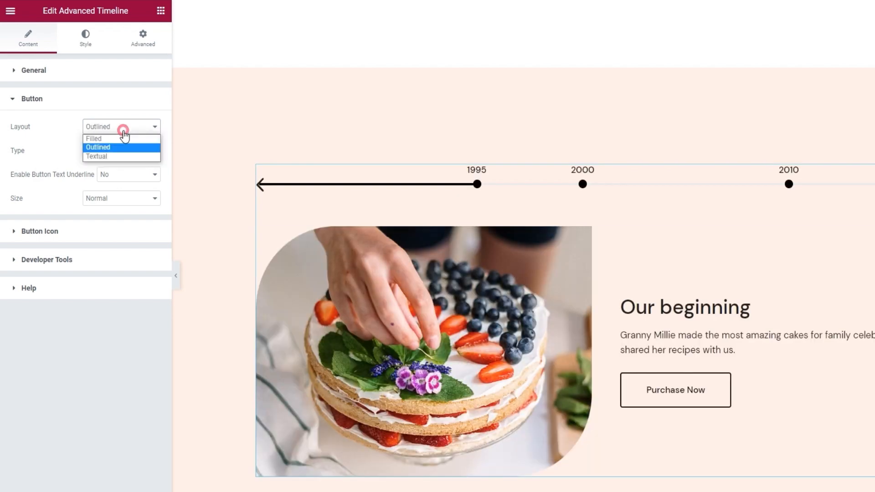
click(114, 155)
click(117, 132)
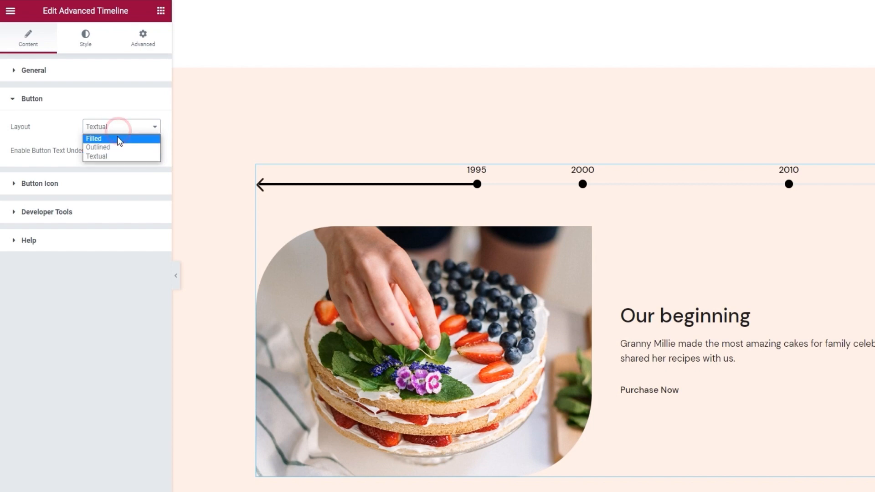
click(118, 138)
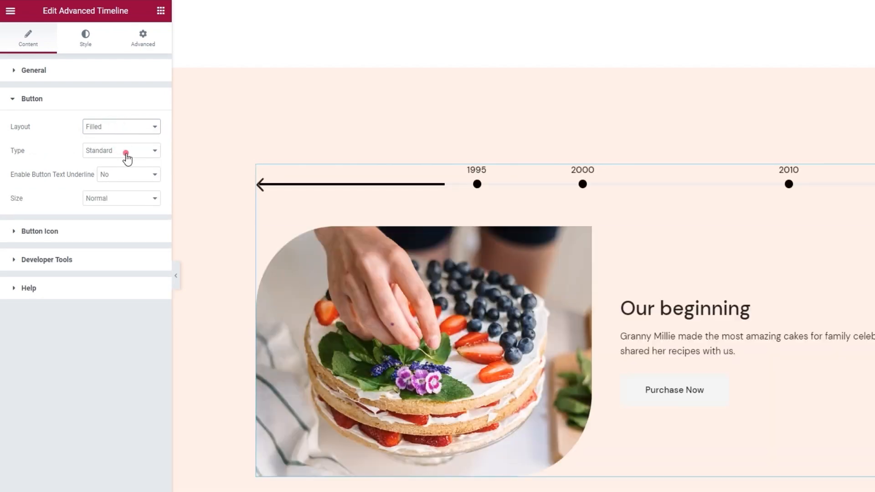
Try the button types With Inner Border and Icon Boxed, returning to Standard.
click(125, 151)
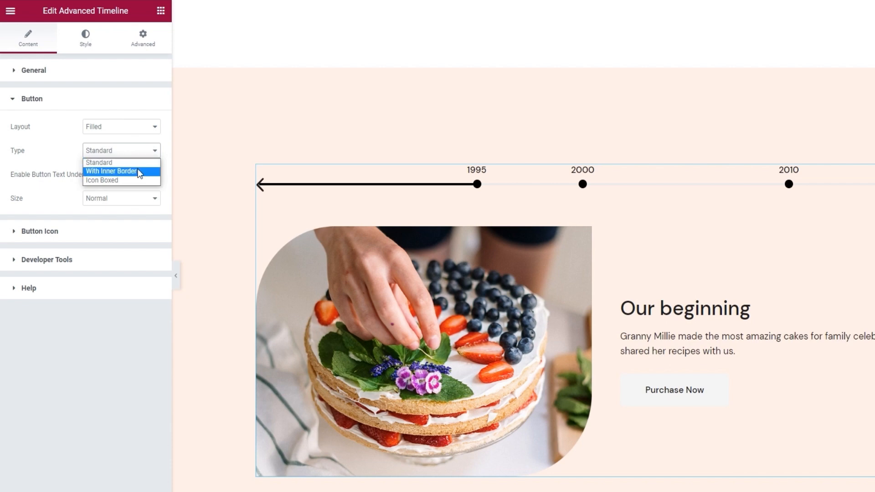
click(132, 171)
click(123, 151)
click(125, 180)
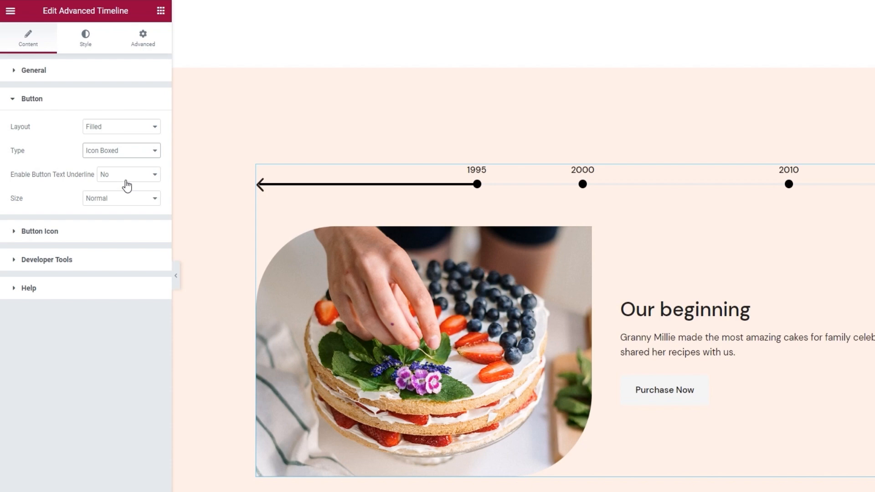
click(127, 150)
click(127, 163)
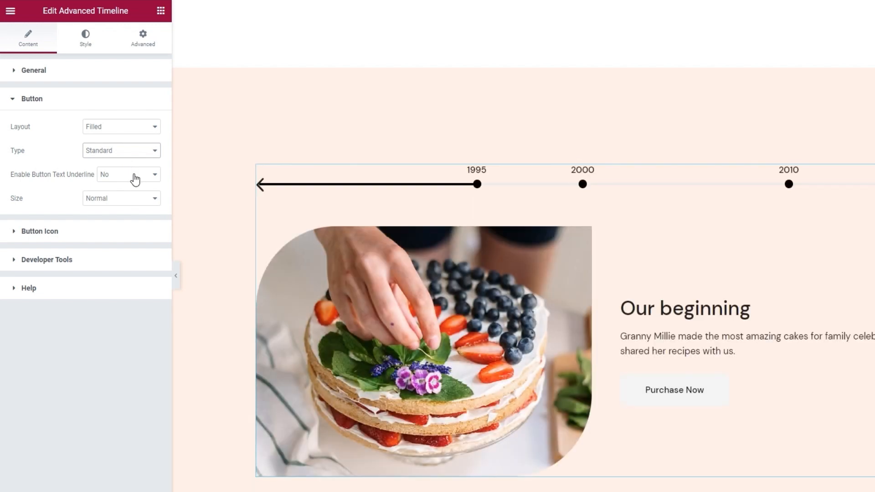
Try enabling the button text underline and disable it again.
click(135, 179)
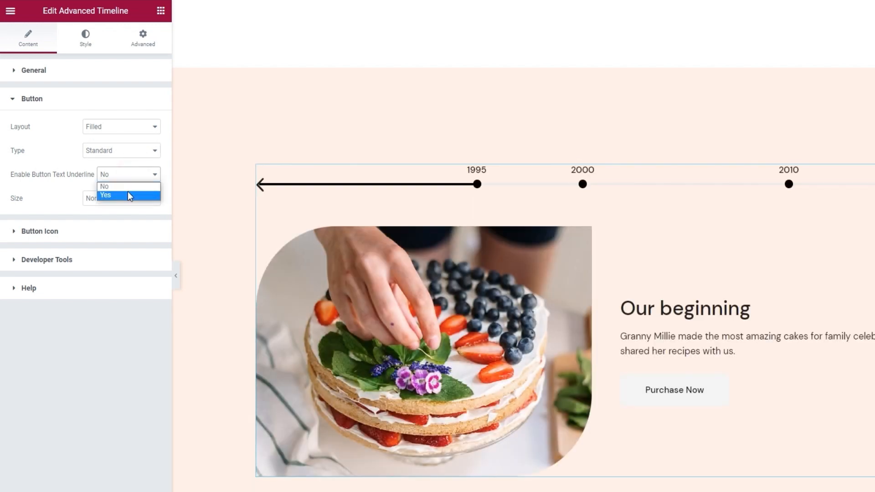
click(129, 194)
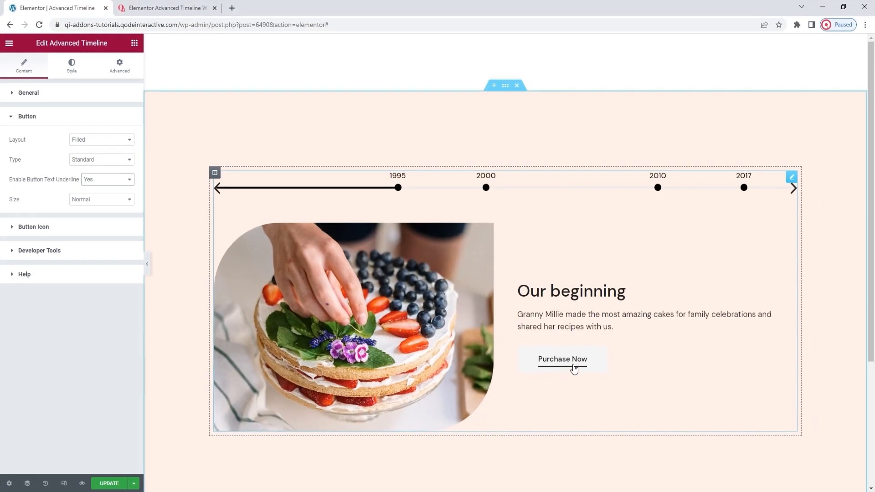
click(129, 180)
click(113, 190)
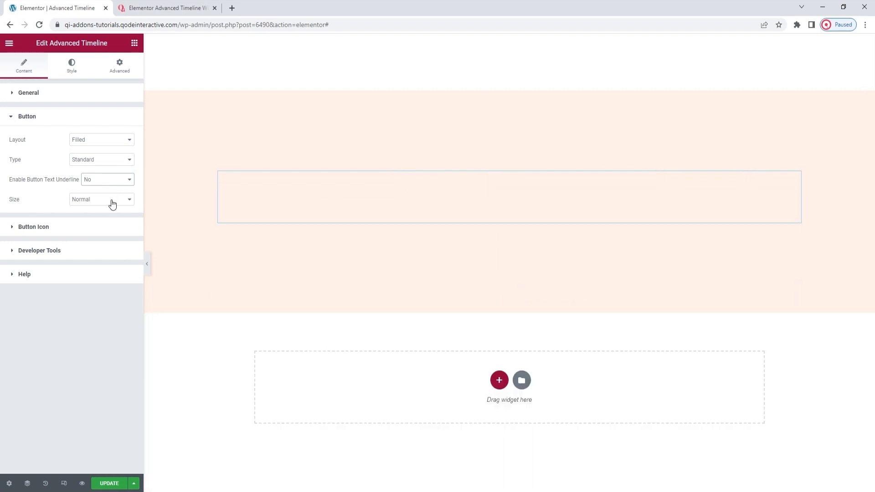
Try the button sizes Small, Large and Normal Full Width, returning to Normal.
click(113, 201)
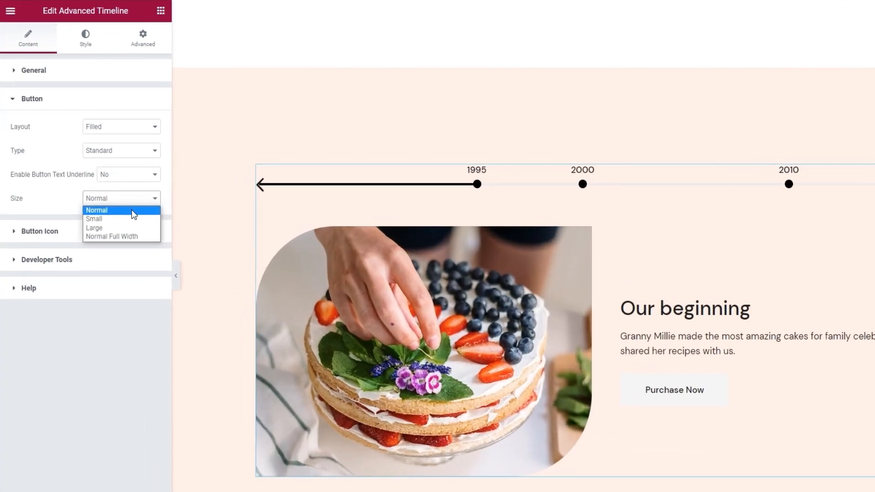
click(130, 219)
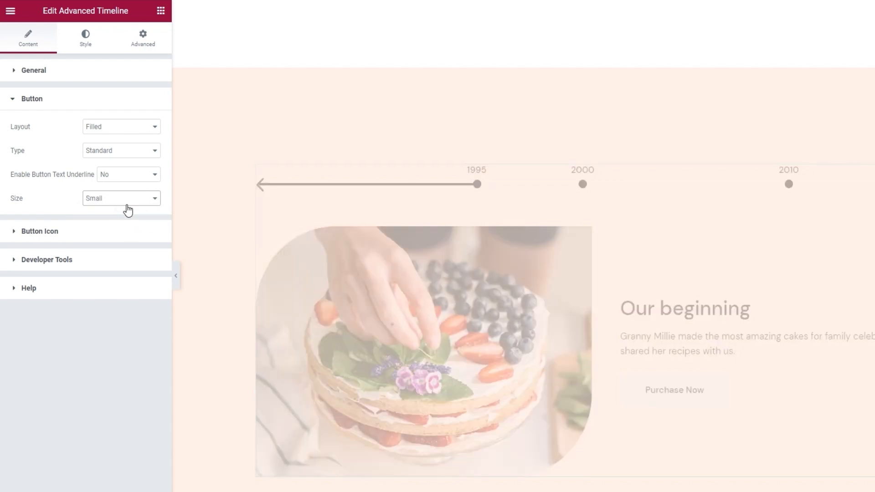
click(126, 201)
click(122, 226)
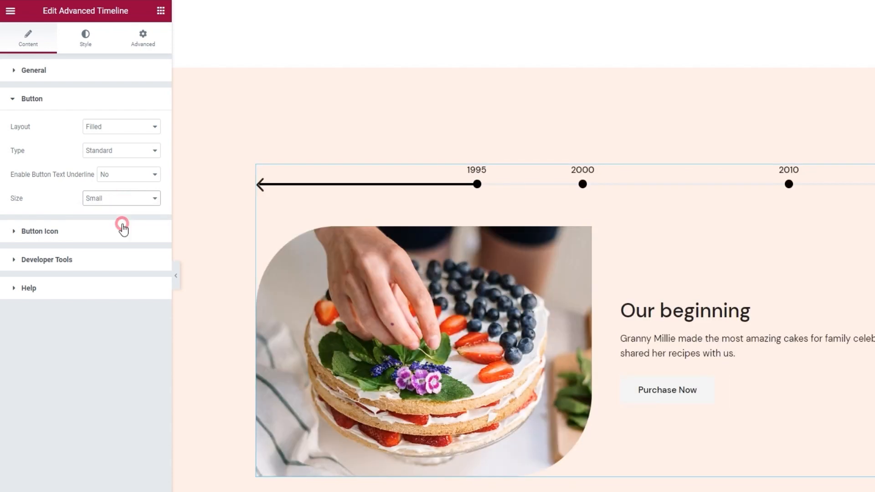
click(121, 199)
click(113, 234)
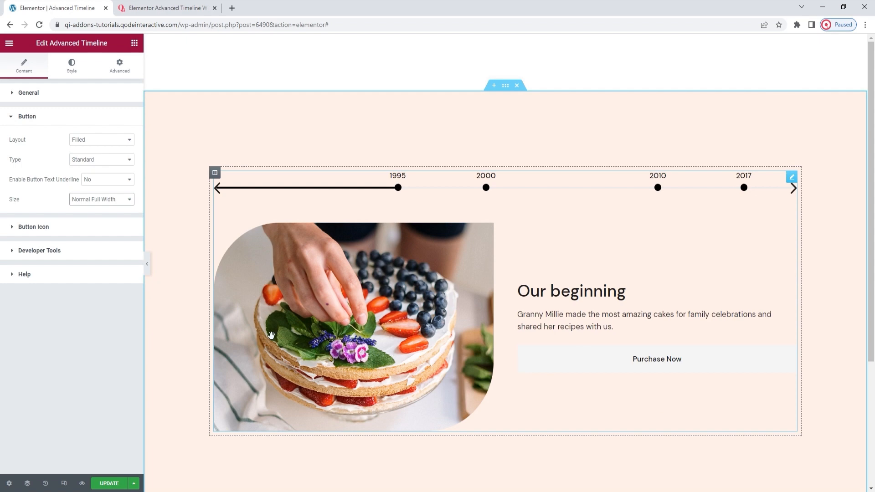
click(112, 200)
click(113, 209)
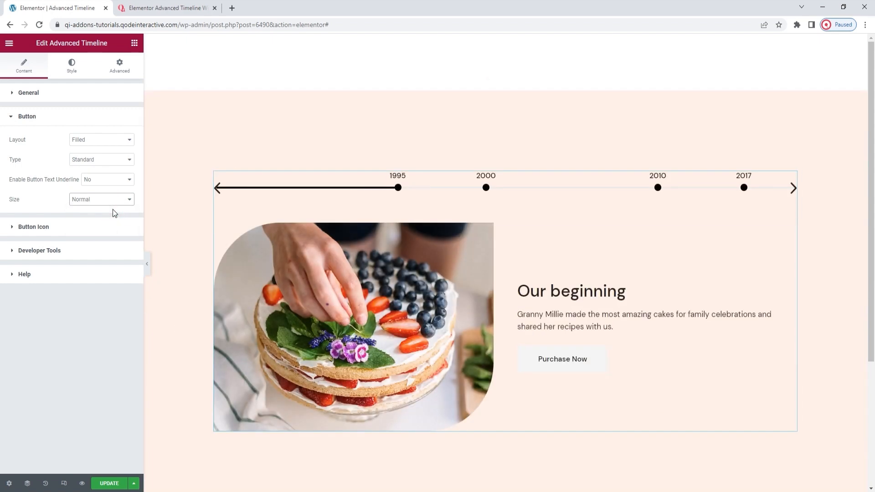
Examine the button icon settings and the available icon positions.
click(102, 226)
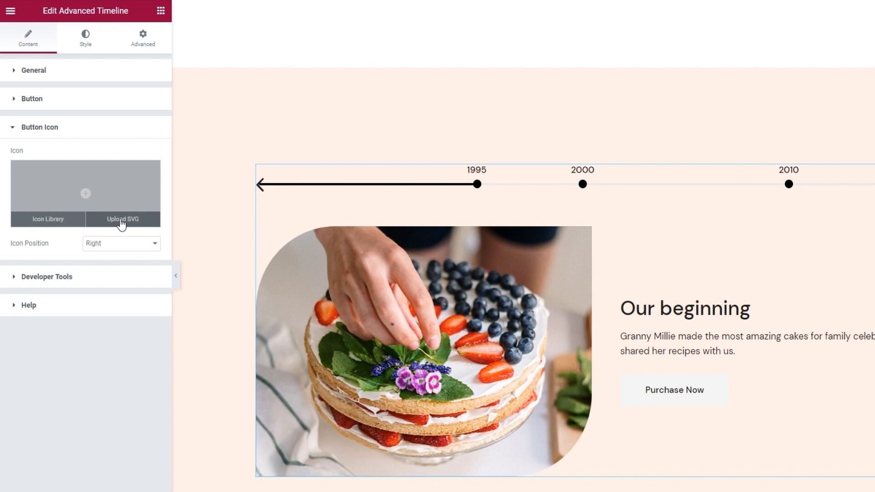
click(122, 244)
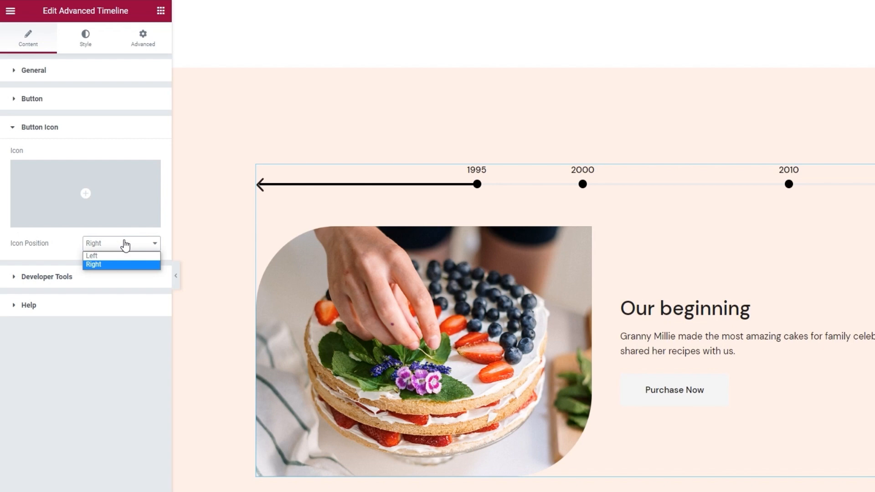
click(125, 245)
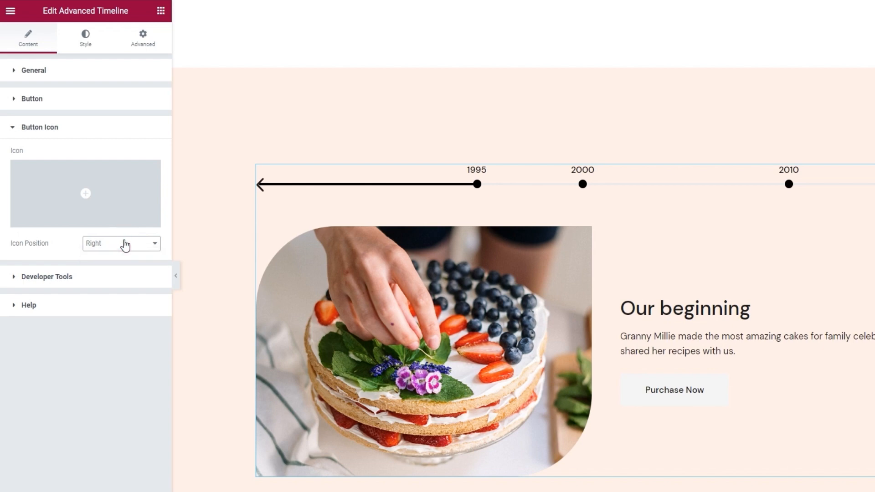
Try showing the widget's shortcode snippet, hide it again, and look at the help links.
click(104, 277)
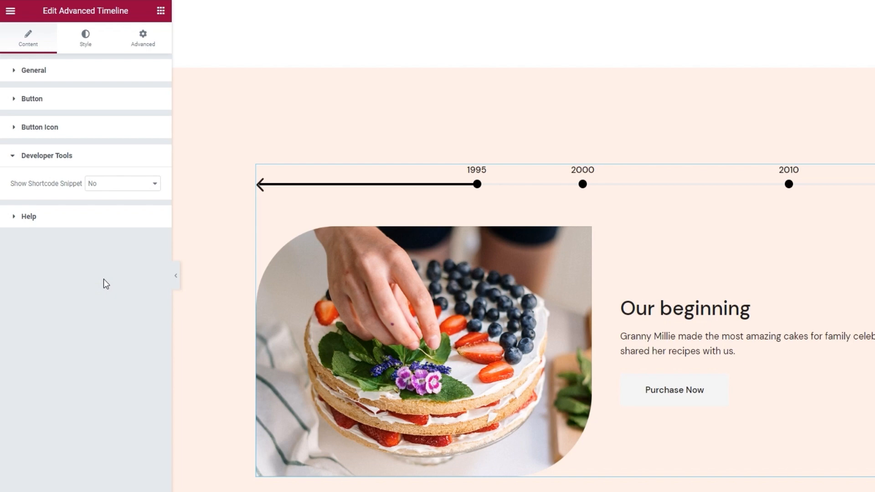
click(122, 183)
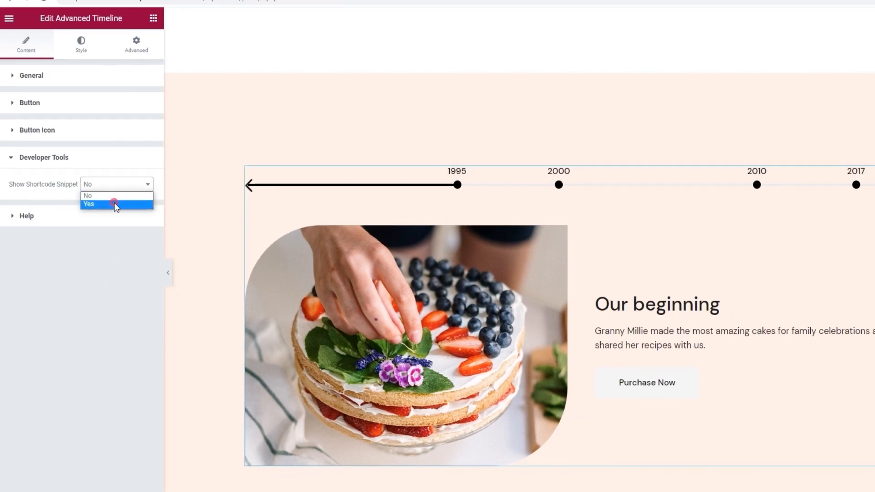
click(114, 205)
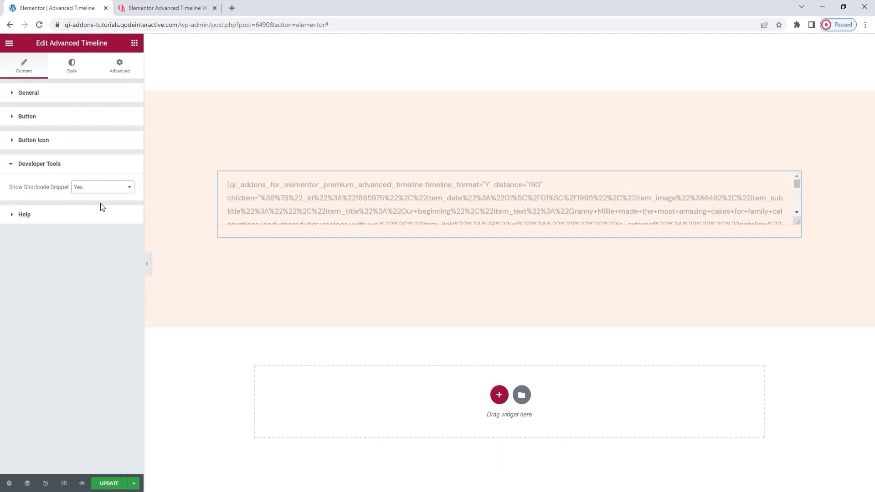
click(100, 190)
click(100, 196)
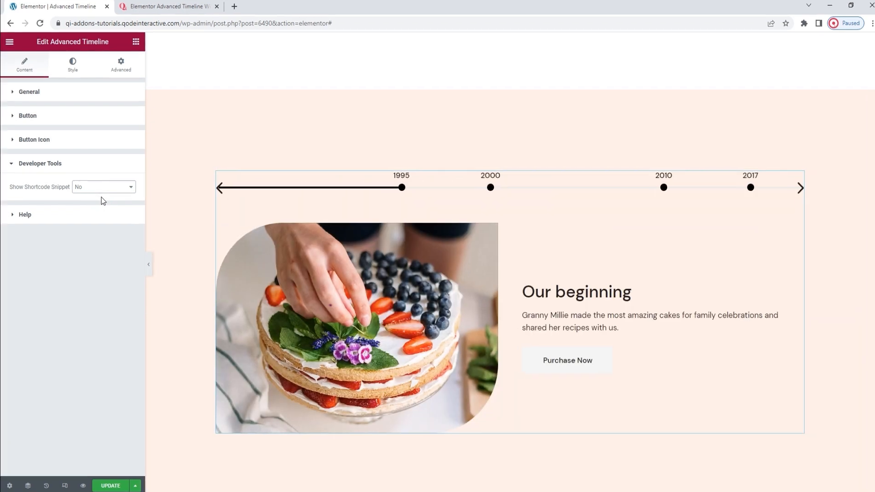
click(108, 223)
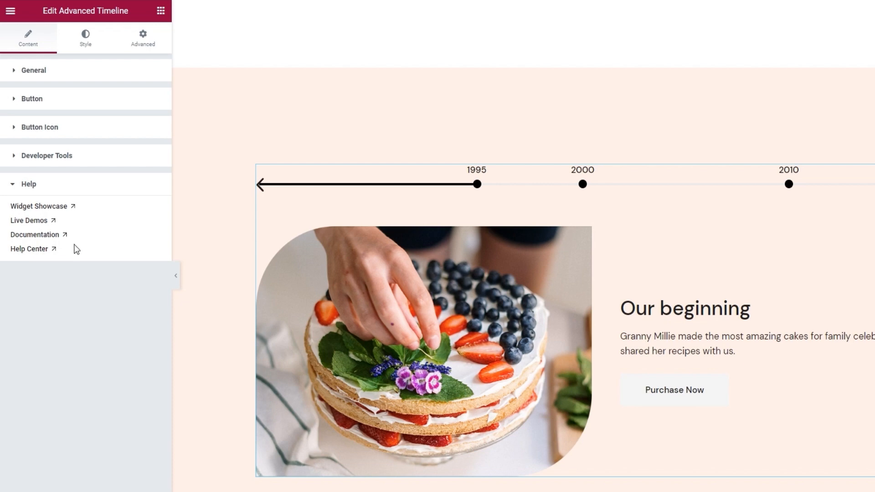
Set the timeline's content top offset to 55 px in the general style settings.
click(94, 39)
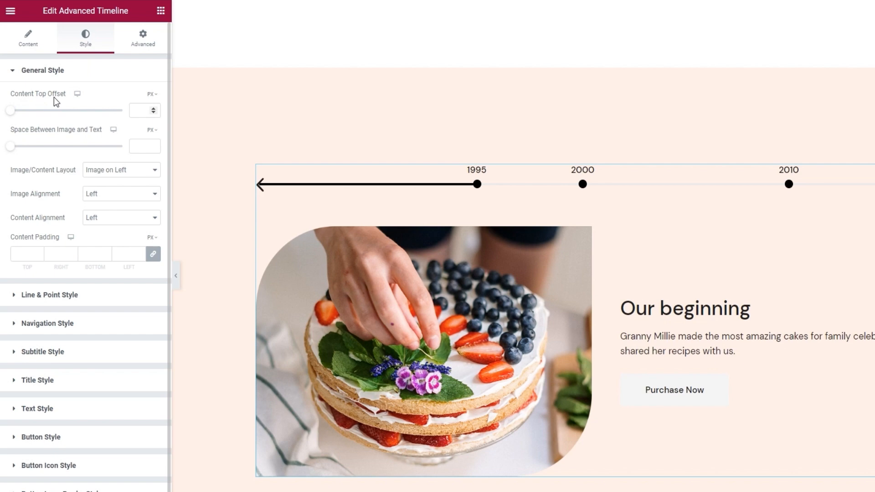
drag(10, 110, 55, 126)
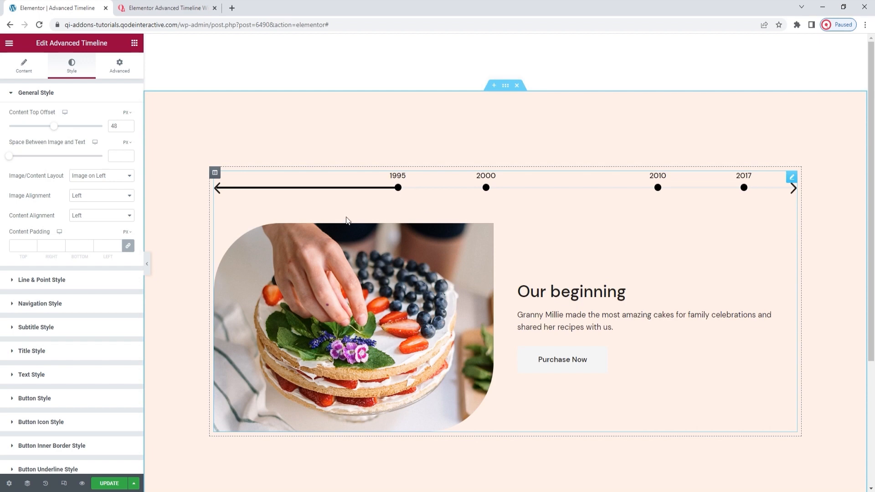
click(128, 124)
click(128, 124)
click(128, 124)
click(128, 124)
click(128, 123)
click(128, 124)
click(129, 124)
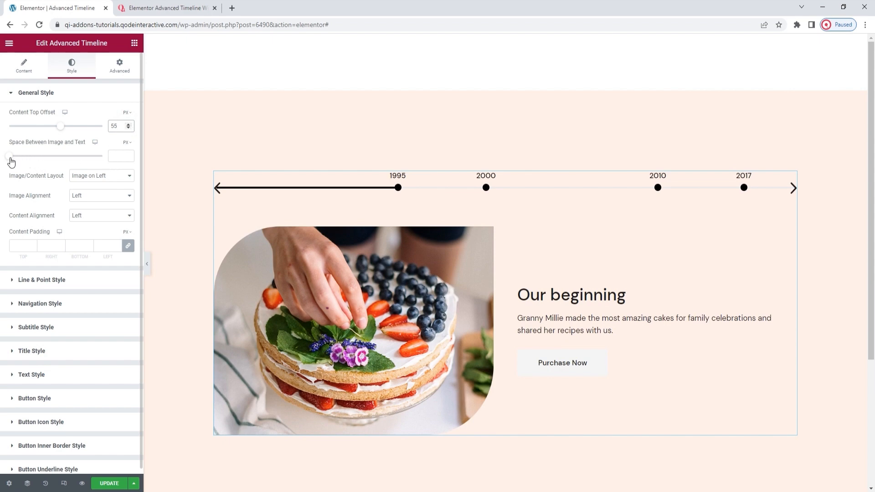
Set the space between the timeline's image and text to 0 px.
drag(11, 162, 19, 162)
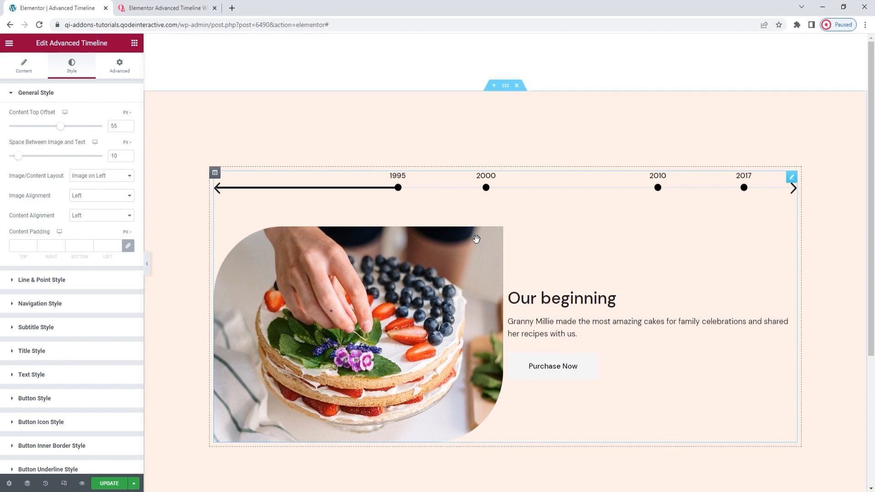
double_click(114, 156)
text(0)
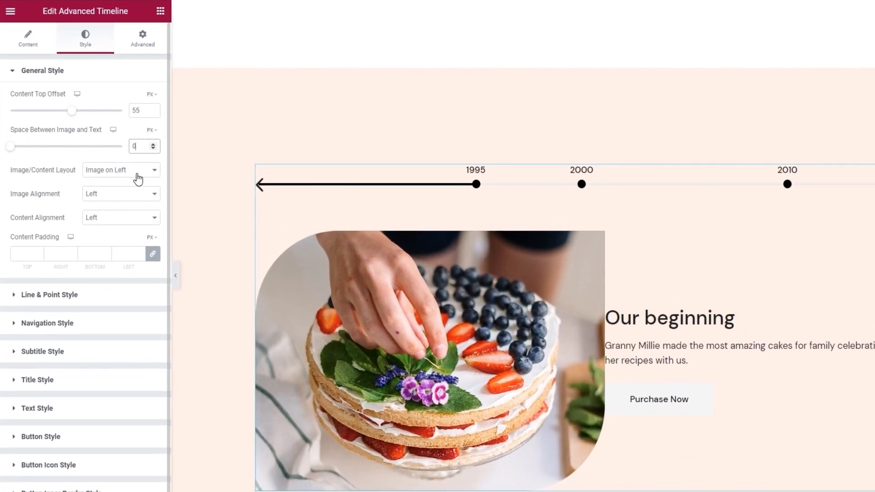
Try the image/content layouts Image on Top and Image on Right, returning to Image on Left.
click(114, 178)
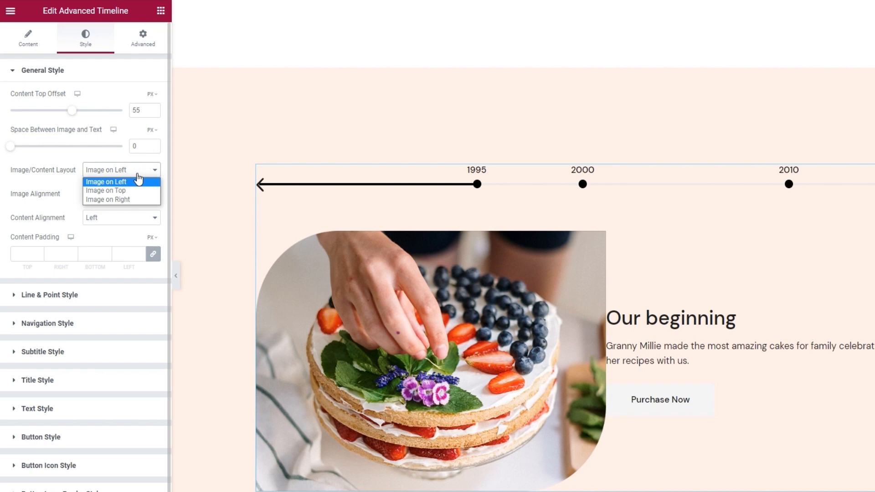
click(138, 191)
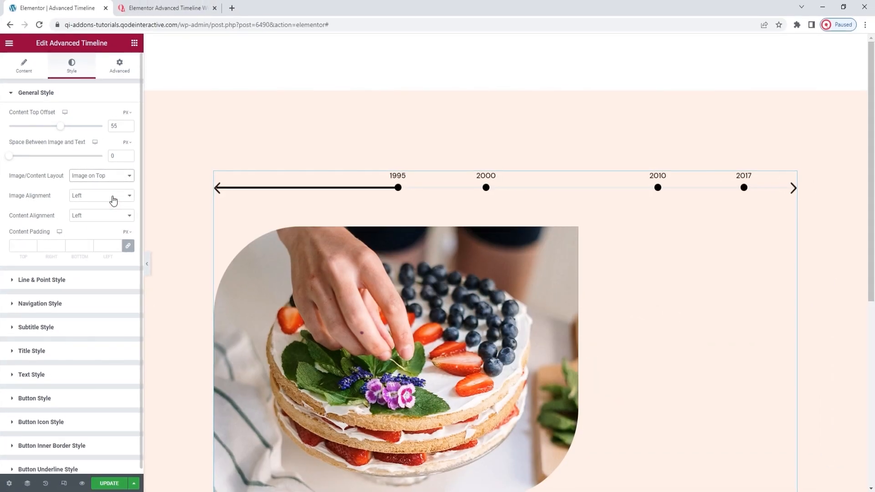
scroll(413, 204, down, 5)
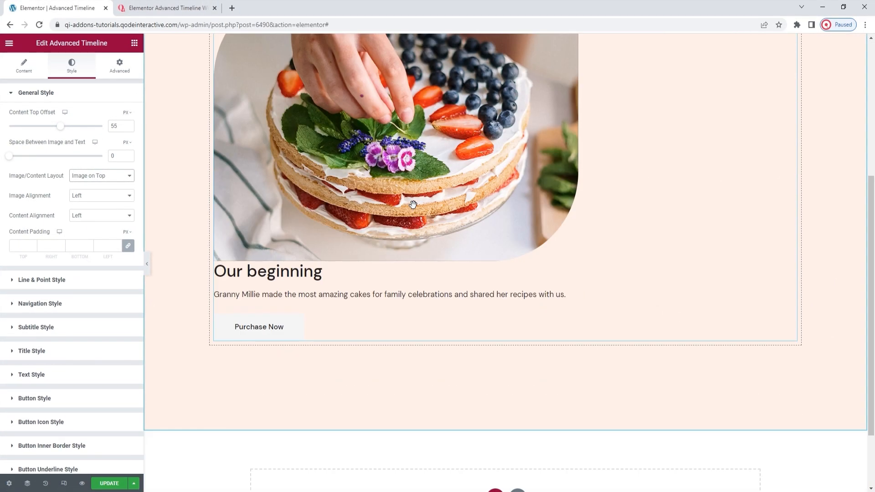
scroll(412, 204, up, 2)
scroll(413, 205, up, 1)
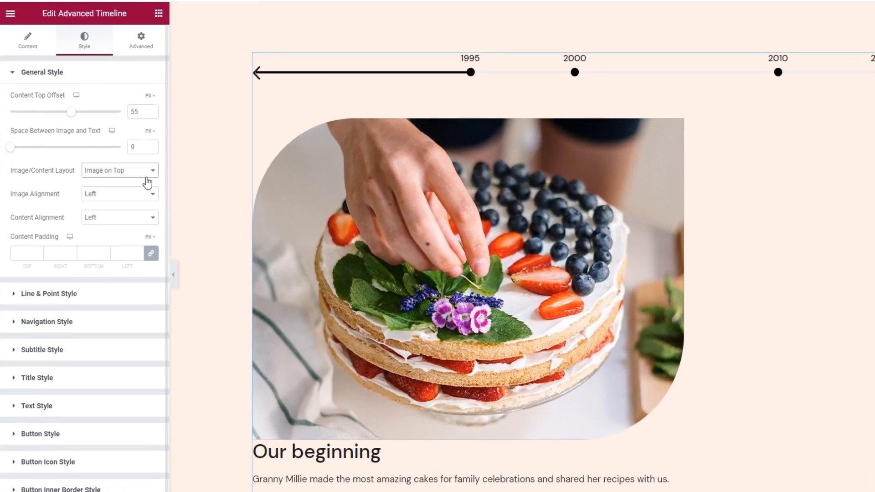
click(120, 176)
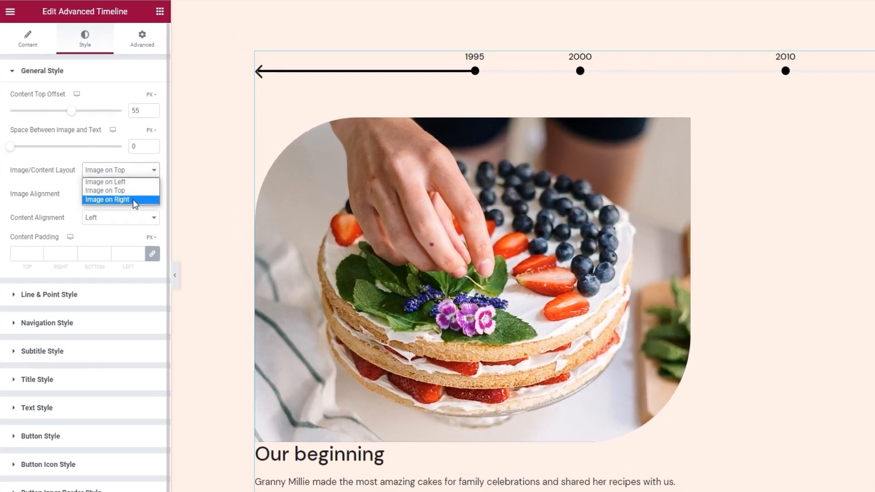
click(133, 199)
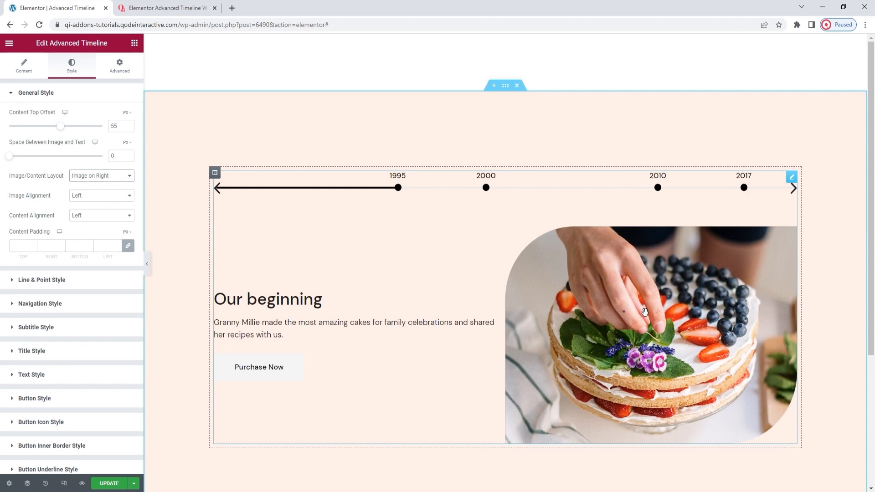
click(106, 176)
click(100, 185)
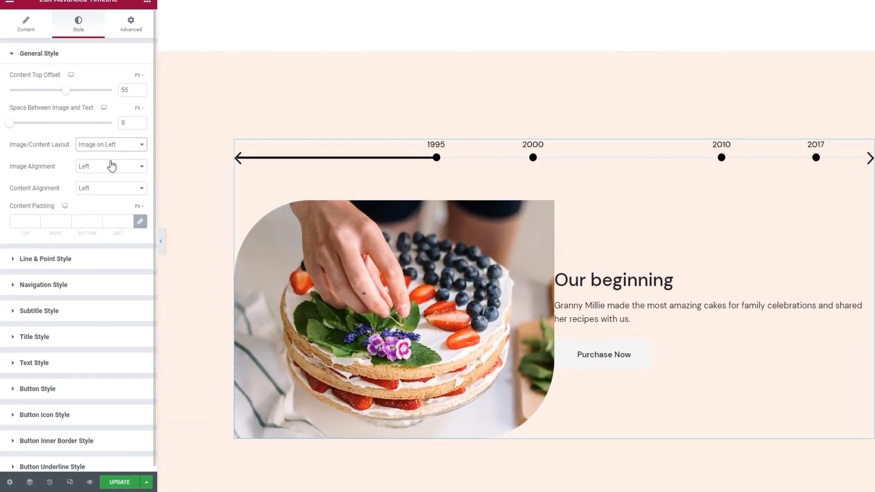
Try the Center image alignment with the layout switched to Image on Top.
click(102, 197)
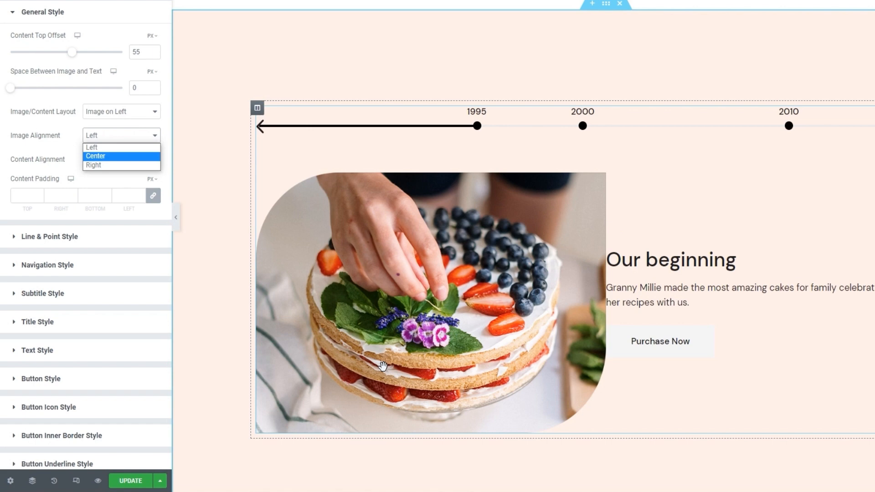
click(128, 137)
click(129, 112)
click(109, 132)
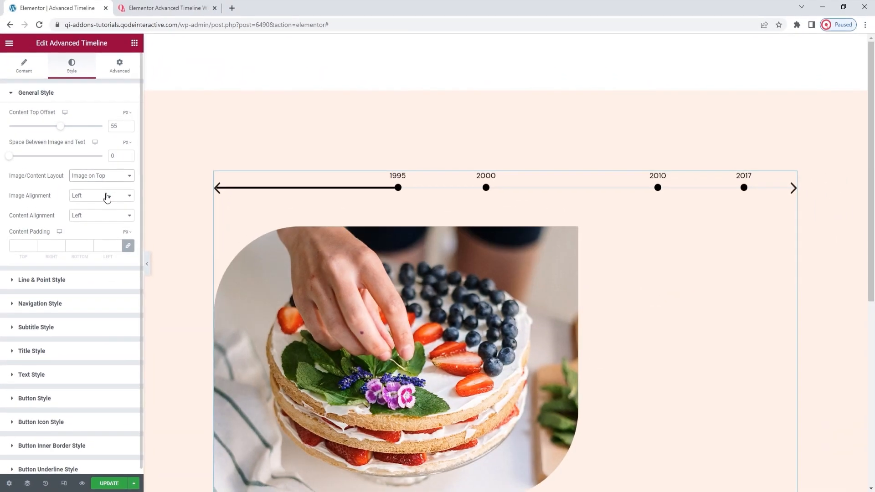
scroll(417, 229, down, 1)
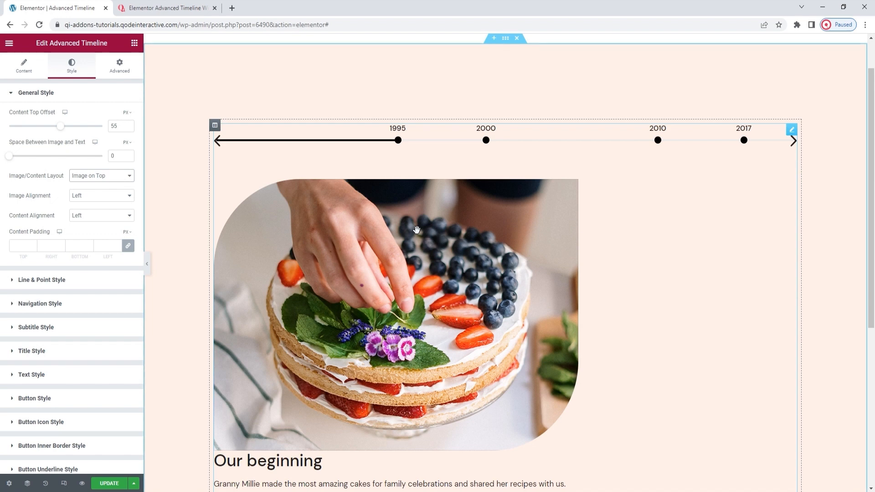
click(103, 196)
click(97, 214)
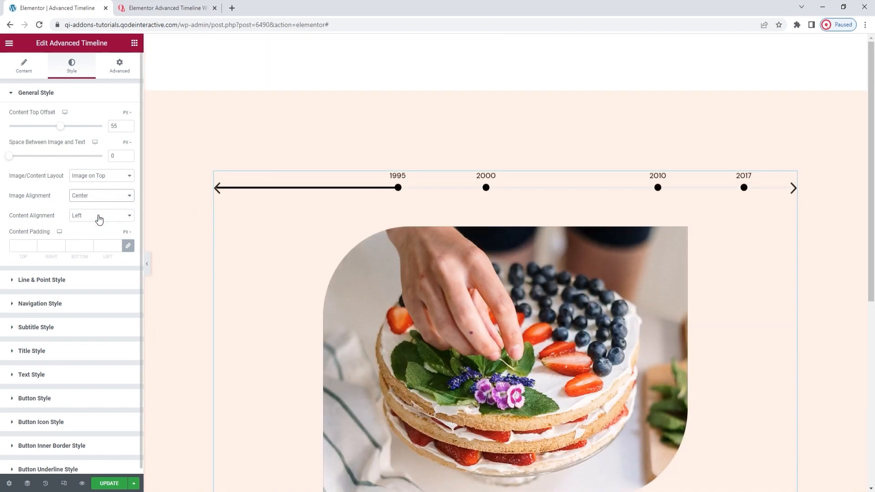
Try the Right image alignment, then restore Left alignment and the Image on Left layout.
scroll(395, 214, down, 2)
click(122, 195)
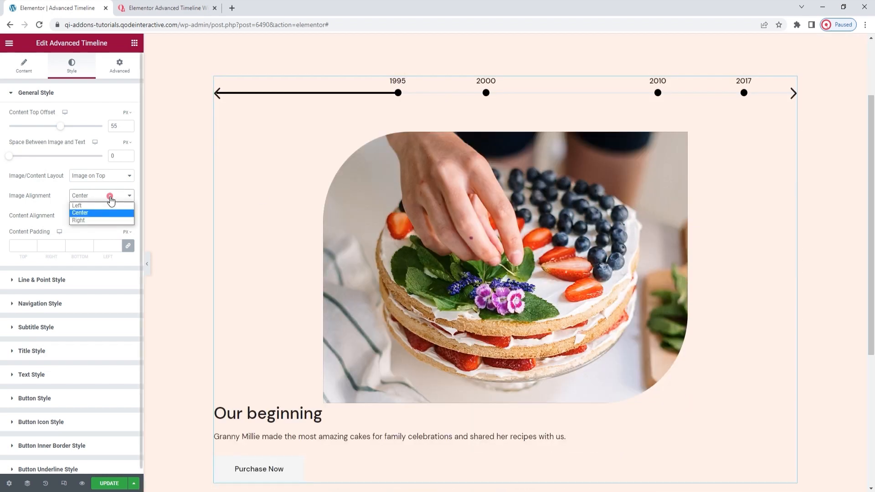
click(97, 221)
click(97, 195)
click(97, 202)
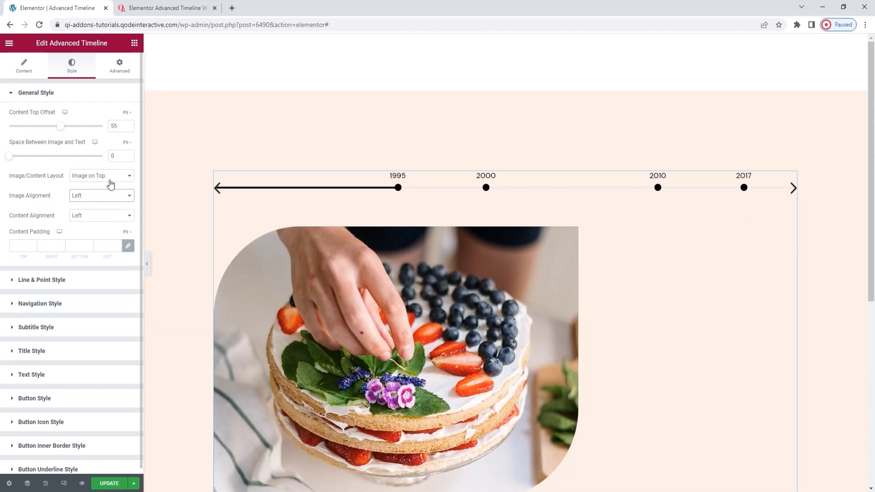
click(110, 176)
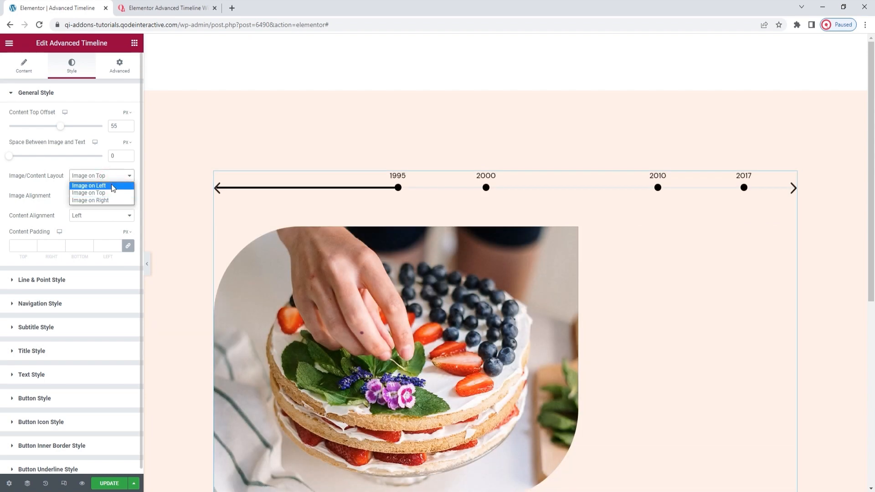
click(111, 185)
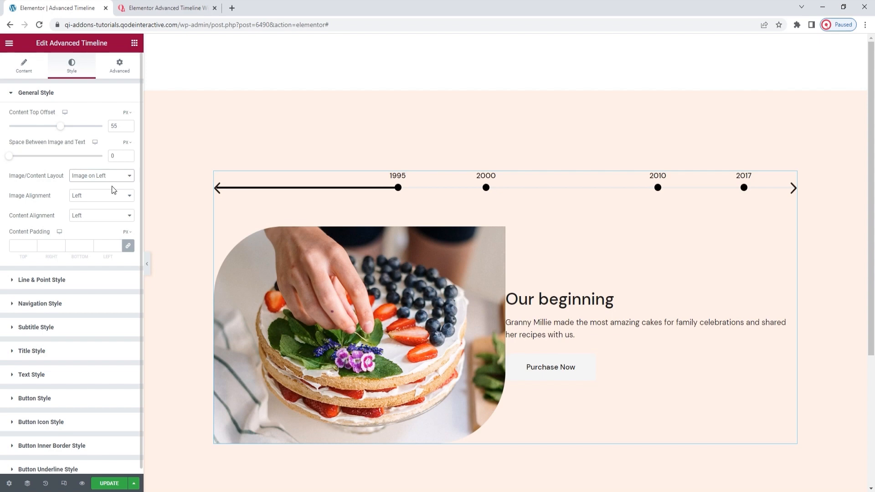
Try the content alignment Right, then set it to Center.
scroll(383, 242, down, 1)
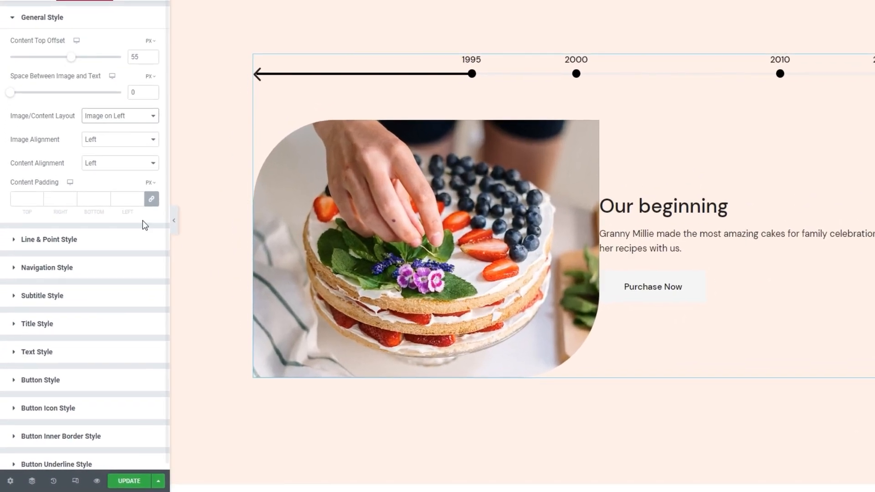
click(103, 217)
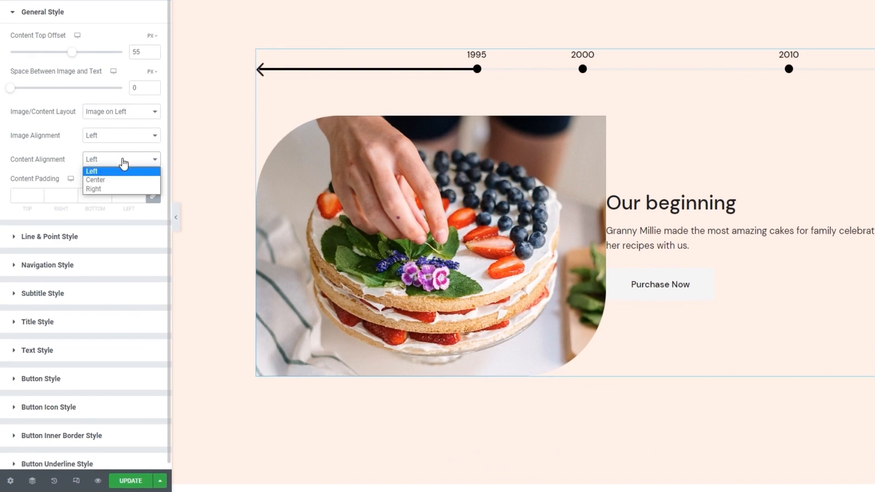
click(121, 189)
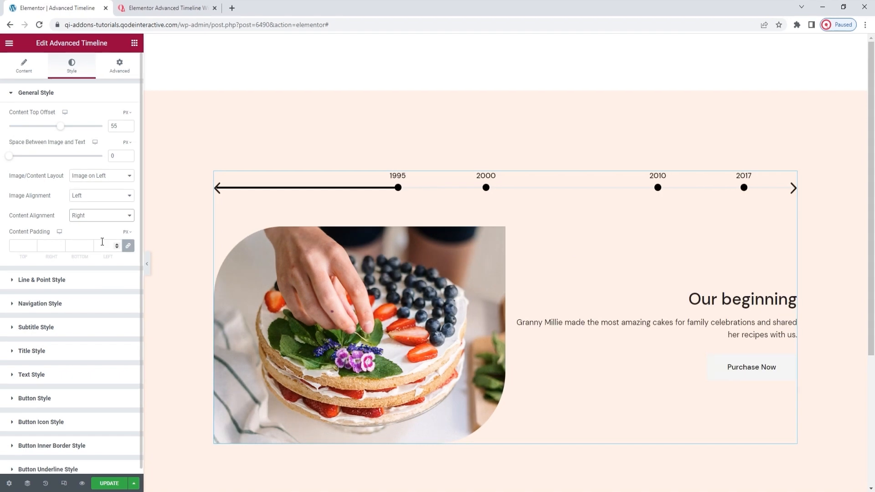
click(96, 216)
click(95, 231)
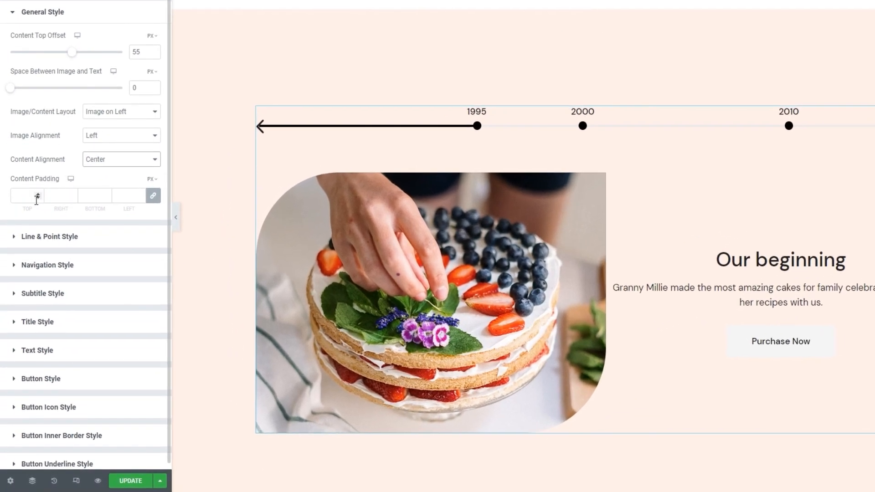
Try a content padding of 52 px on all sides and clear it again.
click(38, 194)
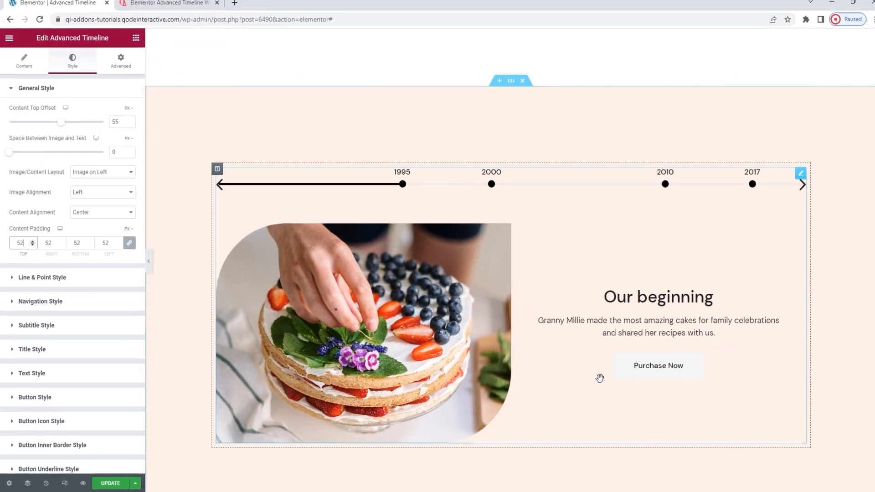
double_click(14, 248)
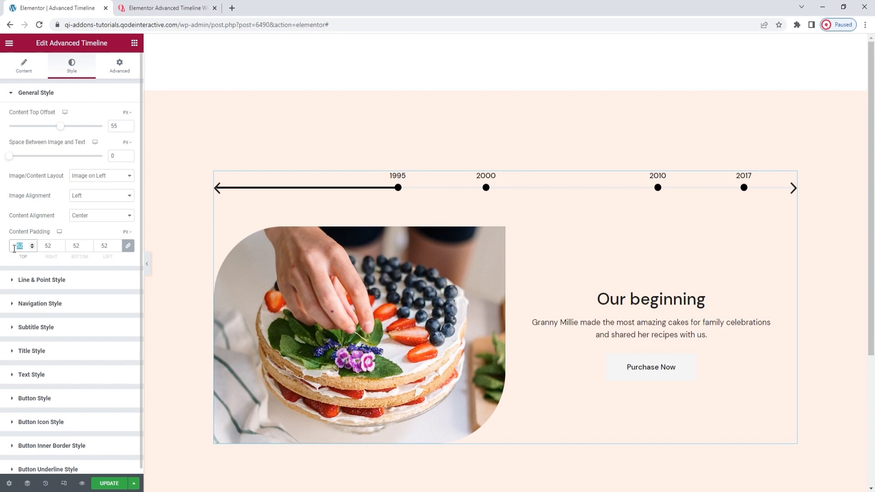
key(BackSpace)
Switch the content padding to percent and set it, unlinked, to 0 top, 13 right, 0 bottom and 13 left.
click(128, 232)
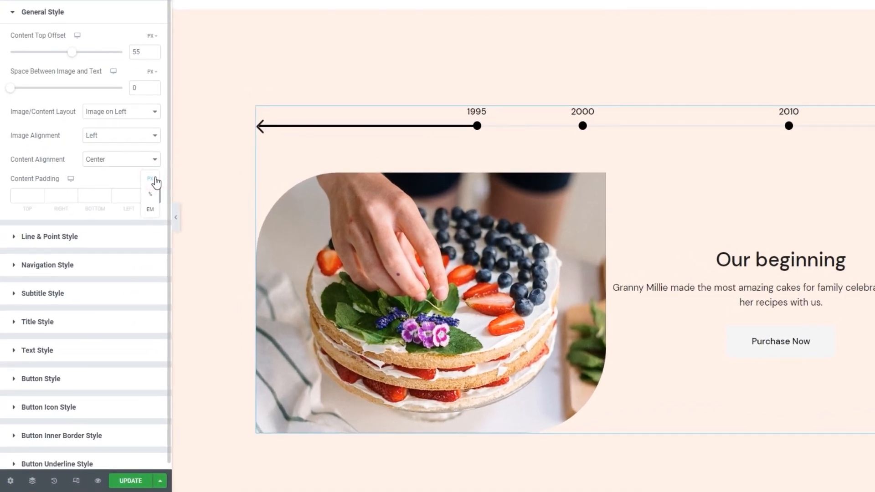
click(150, 194)
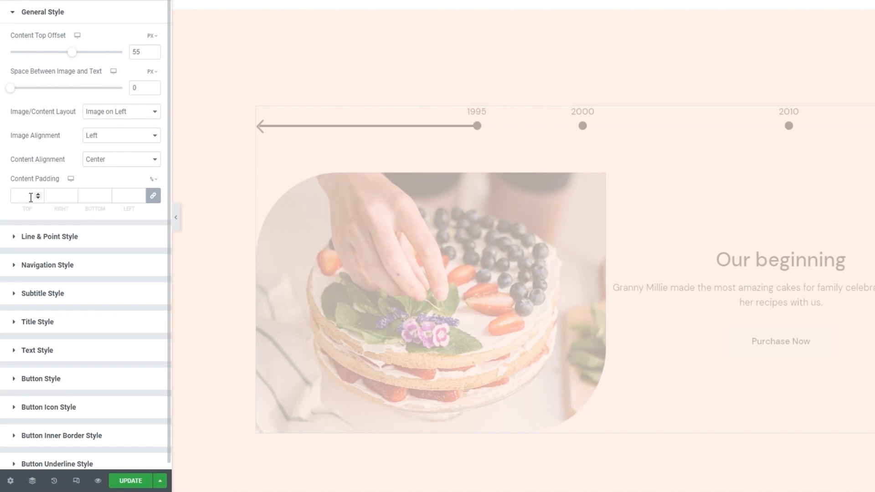
click(48, 195)
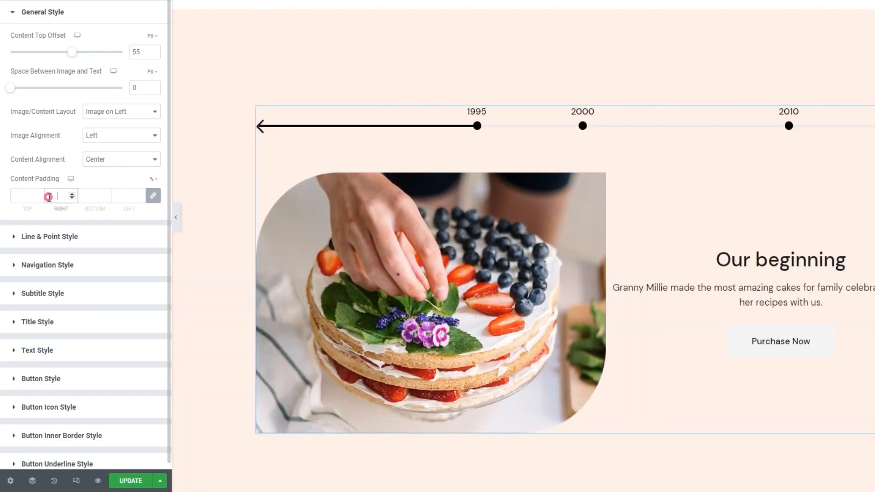
text(13)
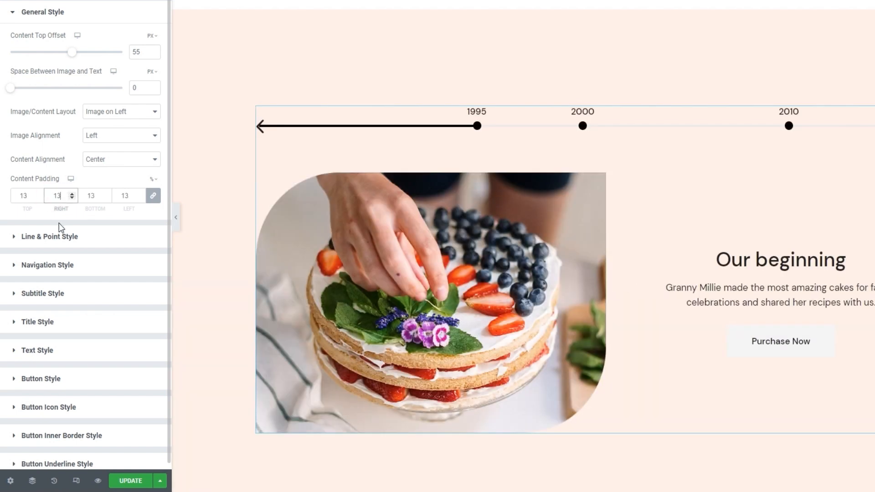
click(153, 196)
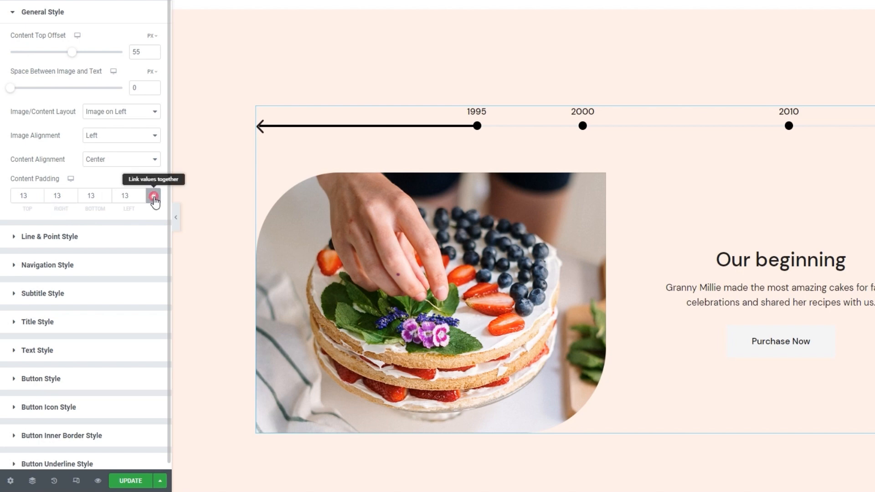
double_click(21, 195)
text(0)
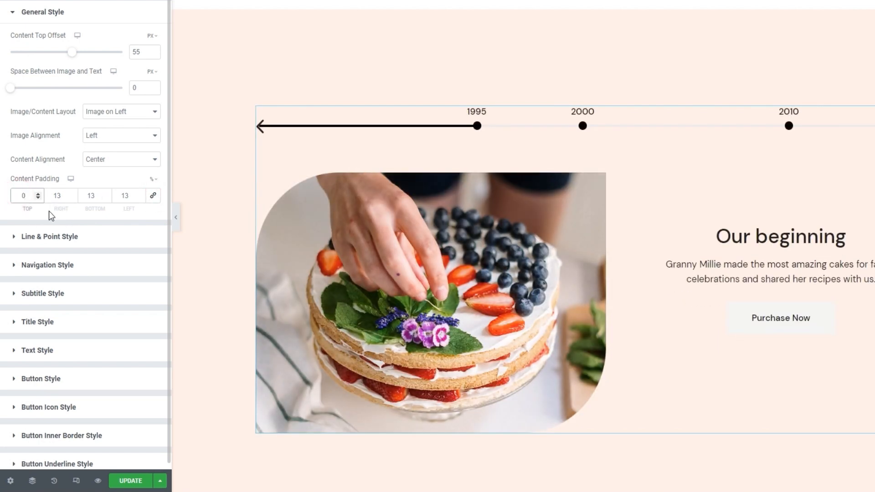
double_click(91, 195)
text(0)
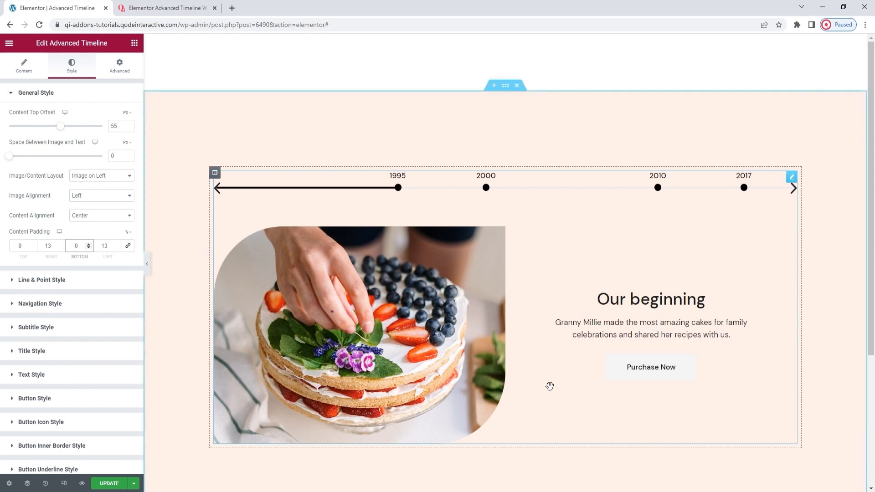
click(114, 267)
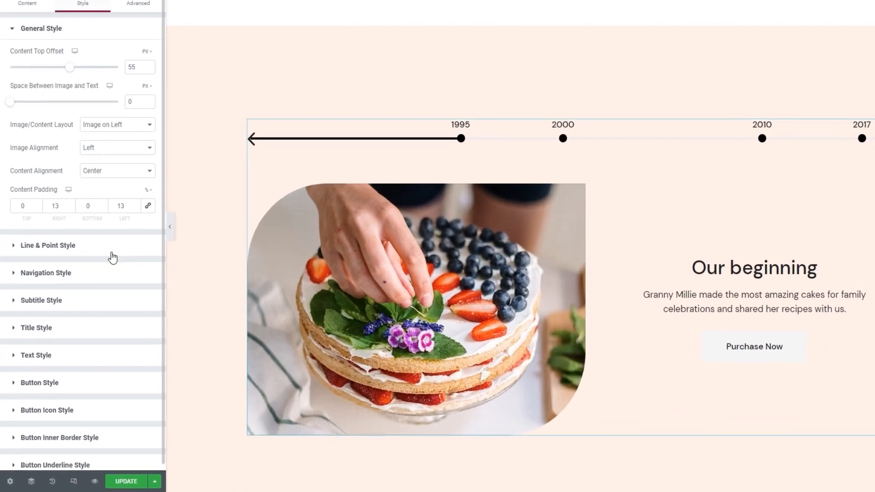
Set the timeline's line color to #ffc6c6 in the line and point style settings.
click(97, 282)
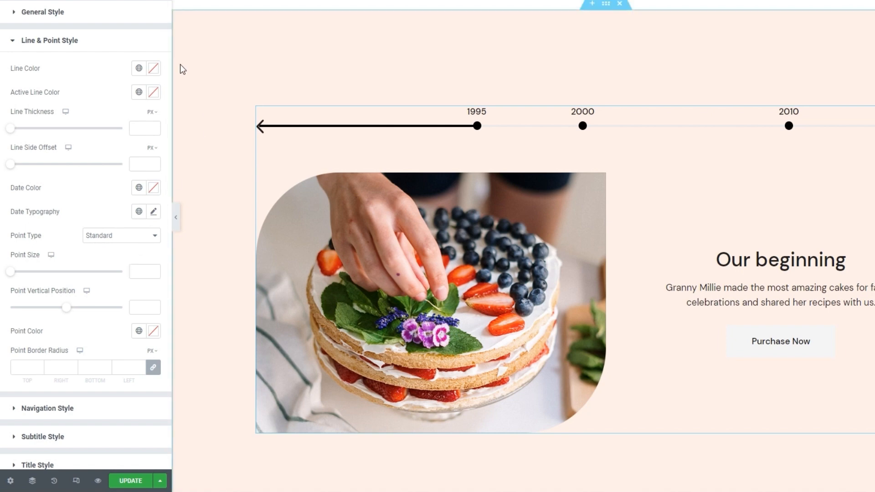
click(154, 69)
click(112, 113)
drag(97, 175, 108, 171)
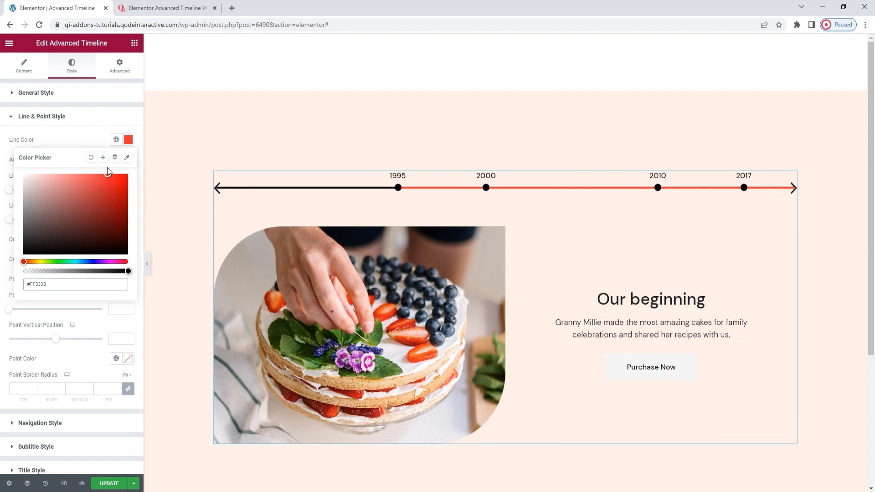
double_click(68, 280)
text(ffc6c8)
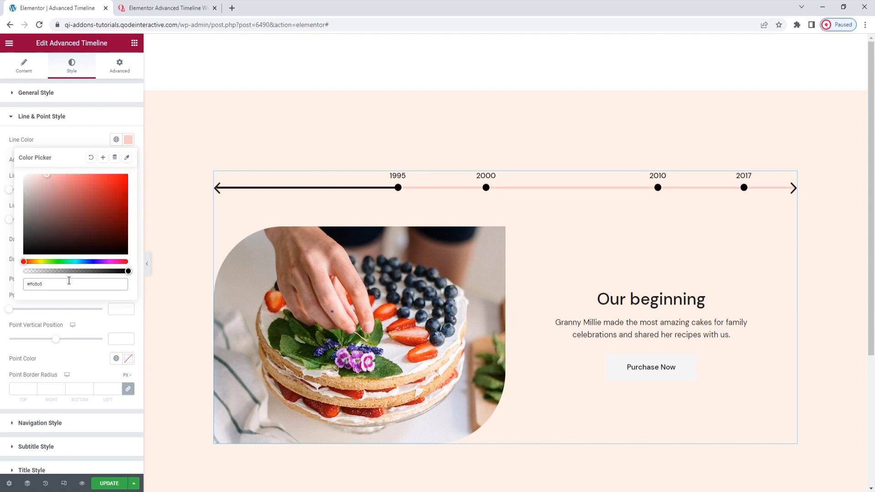
click(128, 140)
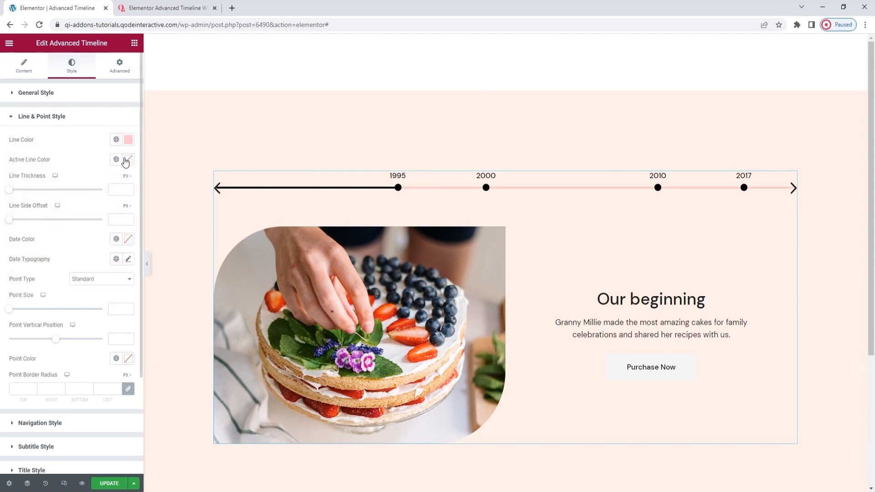
Set the timeline's active line color to #f74747 in the line and point style settings.
click(130, 163)
drag(77, 229, 64, 209)
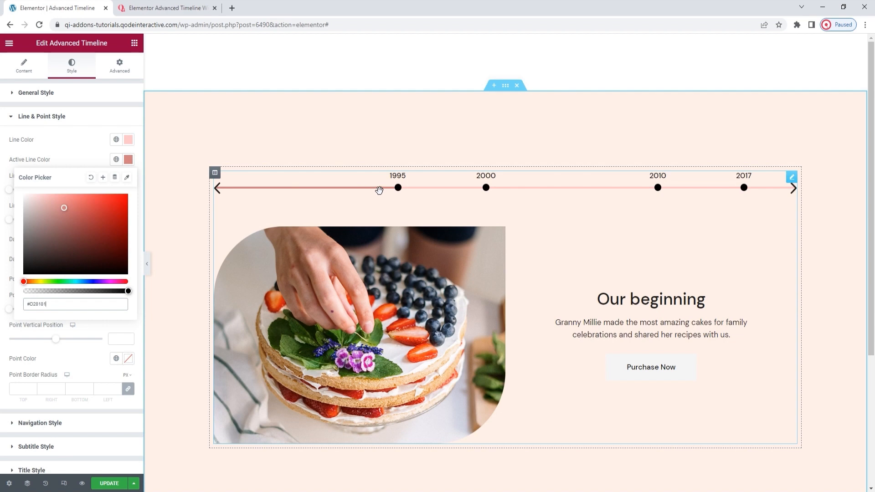
double_click(45, 306)
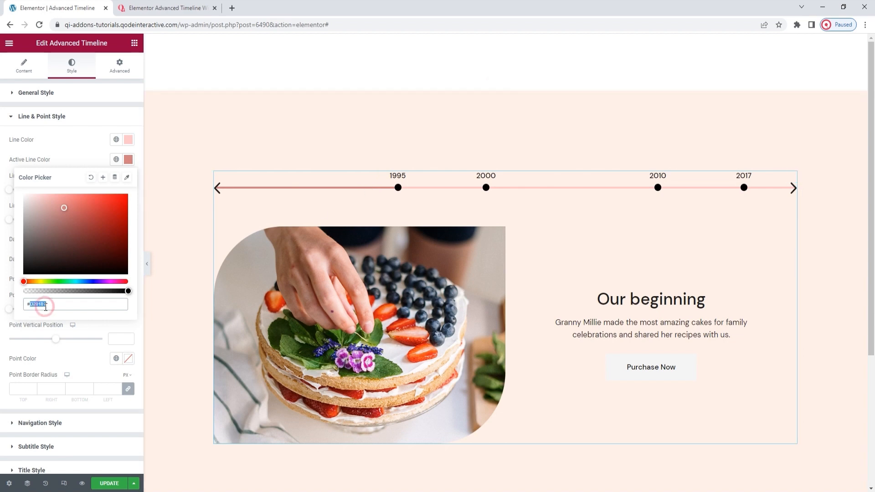
key(BackSpace)
text(f74747)
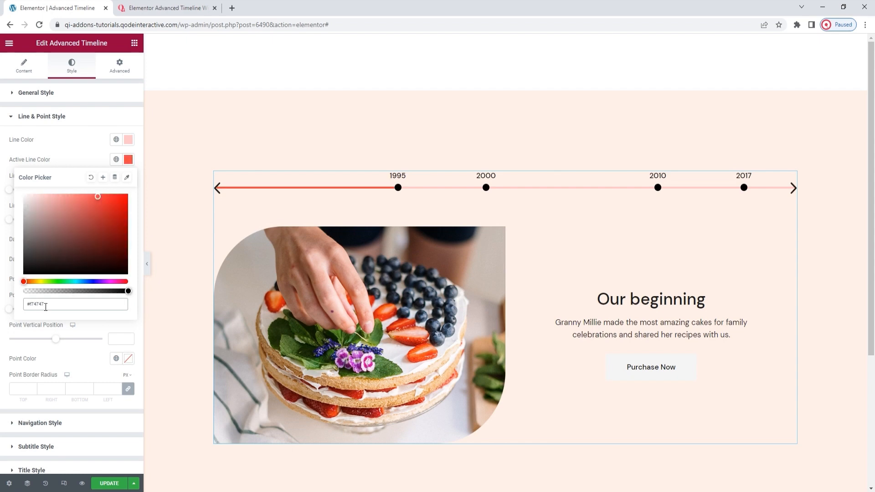
click(128, 159)
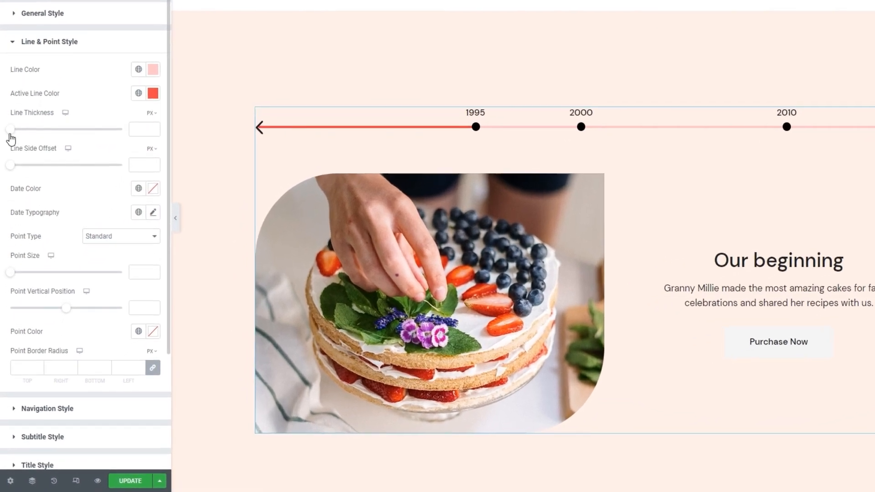
Try a line thickness of 10 px and settle on a thickness of 2 px for the timeline's line.
drag(9, 189, 20, 190)
drag(24, 135, 22, 133)
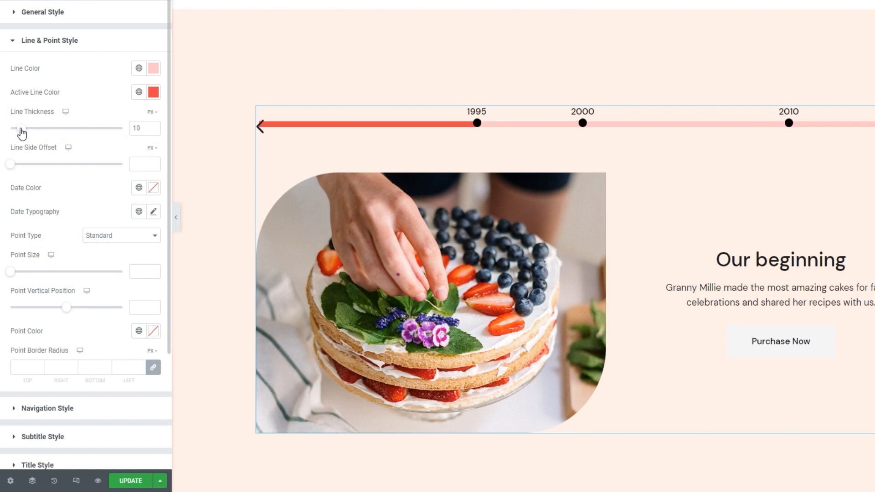
double_click(145, 130)
text(2)
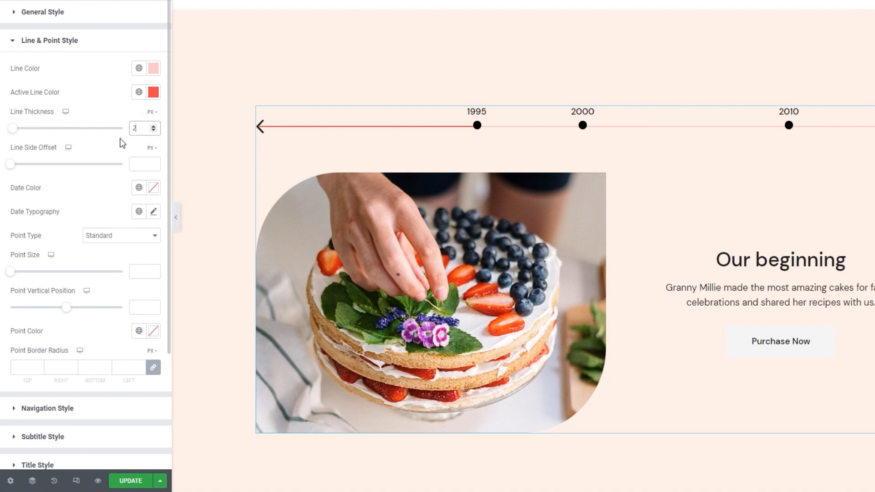
click(108, 145)
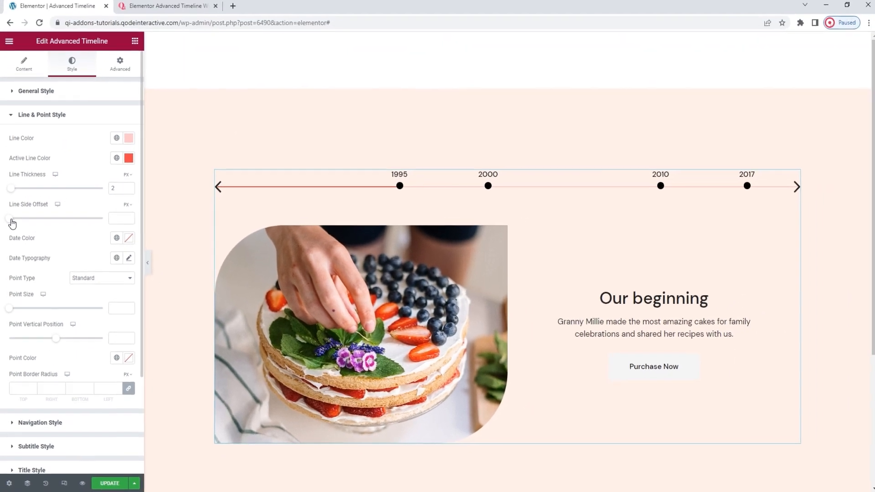
Try a line side offset of 100 px for the timeline and clear it again.
drag(10, 164, 55, 163)
drag(47, 218, 131, 193)
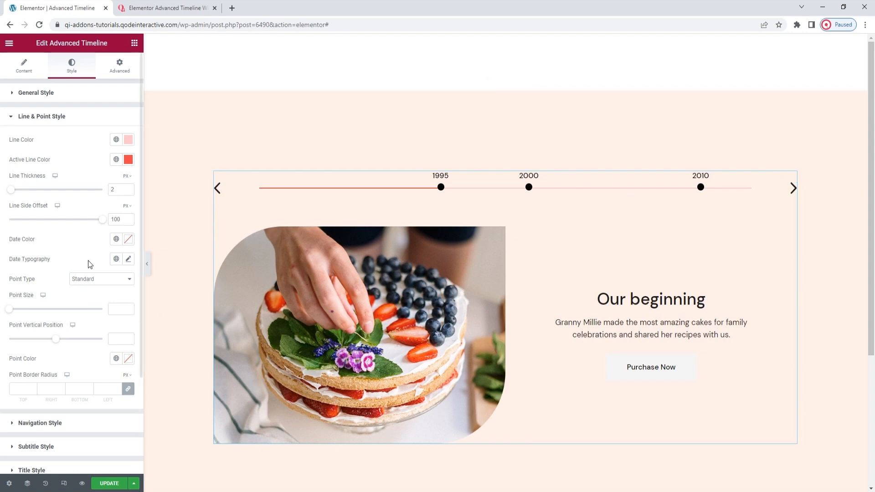
double_click(115, 220)
key(BackSpace)
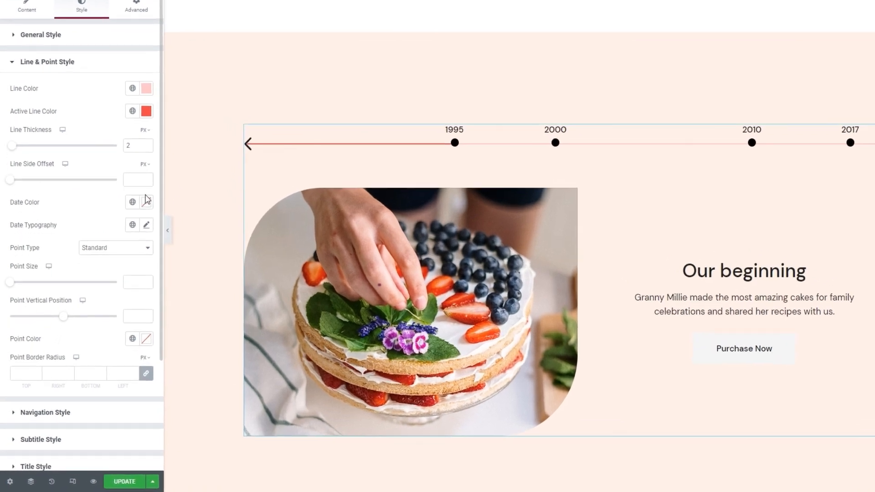
Set the color of the timeline's dates to #f74747.
click(128, 239)
click(114, 257)
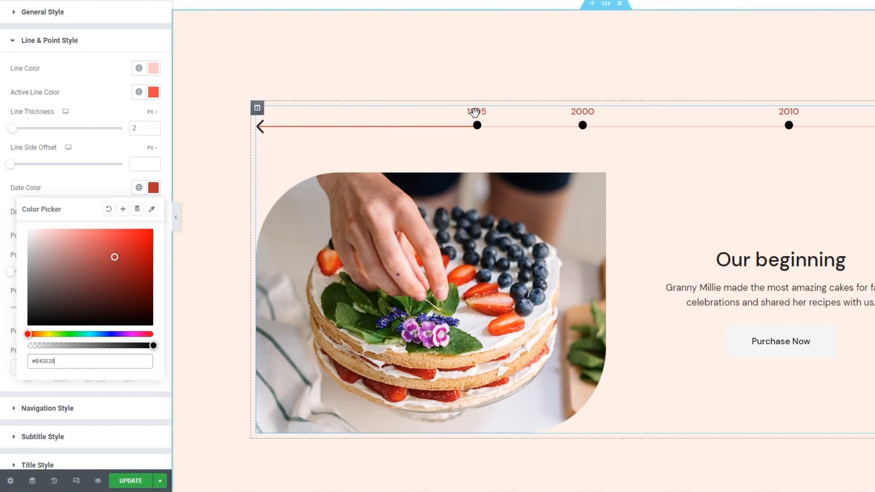
double_click(87, 362)
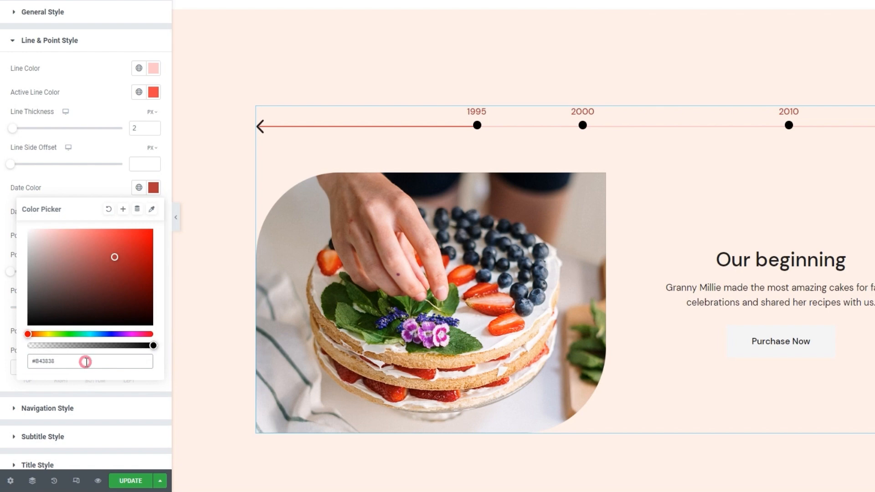
text(f74747)
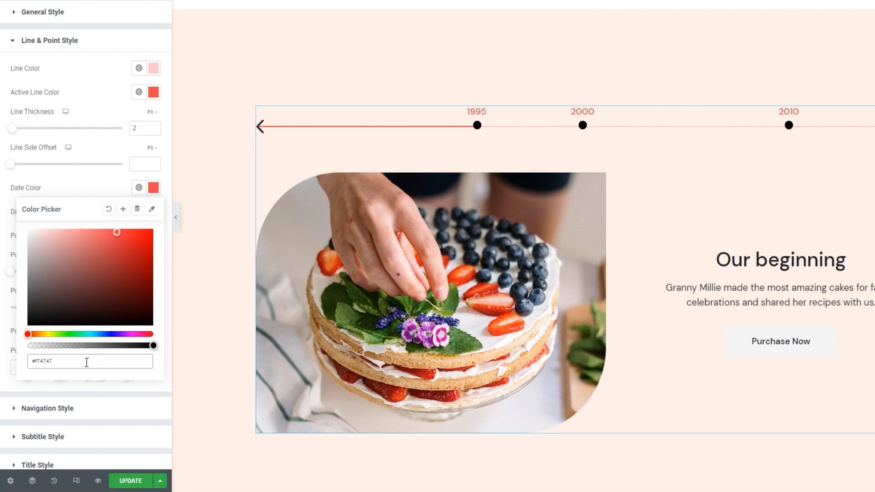
click(153, 188)
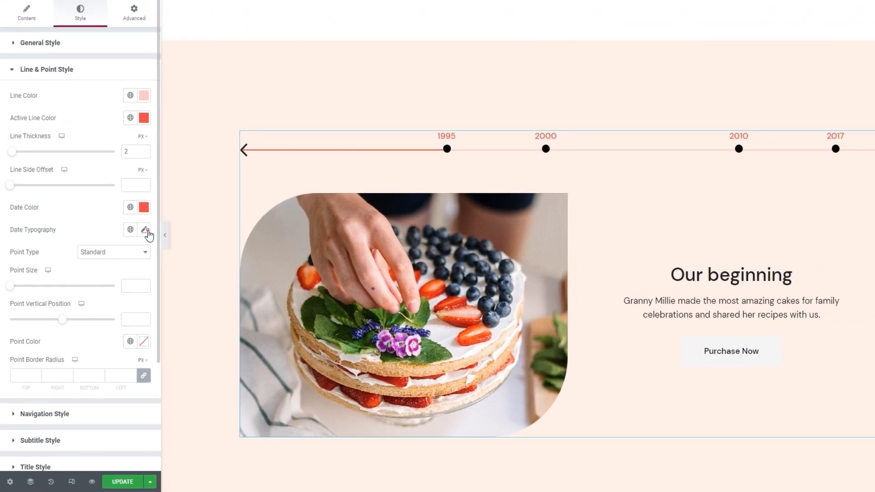
Set the font family of the timeline's dates to Playfair Display in the date typography settings.
click(154, 211)
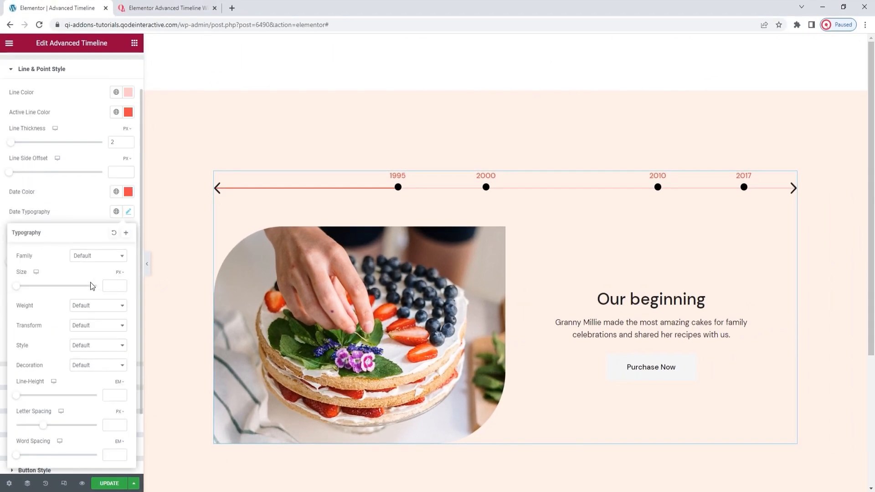
scroll(90, 282, down, 1)
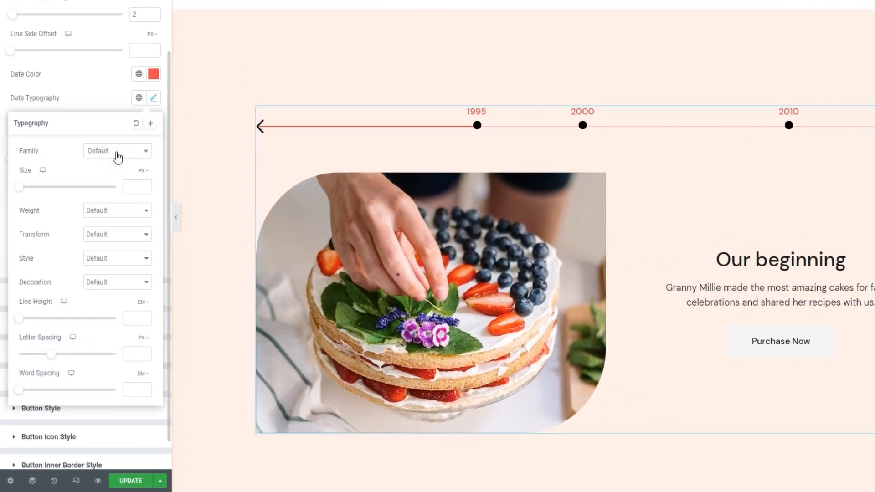
click(99, 210)
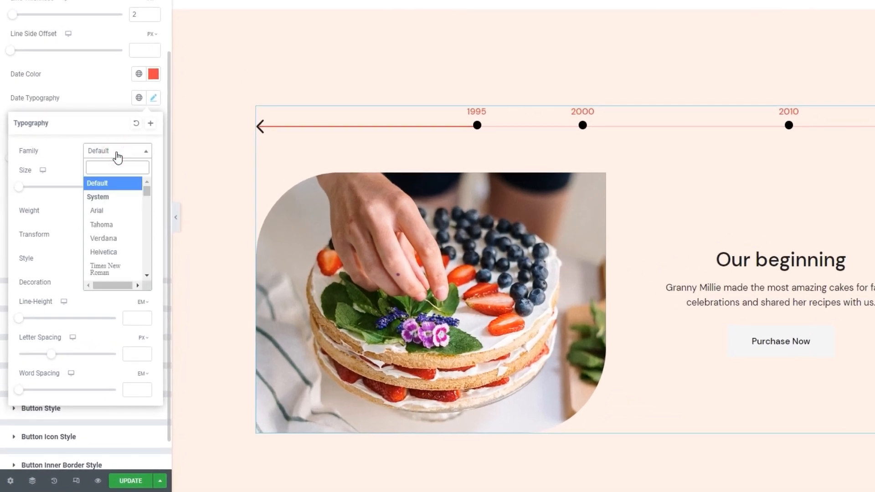
click(114, 169)
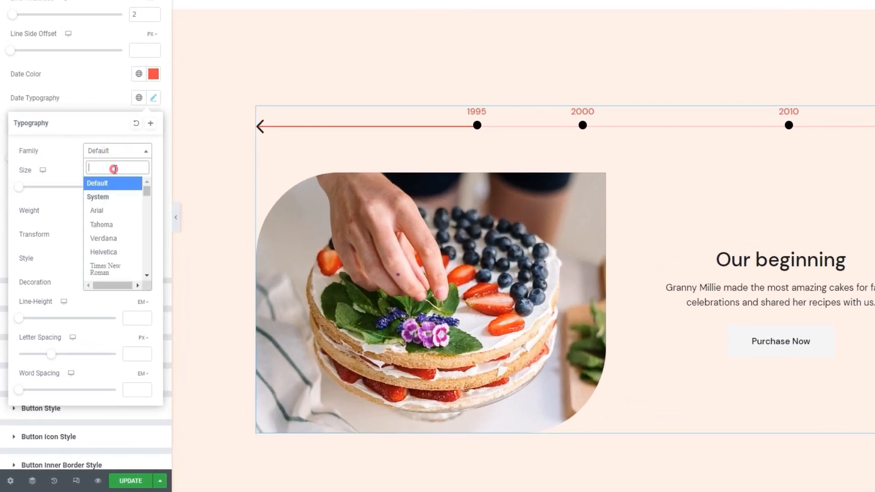
text(playf)
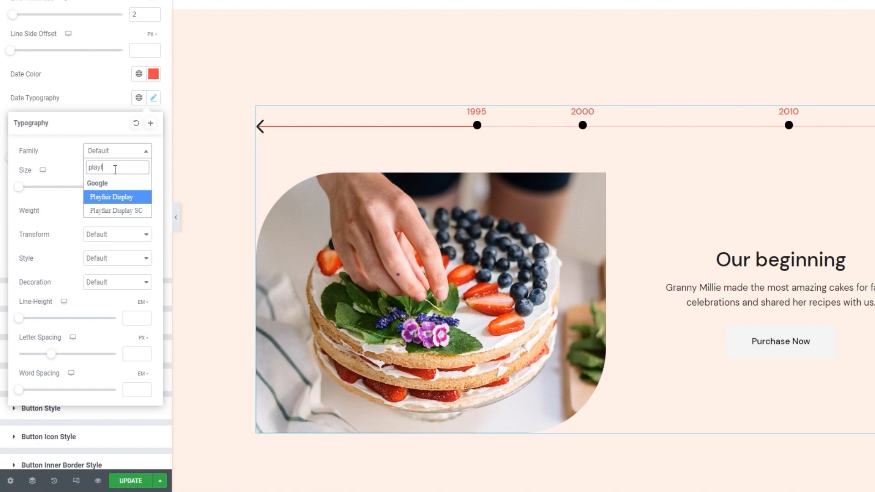
click(130, 197)
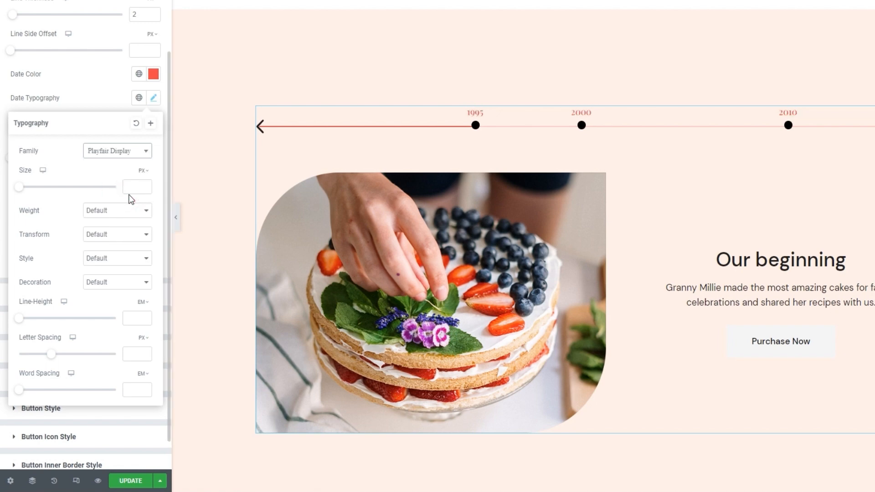
Set the date typography's size to 28 px and its weight to 400 (Normal).
click(132, 188)
text(28)
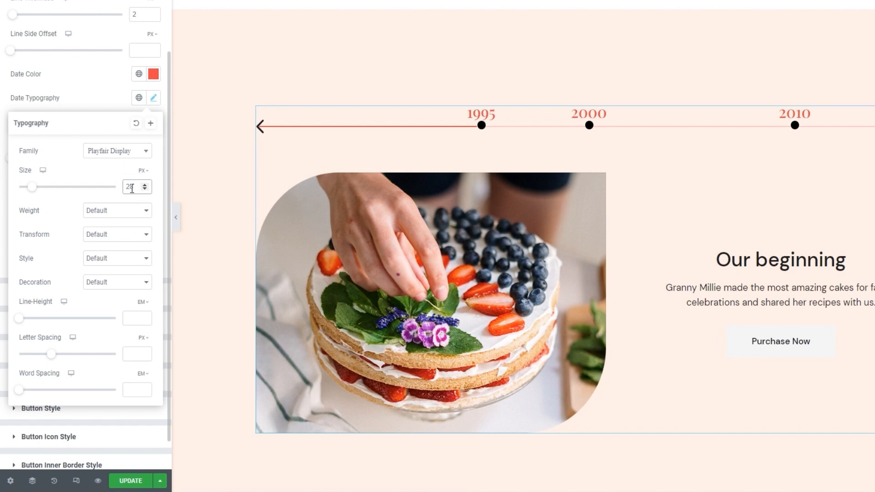
click(119, 221)
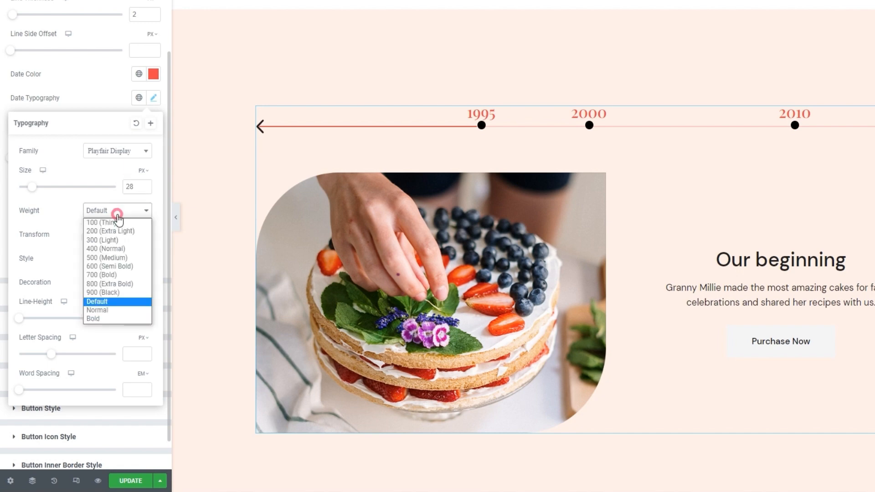
click(114, 248)
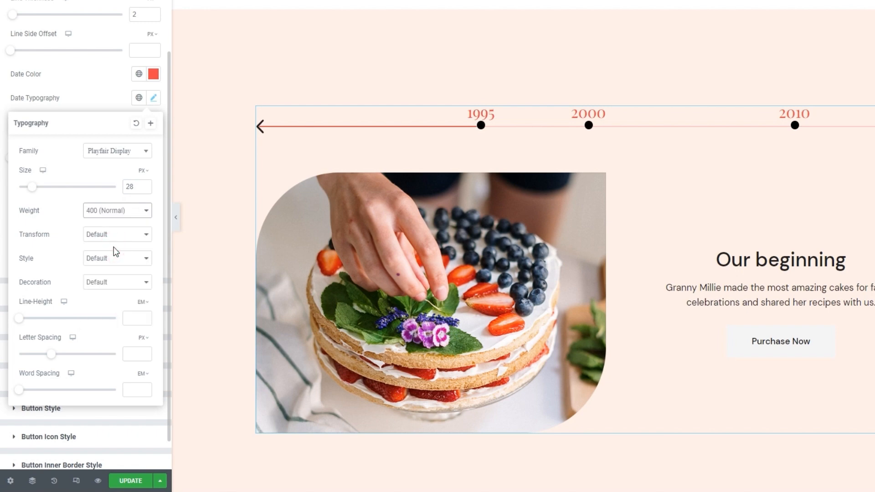
Switch the date line height unit to pixels and set the line height to 38 px.
click(143, 302)
click(140, 302)
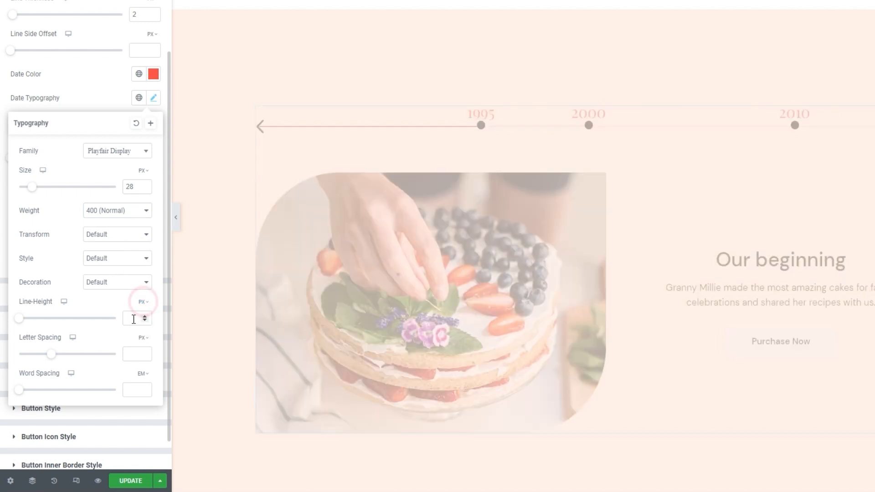
click(130, 320)
text(30)
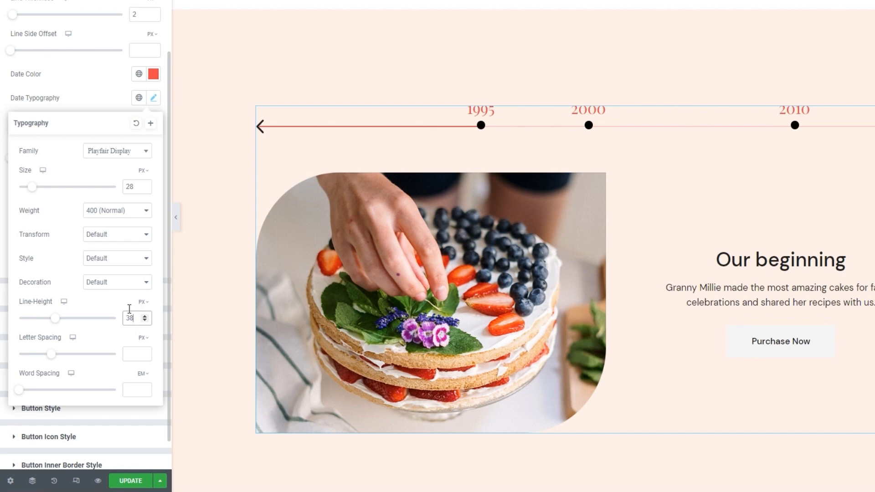
Examine the transform, style and decoration options of the date typography and close the typography settings.
click(114, 236)
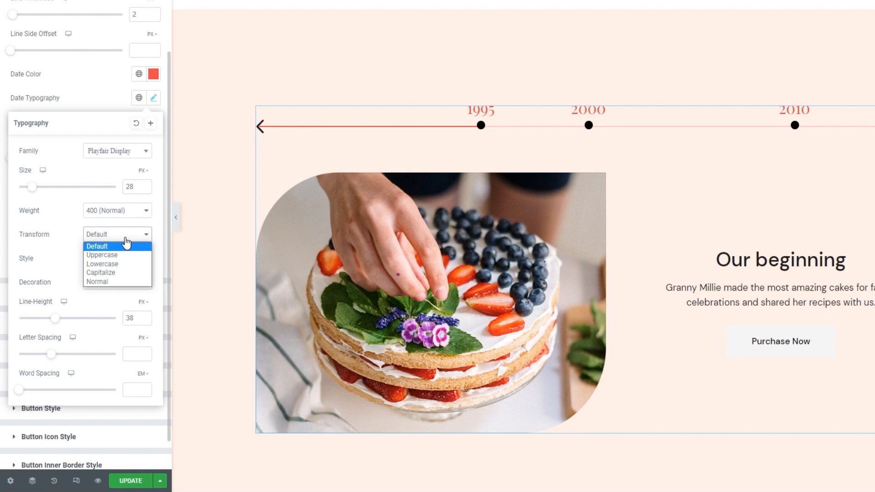
click(125, 237)
click(127, 265)
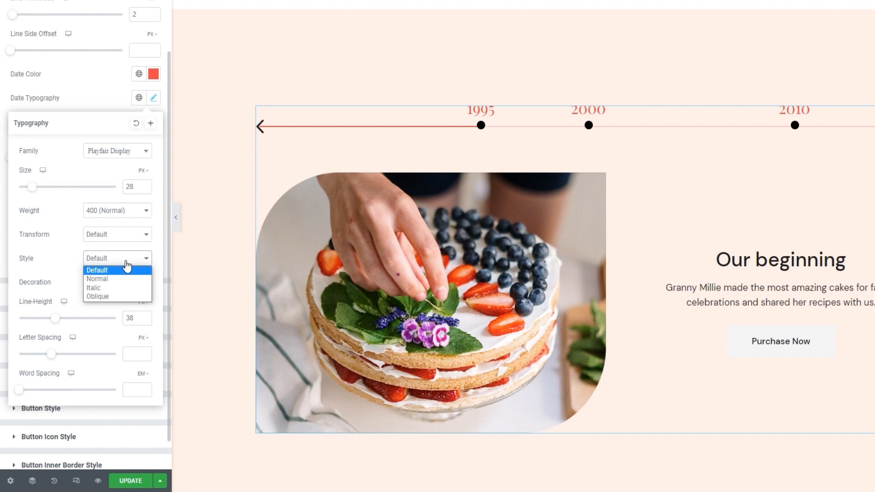
click(125, 262)
click(123, 281)
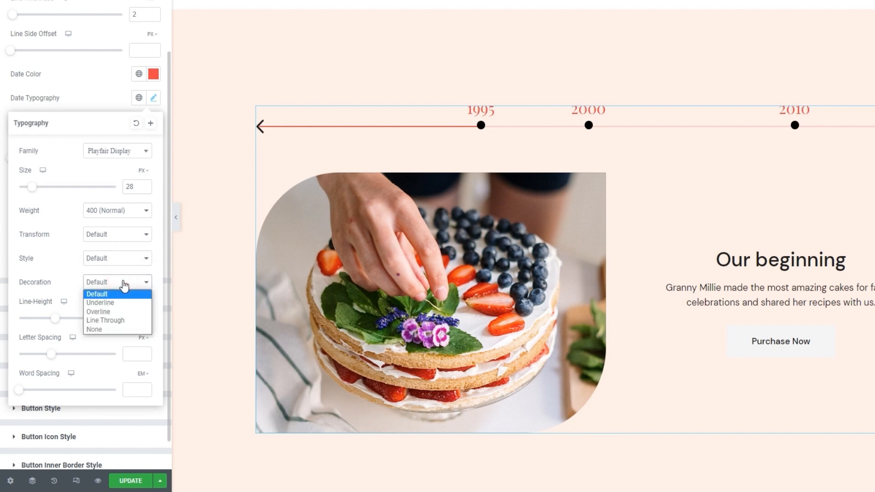
click(123, 282)
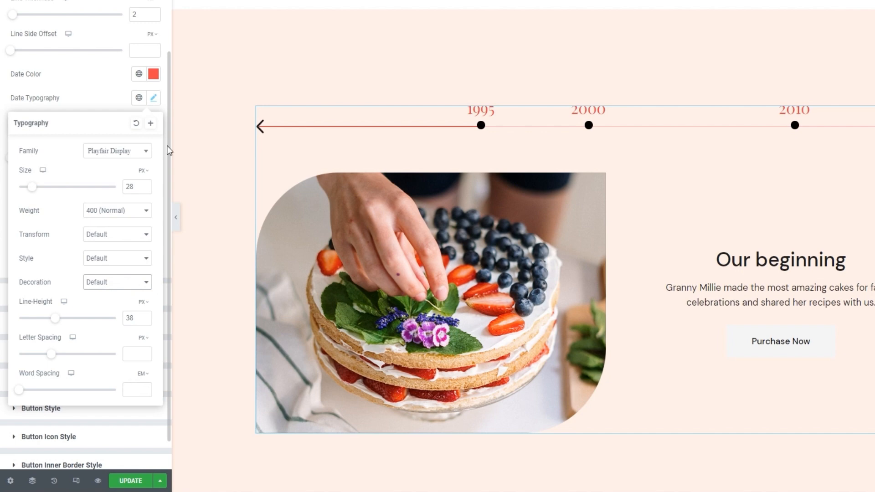
click(157, 99)
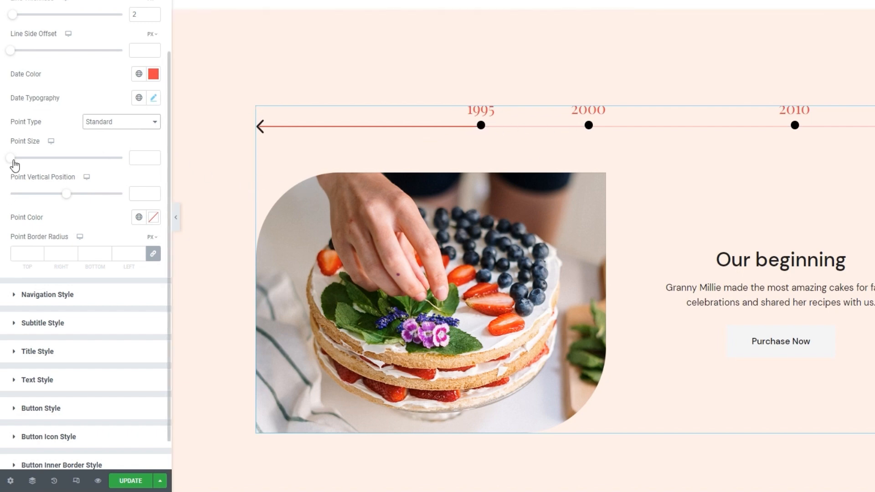
Set the timeline's point size to 9 px, try shifting the points vertically and set their vertical position to 0.
drag(14, 161, 24, 160)
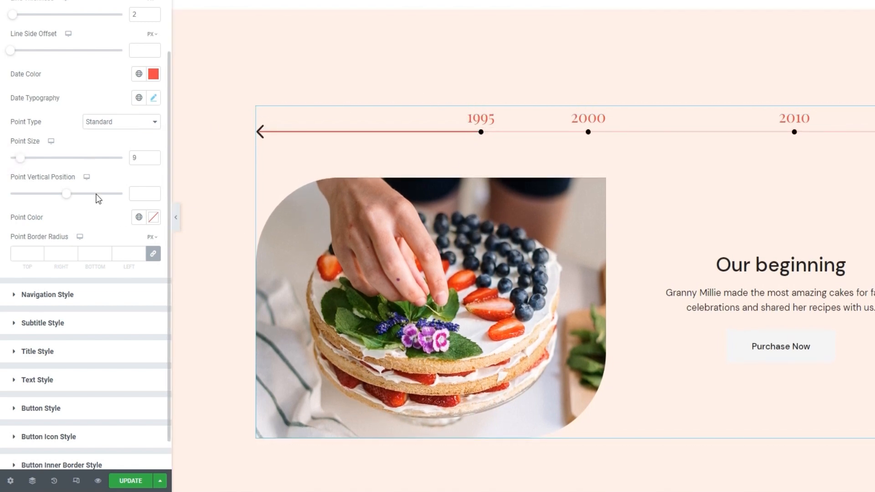
mouse_move(68, 198)
mouse_down()
mouse_move(86, 194)
mouse_move(43, 193)
mouse_move(65, 181)
mouse_up()
click(153, 196)
click(154, 192)
click(154, 191)
Try a darker and a lighter red as the point color and reset it to the default.
click(153, 218)
click(90, 279)
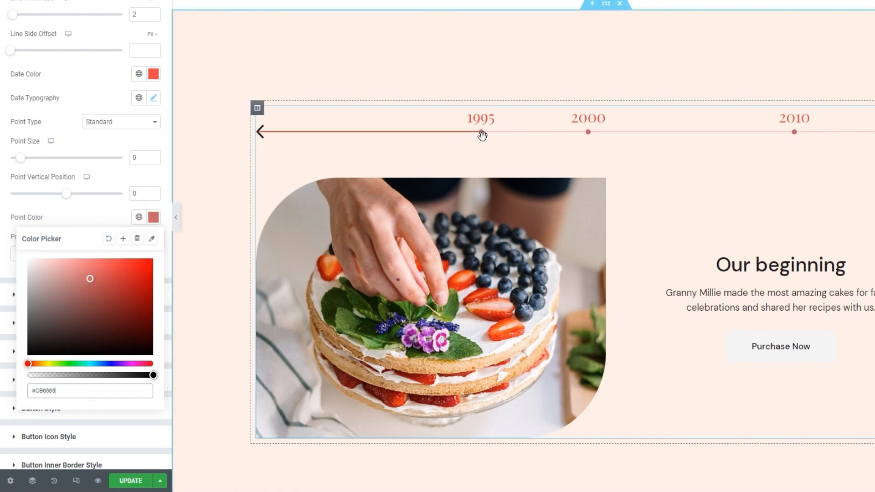
click(85, 338)
drag(74, 345, 76, 266)
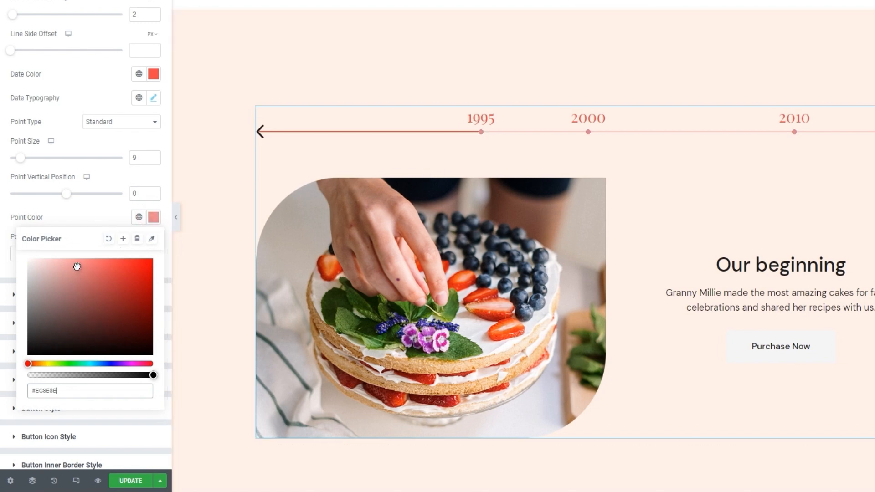
click(109, 238)
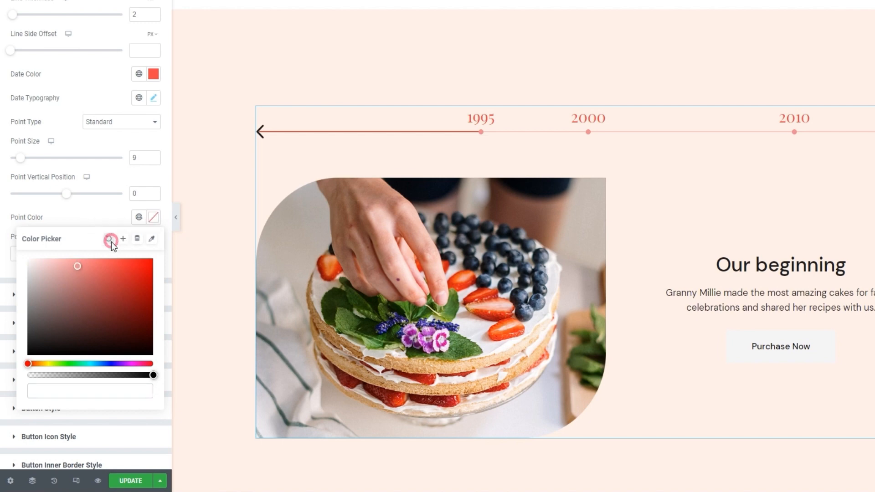
click(117, 219)
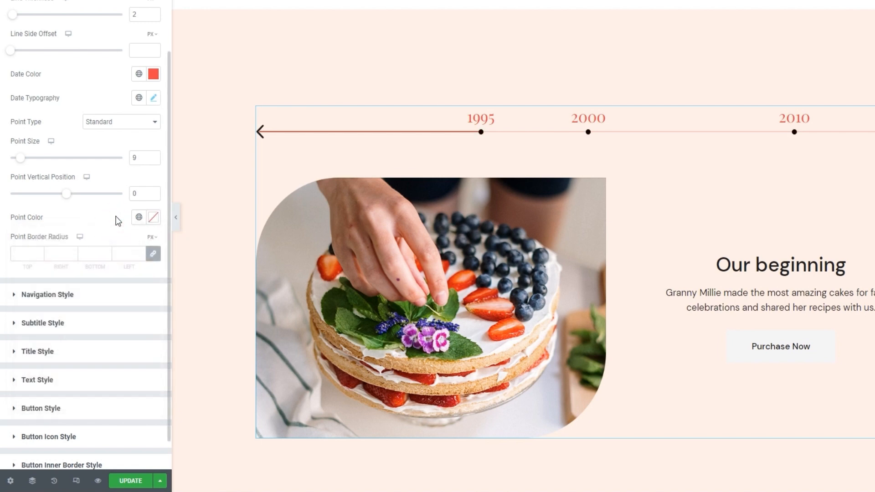
Try a point border radius of 0 px on all sides and clear it again.
click(28, 254)
text(0)
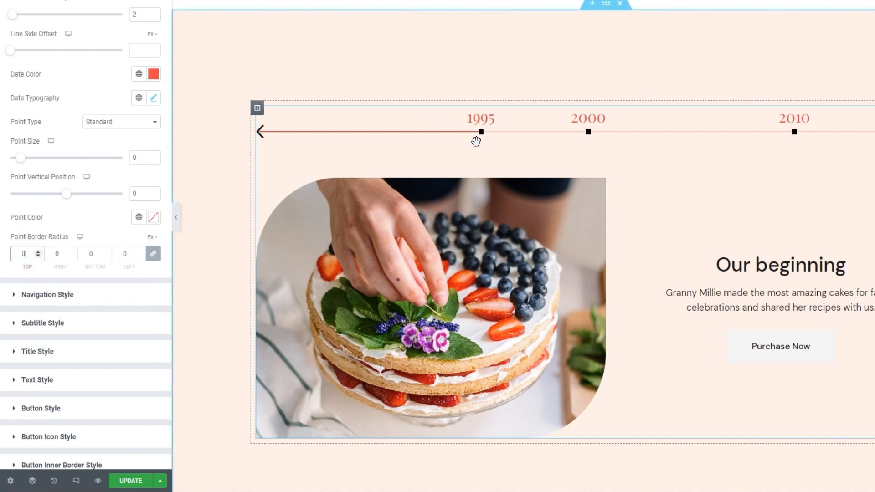
click(127, 255)
key(BackSpace)
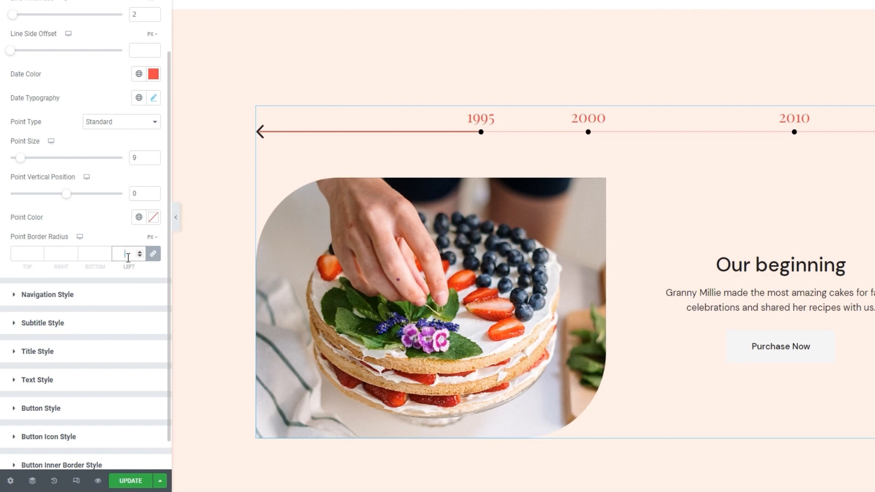
Clear the timeline's point vertical position and point size values.
click(134, 188)
key(BackSpace)
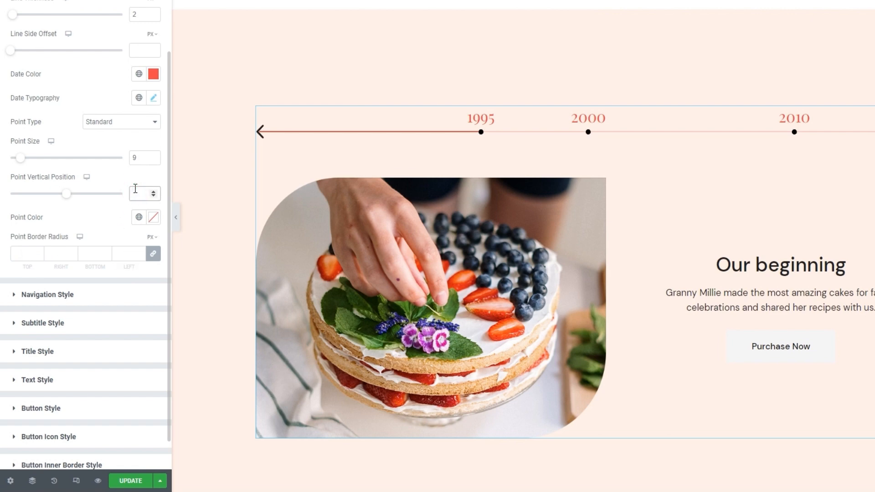
double_click(144, 153)
key(BackSpace)
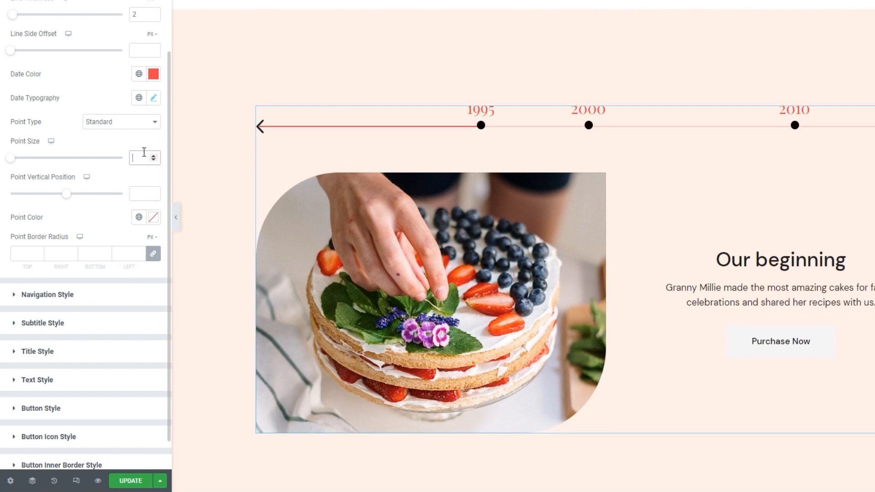
Switch the point type to Icon and insert timeline-point.svg from the media library as the icon.
click(132, 124)
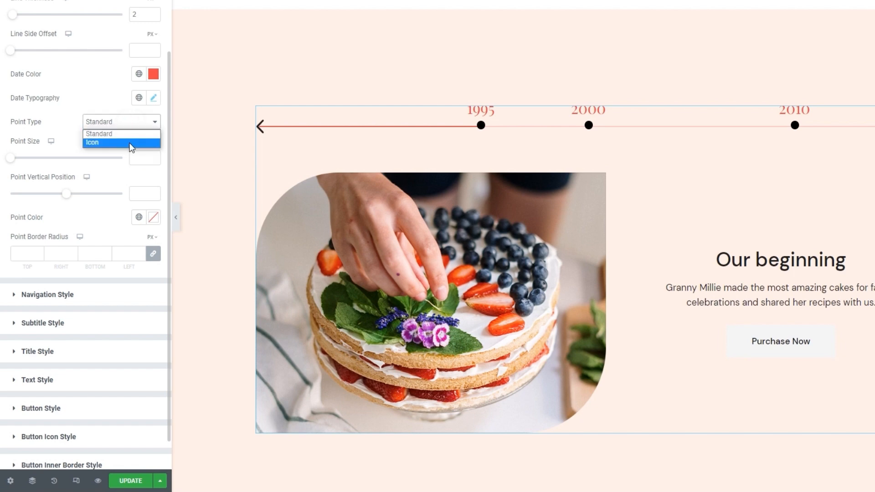
click(129, 142)
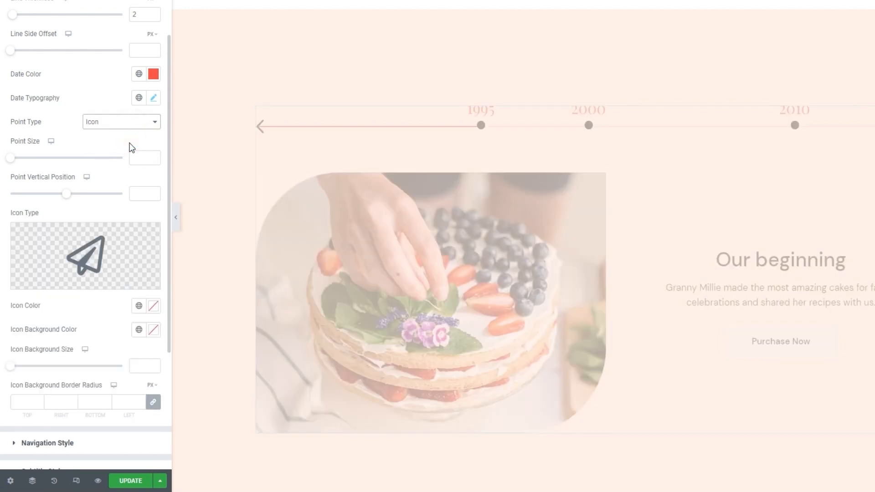
mouse_move(95, 271)
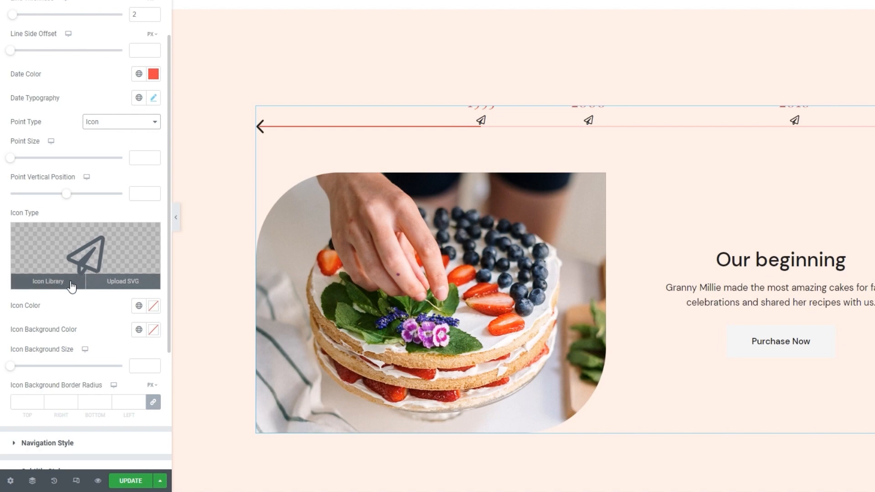
click(116, 290)
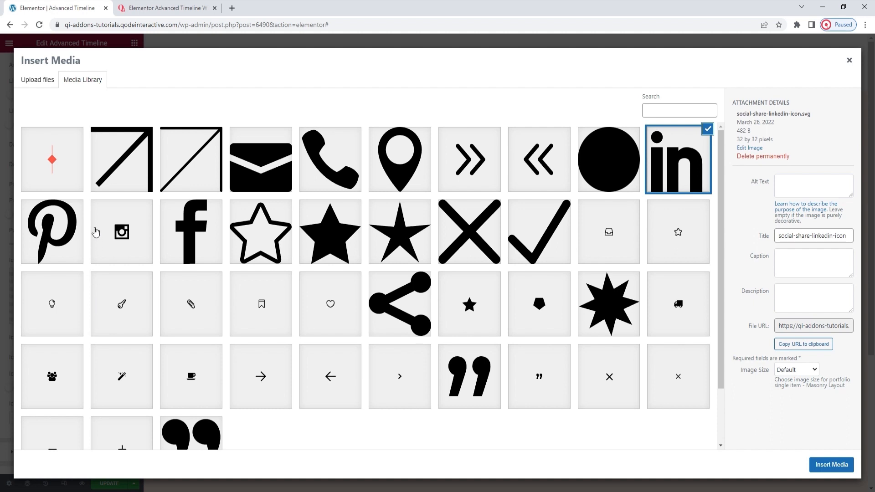
click(77, 185)
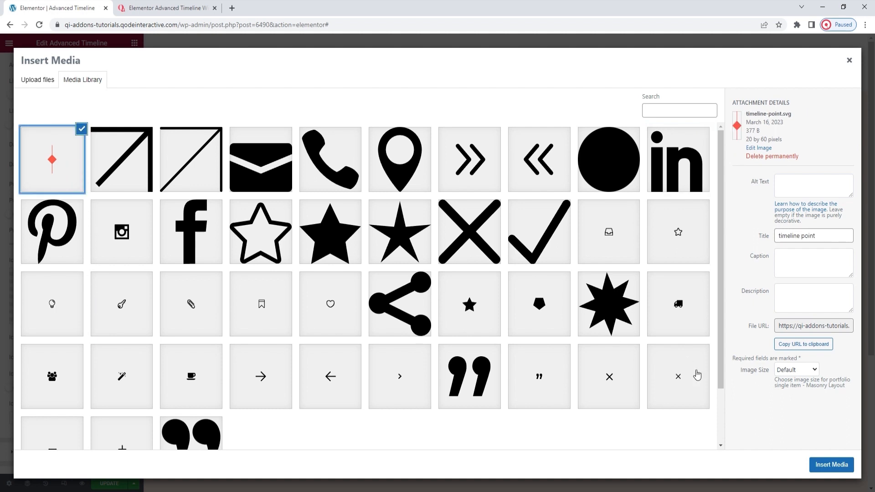
click(825, 463)
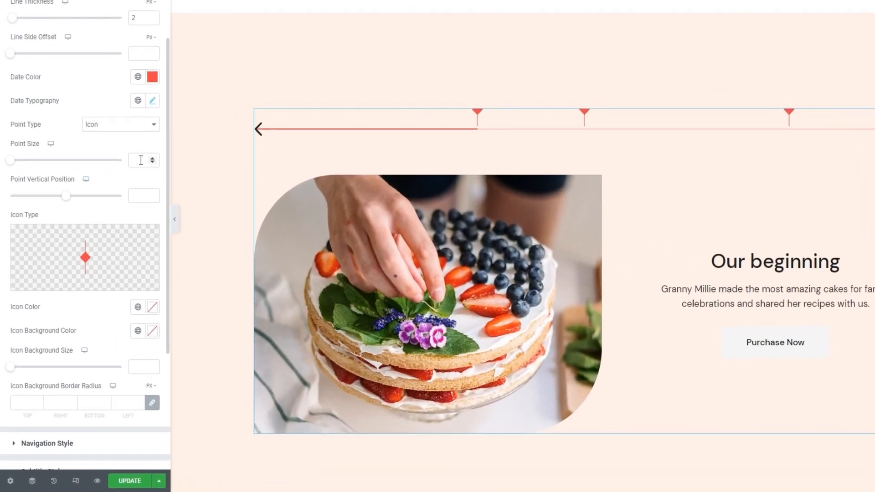
Set the icon point size to 20 and the point vertical position to -35.
click(118, 214)
text(20)
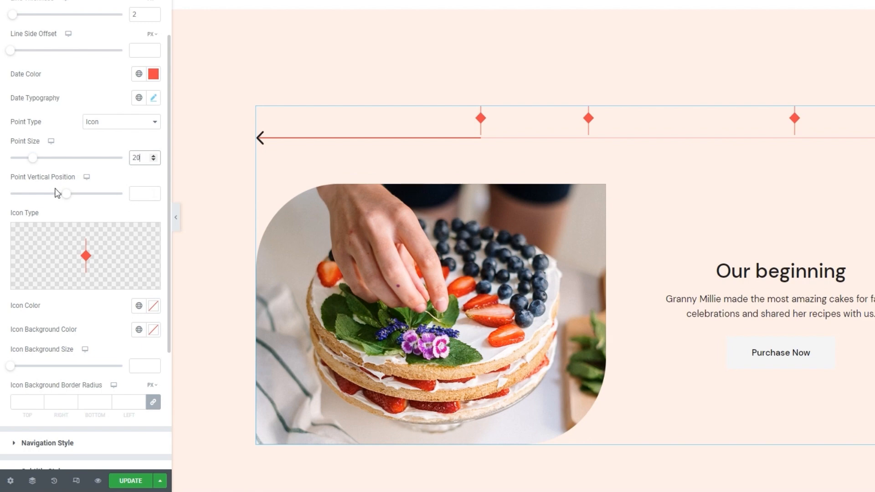
drag(66, 193, 46, 194)
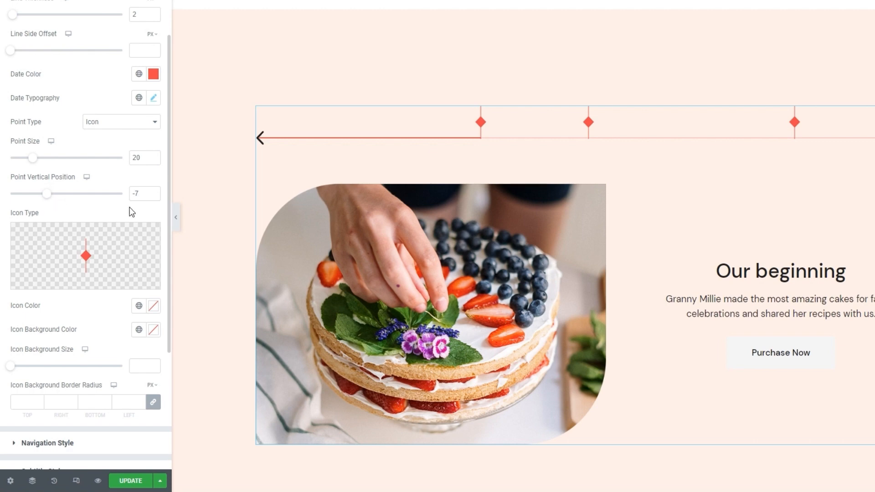
double_click(135, 194)
text(-35)
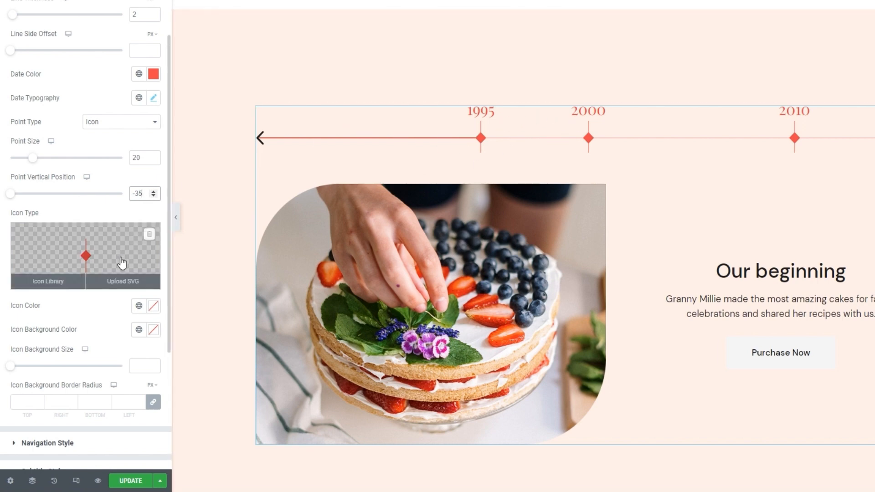
Try a muted red icon background color, #C48484, with an icon background size of 53.
scroll(119, 273, down, 3)
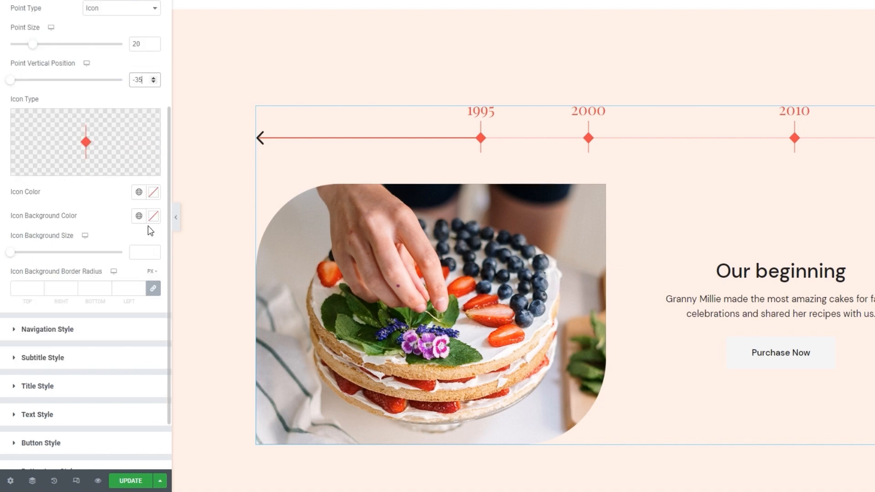
click(153, 216)
click(79, 287)
click(68, 278)
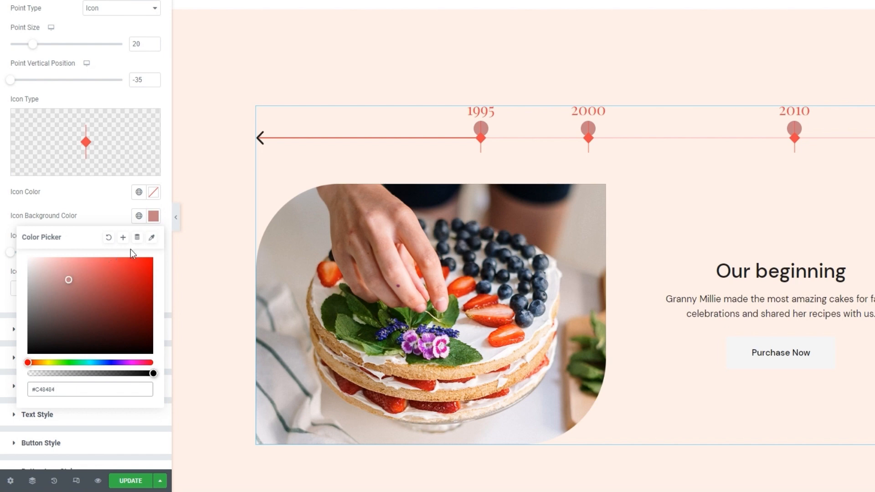
click(153, 216)
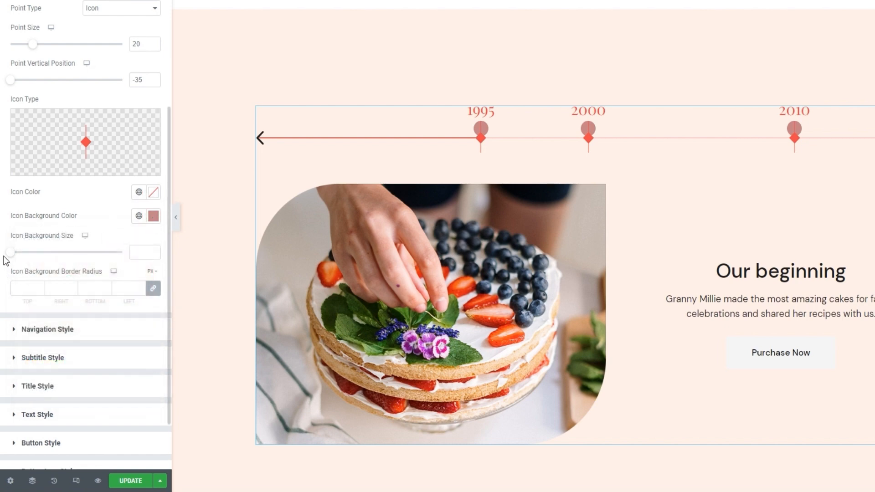
drag(9, 252, 69, 255)
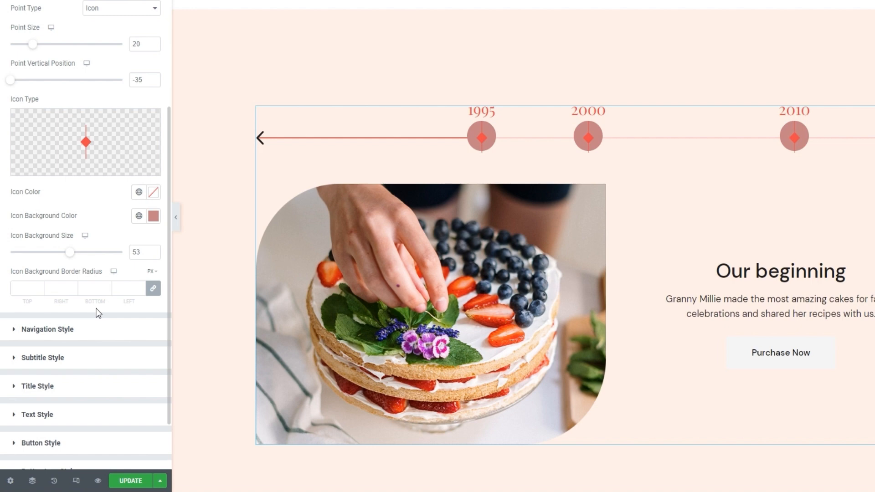
Try an icon background border radius of 0 px on all sides and clear it again.
click(22, 288)
text(0)
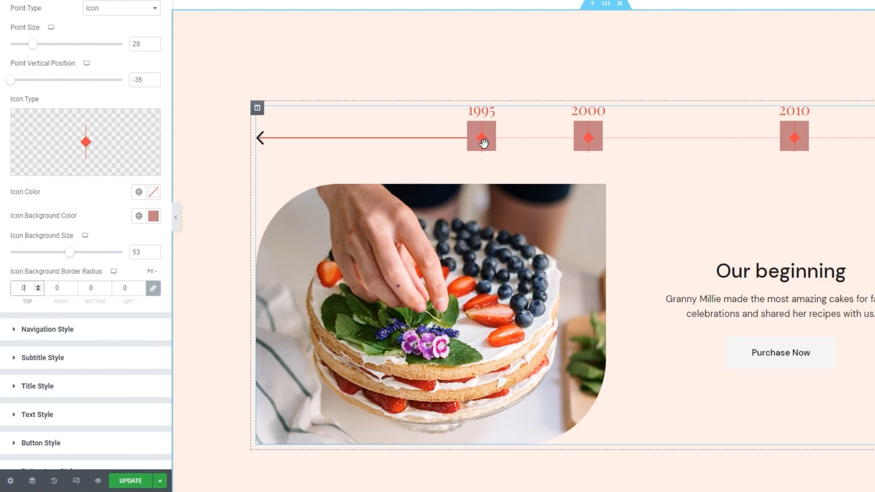
double_click(29, 288)
key(BackSpace)
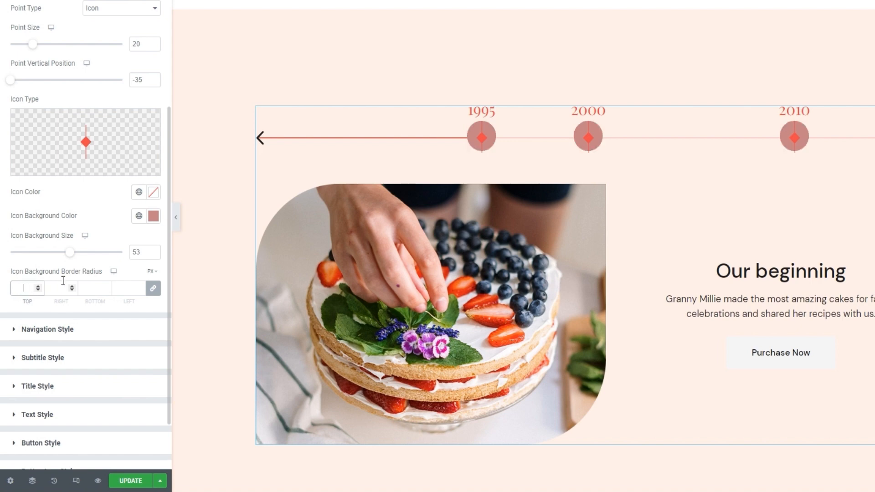
Clear the icon background size and reset the icon background color to the default.
double_click(135, 249)
key(BackSpace)
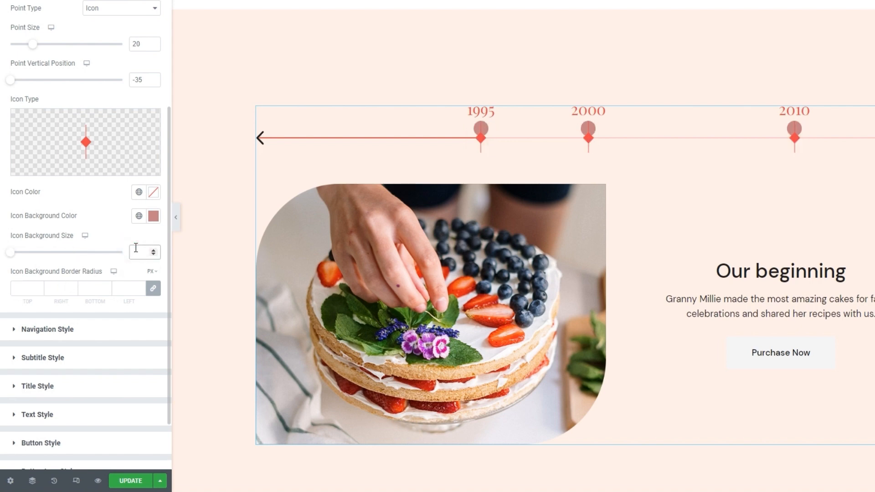
click(153, 215)
click(109, 237)
click(111, 219)
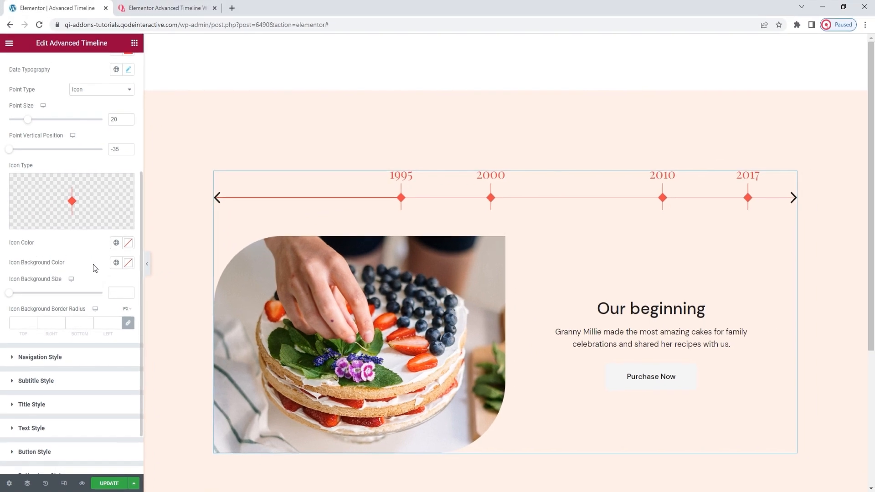
Open the Navigation Style settings, try shifting the navigation arrows vertically and clear their vertical position.
scroll(93, 268, down, 1)
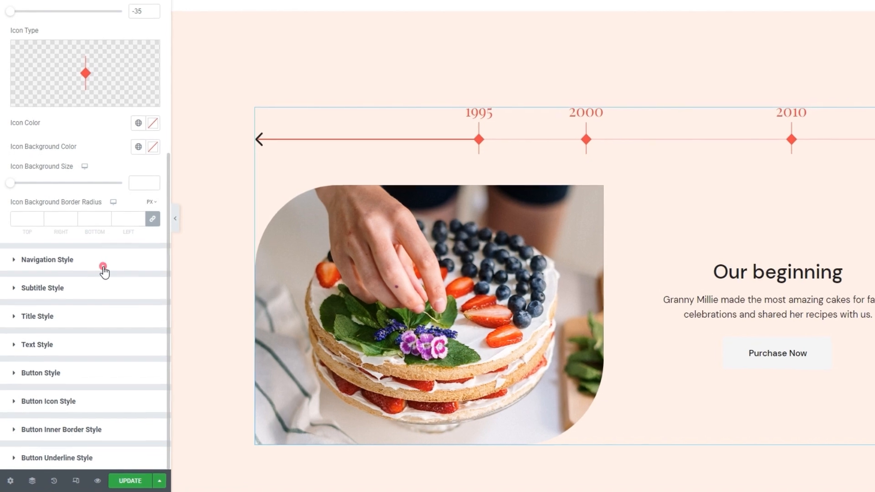
click(86, 307)
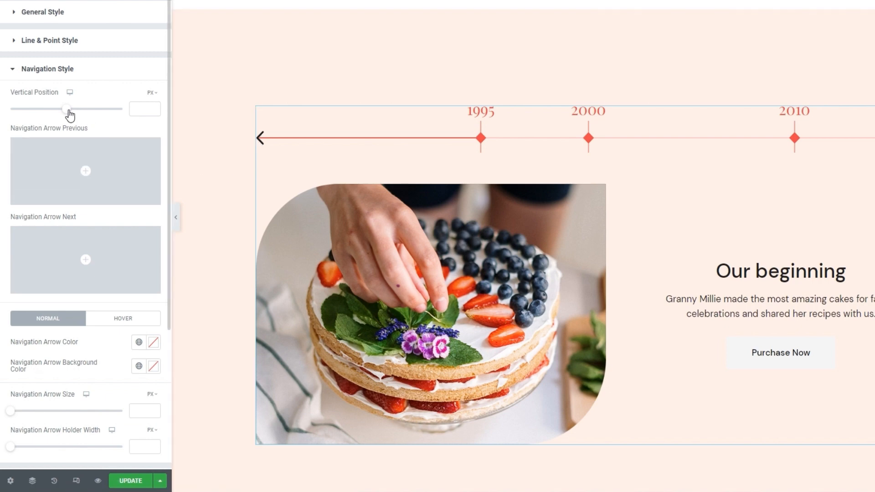
mouse_move(69, 111)
mouse_down()
mouse_move(82, 111)
mouse_move(69, 112)
mouse_up()
click(134, 108)
double_click(144, 105)
key(BackSpace)
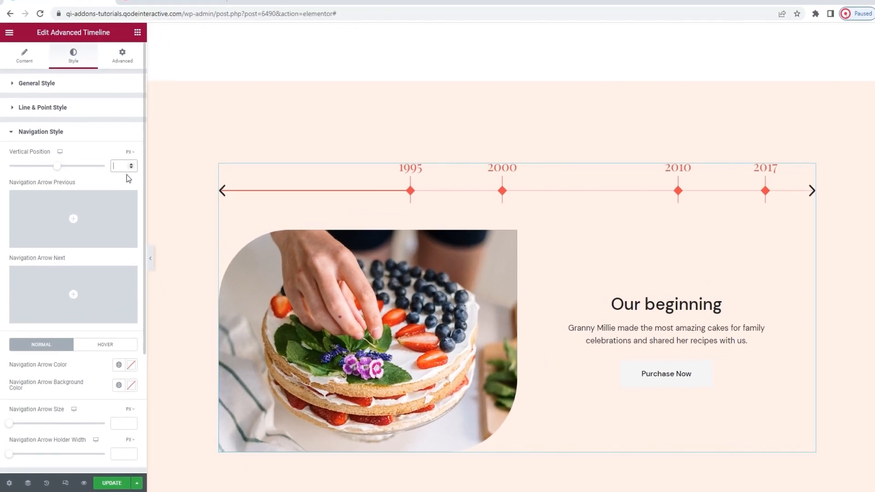
Examine the previous and next arrow icon options and compare the normal and hover arrow color settings.
mouse_move(97, 172)
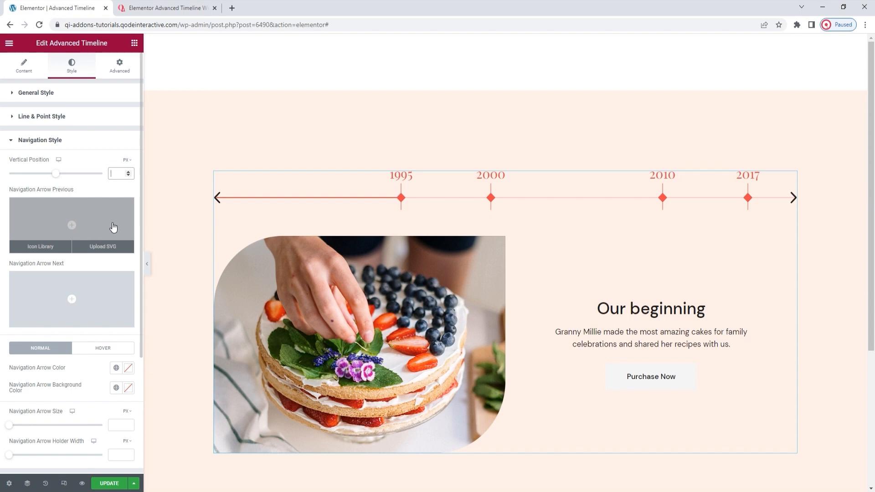
mouse_move(96, 296)
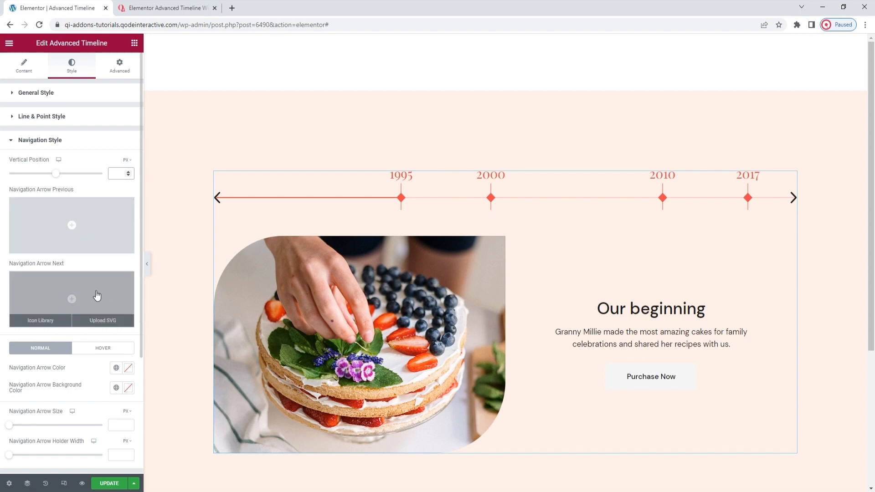
scroll(76, 307, down, 3)
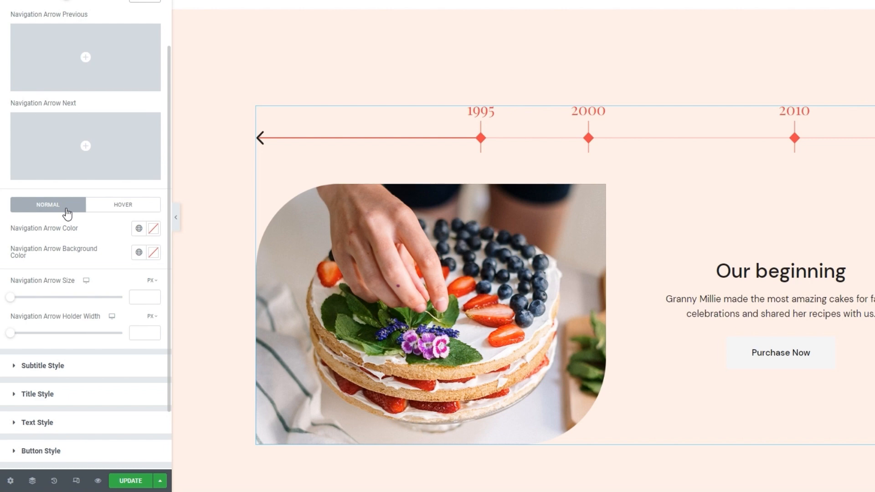
click(106, 206)
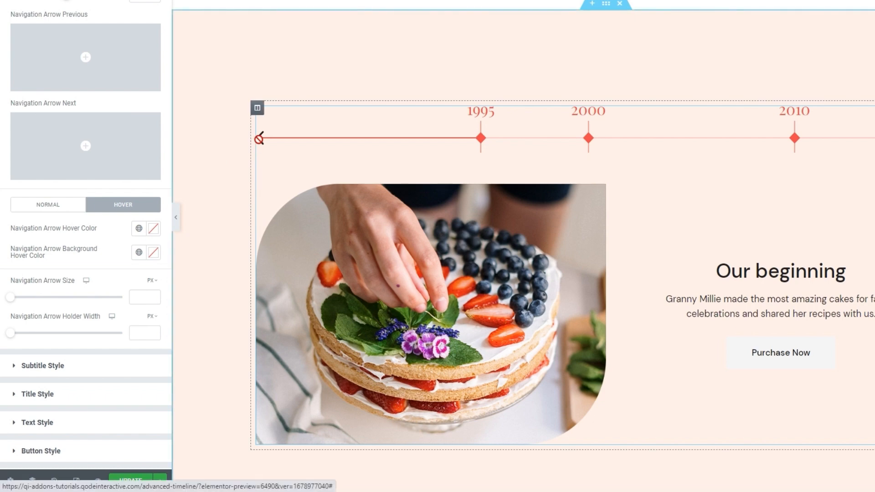
click(55, 211)
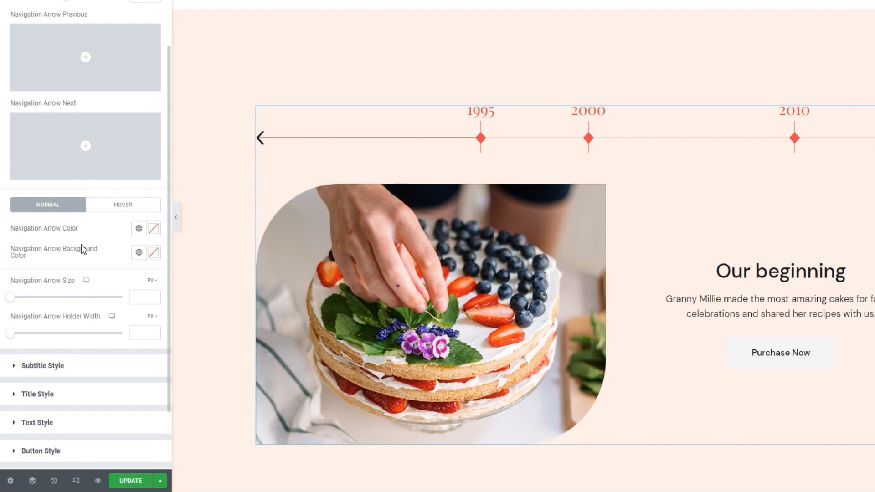
Set the normal-state navigation arrow color to the red #F74747.
click(153, 229)
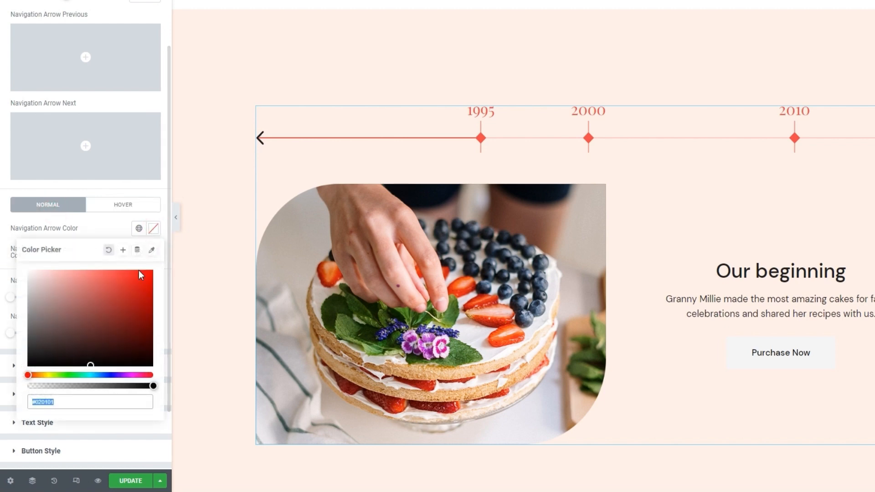
drag(114, 313, 80, 292)
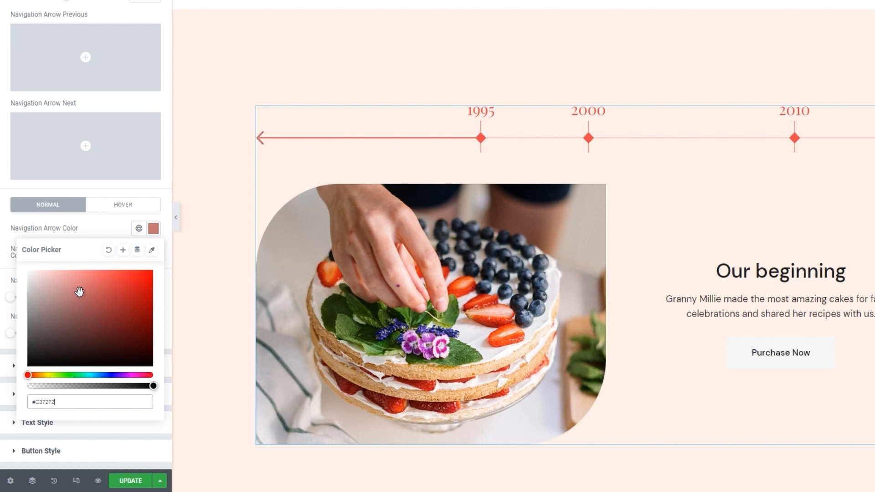
double_click(48, 407)
text(f74747)
click(153, 229)
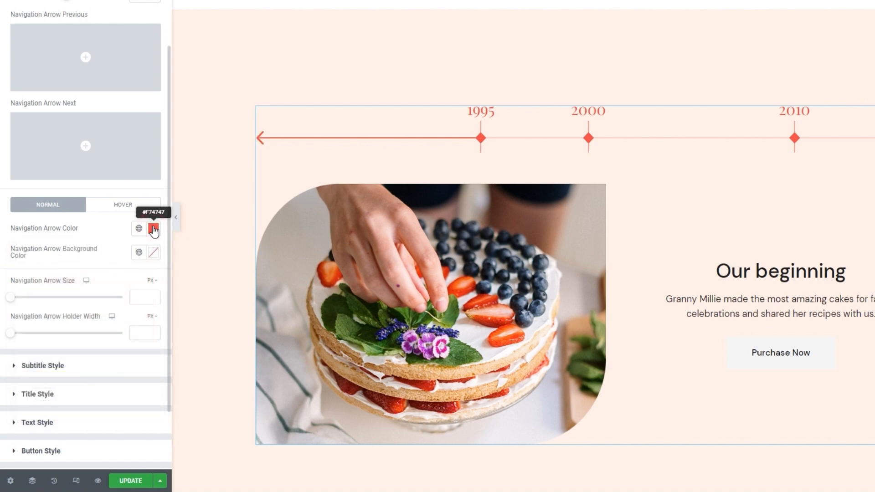
Give the navigation arrows a greyish background color, #B1A0A0.
click(153, 252)
click(117, 317)
mouse_move(117, 317)
mouse_down()
mouse_move(78, 359)
mouse_move(39, 322)
mouse_up()
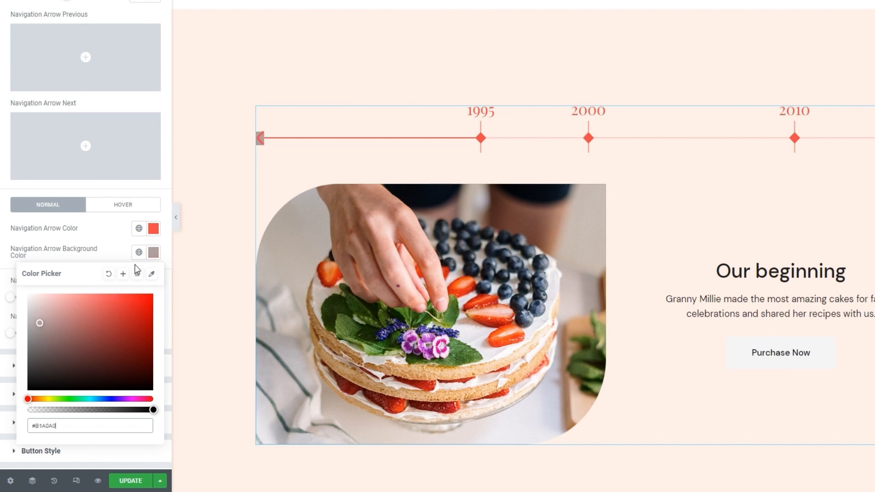
click(153, 252)
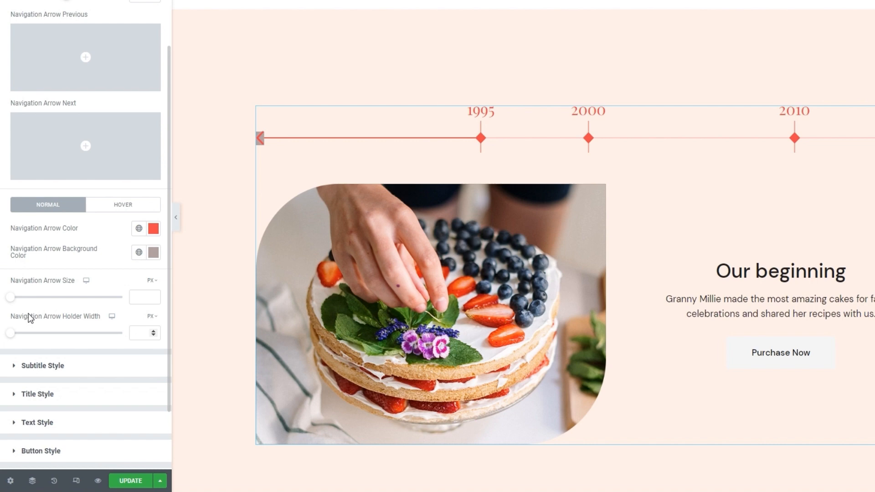
Try a navigation arrow size of 35 px with an arrow holder width of 55 px.
drag(10, 299, 39, 305)
drag(42, 305, 50, 305)
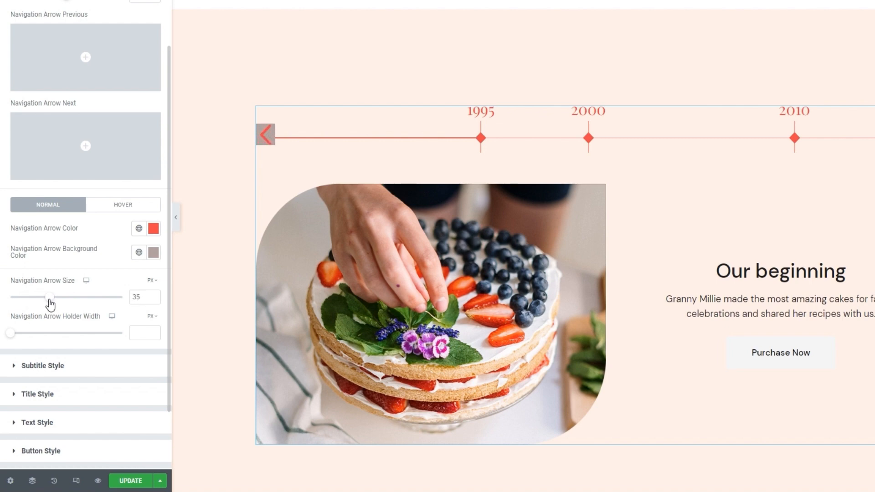
drag(12, 336, 75, 331)
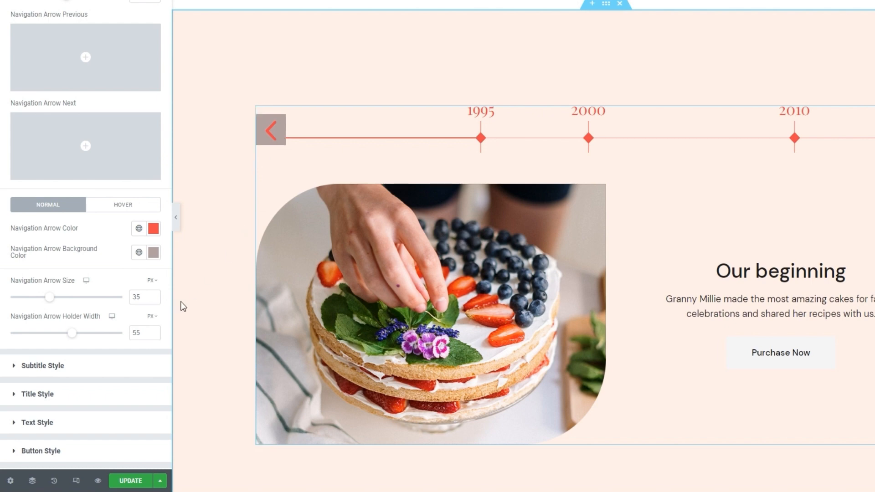
Clear the navigation arrow holder width and set the arrow size to 14 px.
double_click(135, 333)
key(BackSpace)
double_click(136, 297)
text(14)
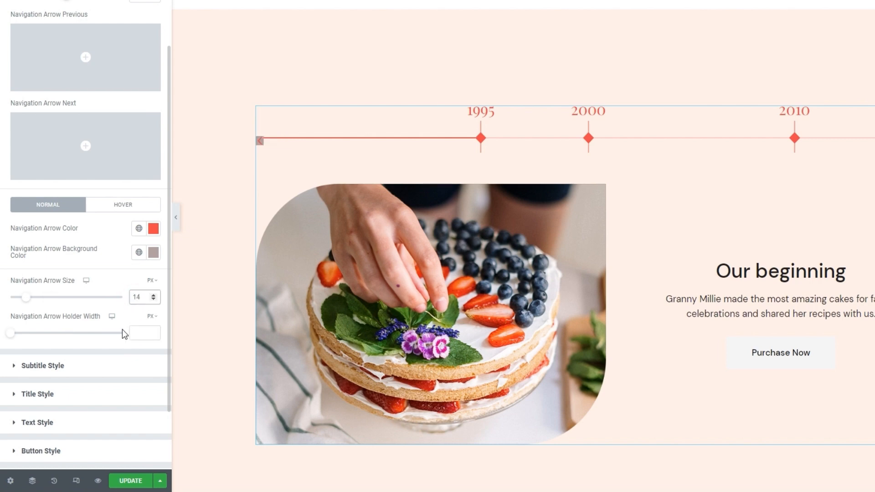
Clear the navigation arrow background color of the normal state.
click(153, 252)
click(109, 274)
click(103, 220)
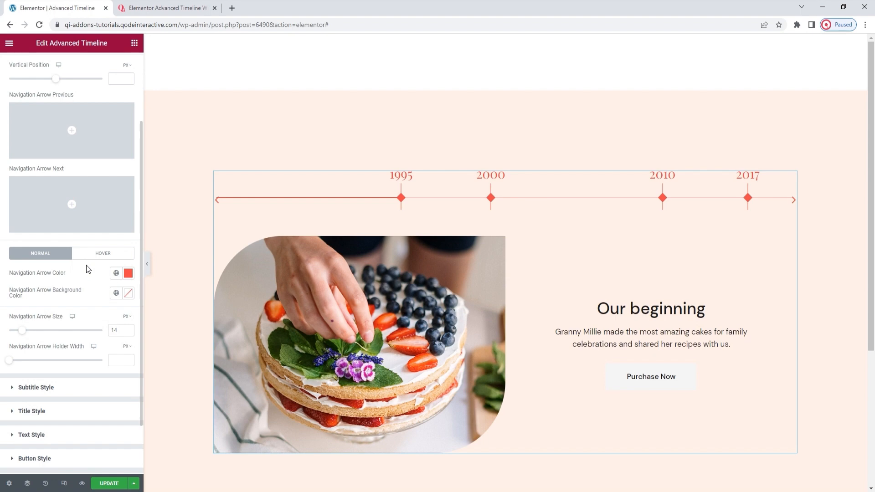
Set the vertical position of the navigation arrows to 18 px.
scroll(94, 241, up, 1)
click(119, 126)
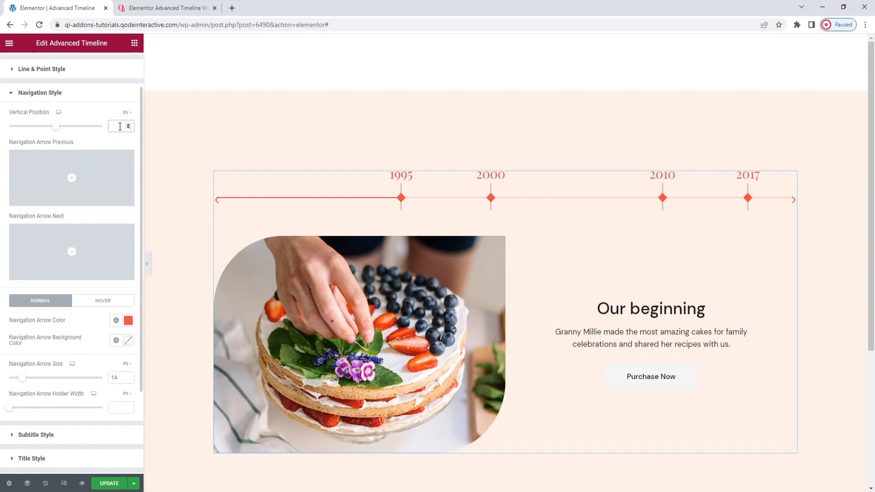
text(18)
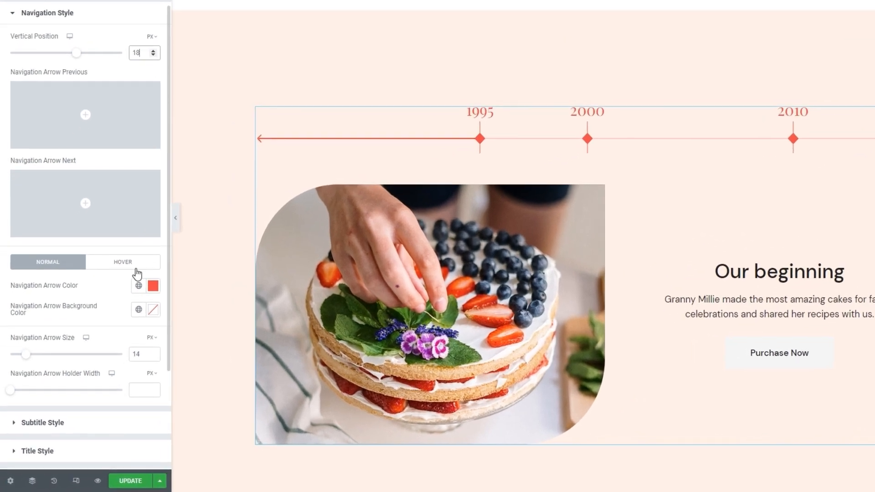
Try the dark grey #3C3535 as the navigation arrow hover color and clear it again.
click(114, 304)
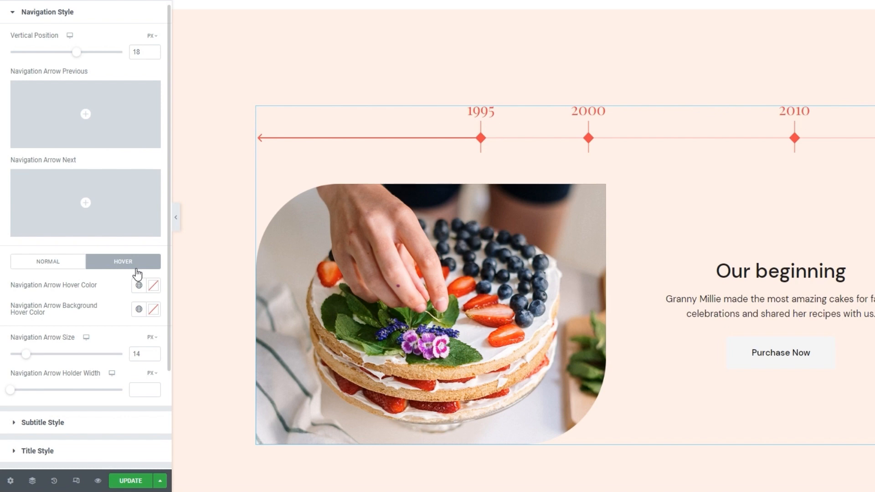
click(154, 287)
click(80, 361)
drag(80, 360, 41, 400)
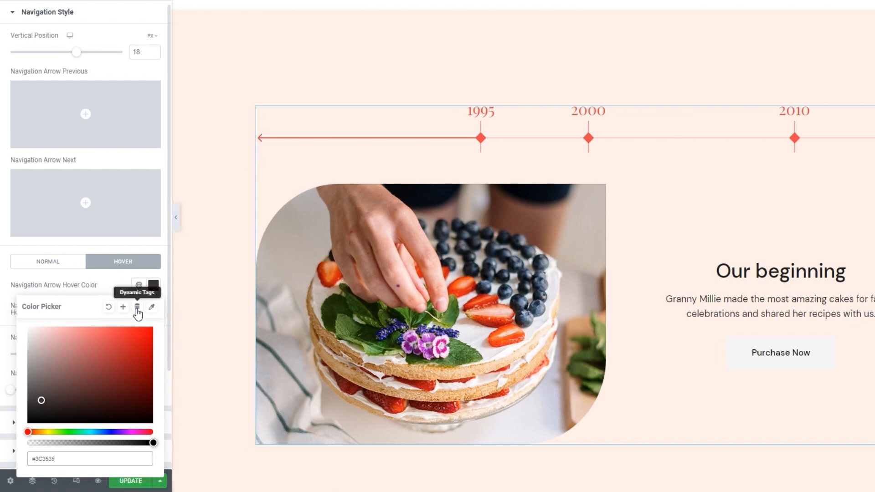
click(108, 306)
click(116, 288)
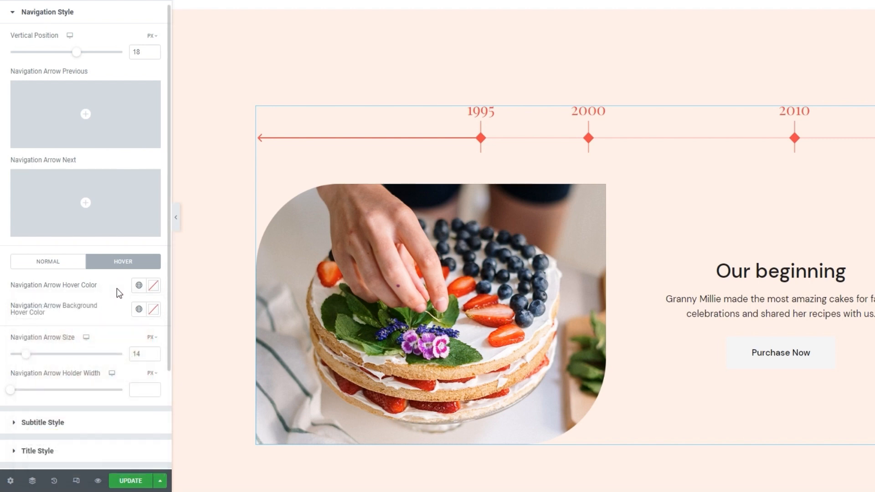
Try the greyish #948686 as the navigation arrow background hover color and clear it again.
click(153, 309)
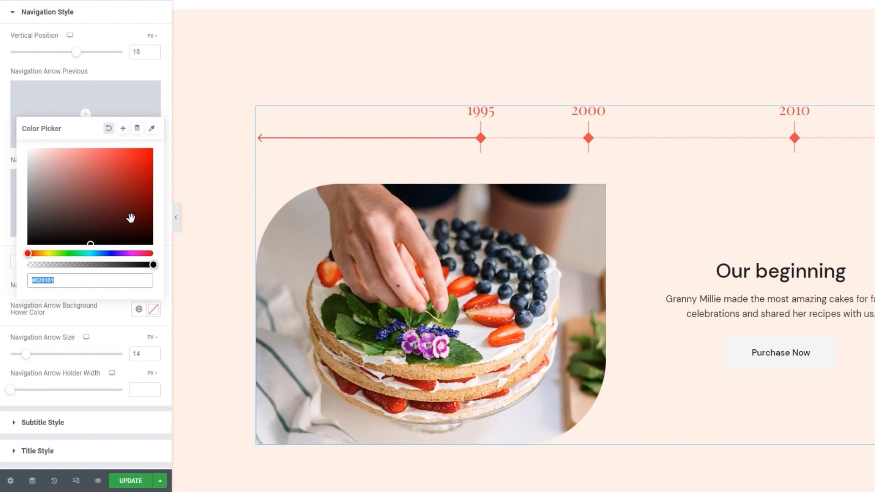
drag(64, 204, 39, 189)
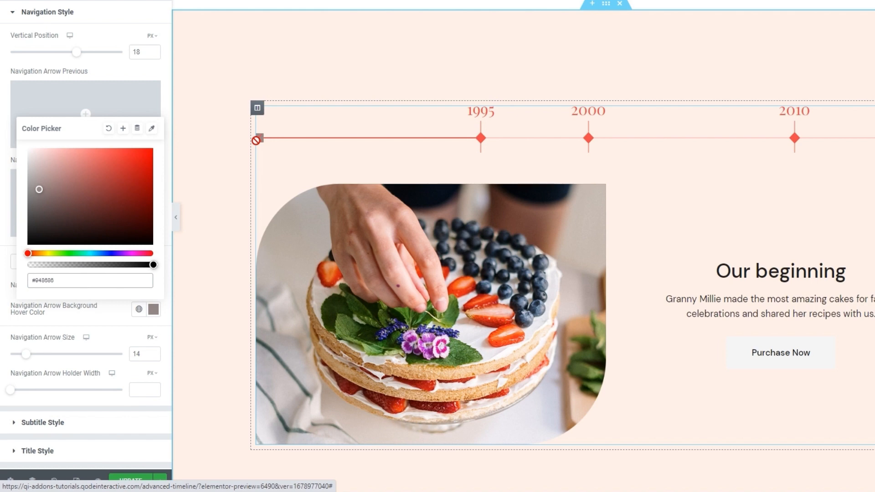
click(109, 128)
click(97, 318)
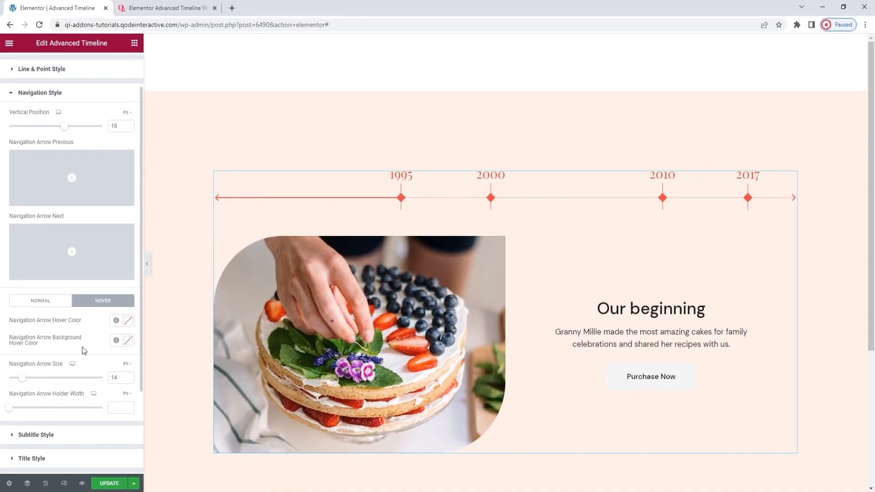
Examine the subtitle style options for color, typography and bottom margin.
scroll(83, 350, down, 3)
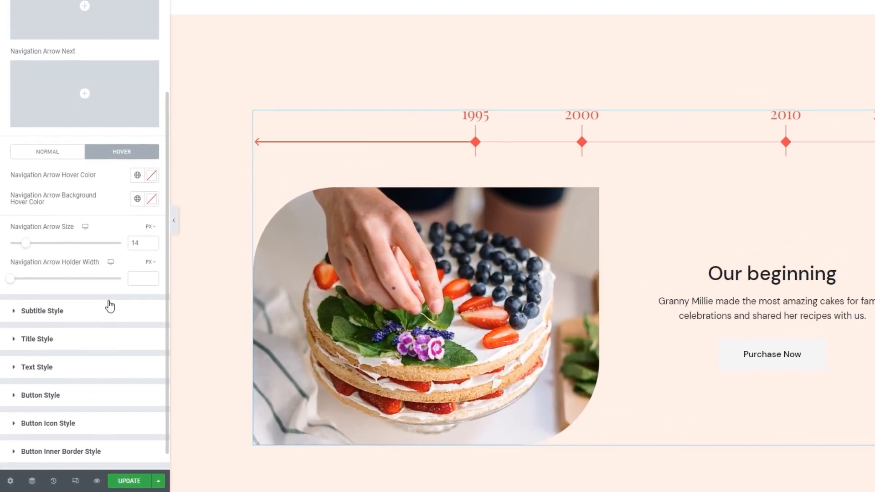
click(109, 308)
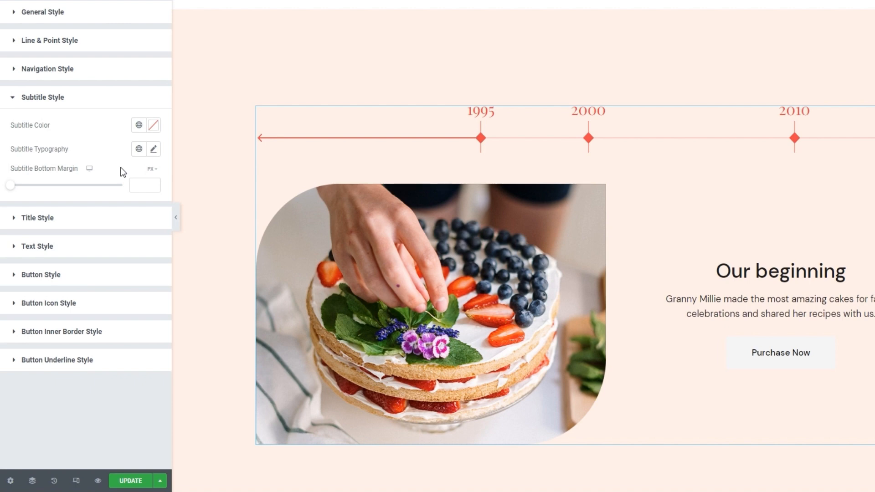
Set the timeline item title color to the red #F74747.
click(108, 223)
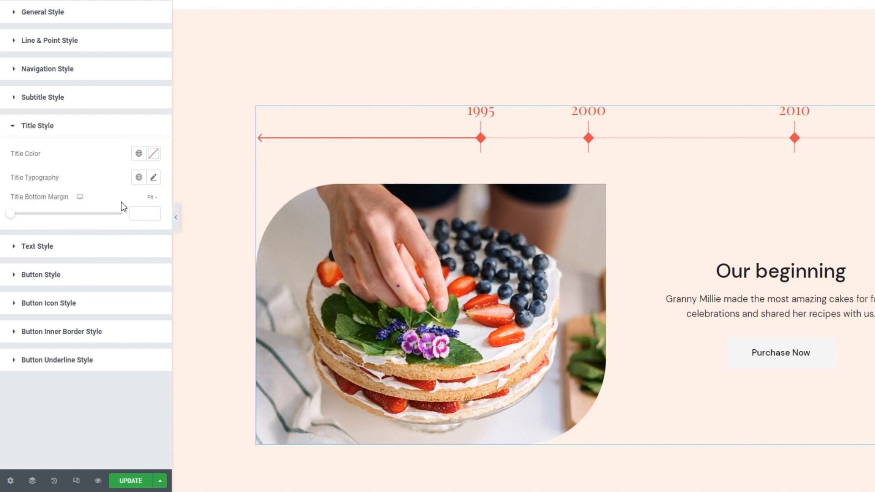
click(153, 154)
drag(126, 220, 98, 221)
double_click(94, 330)
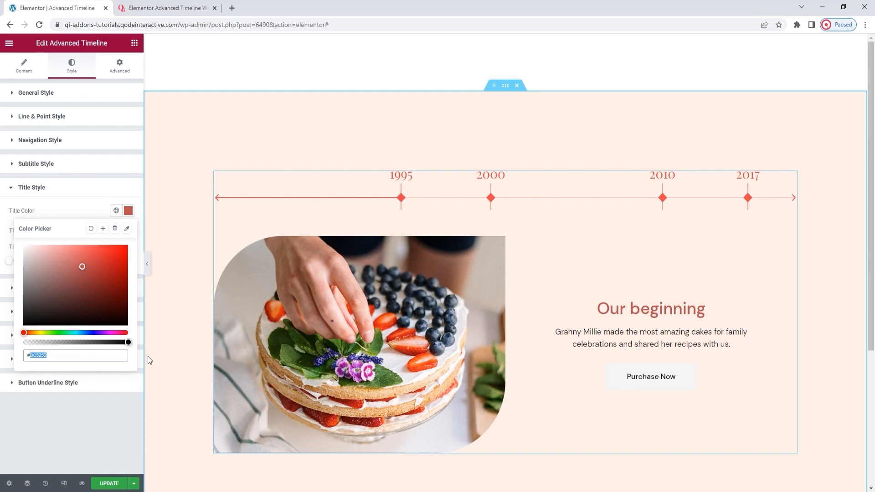
text(f74747)
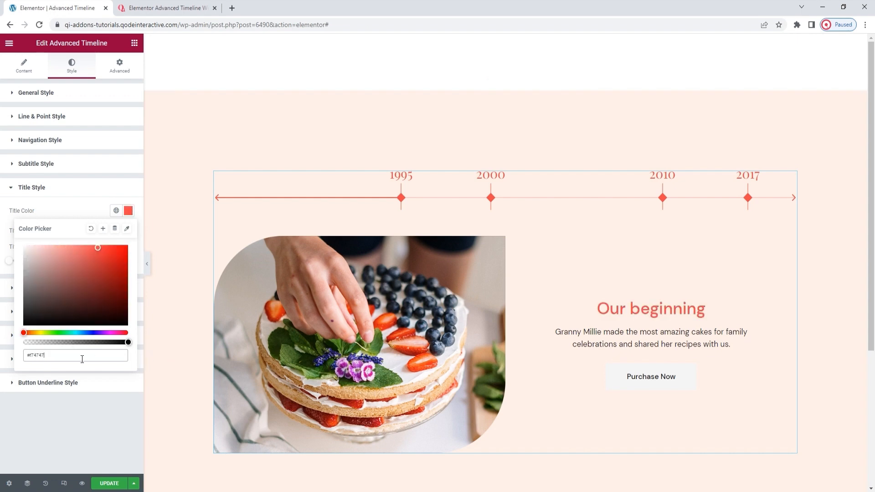
Set the title typography to Playfair Display, size 50 px, weight 400 (Normal).
click(127, 231)
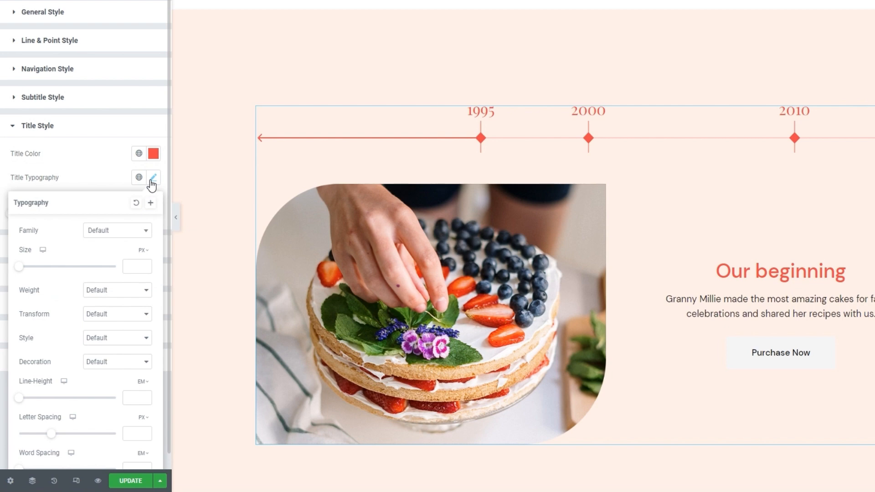
click(129, 230)
text(playf)
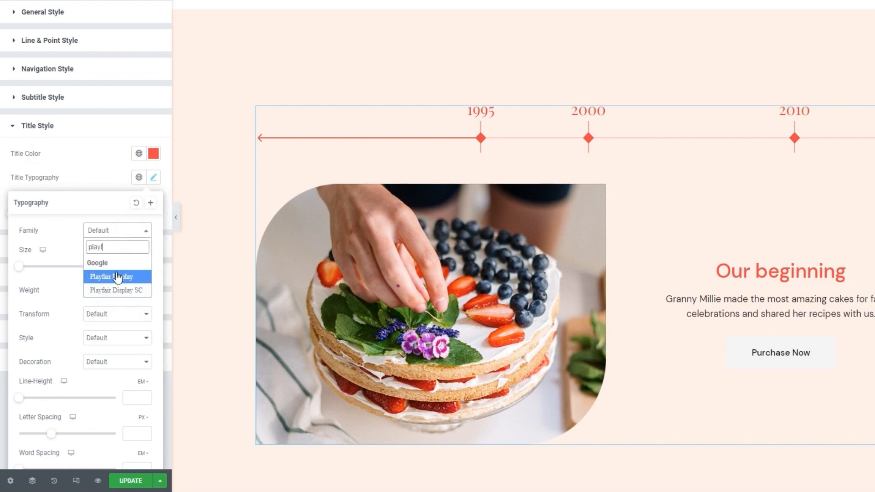
click(117, 278)
click(125, 267)
text(50)
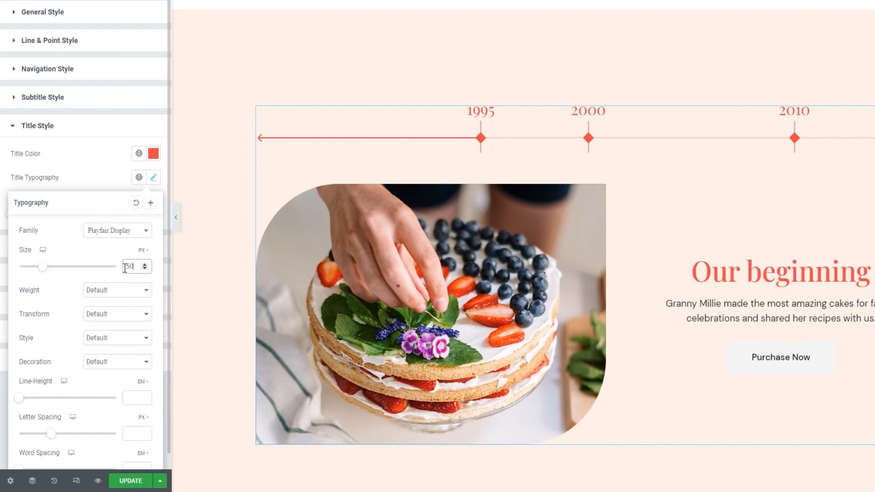
click(117, 292)
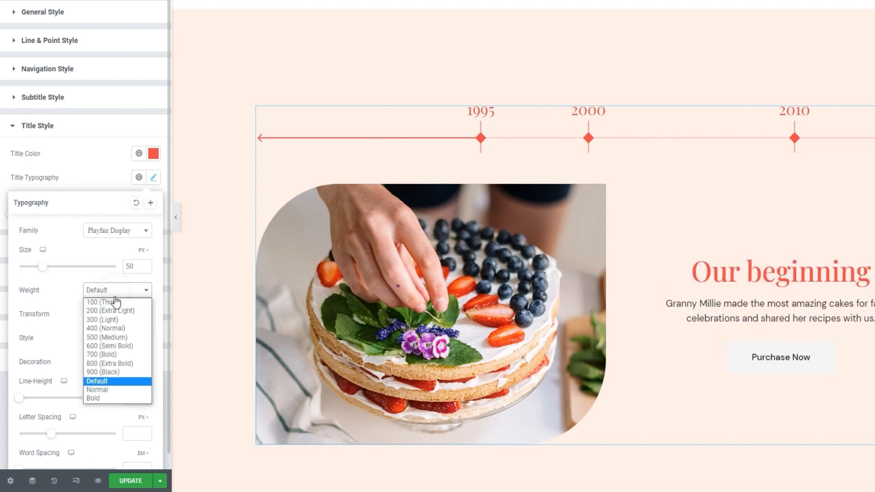
click(111, 329)
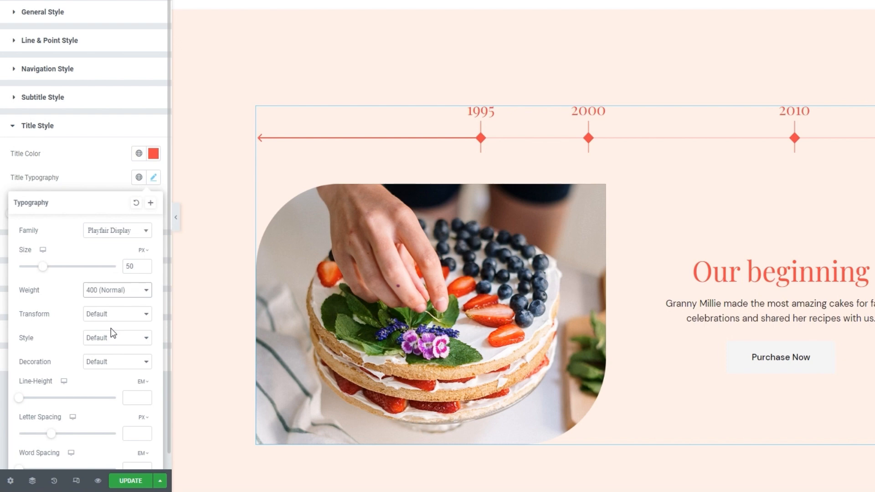
scroll(137, 274, down, 1)
click(154, 162)
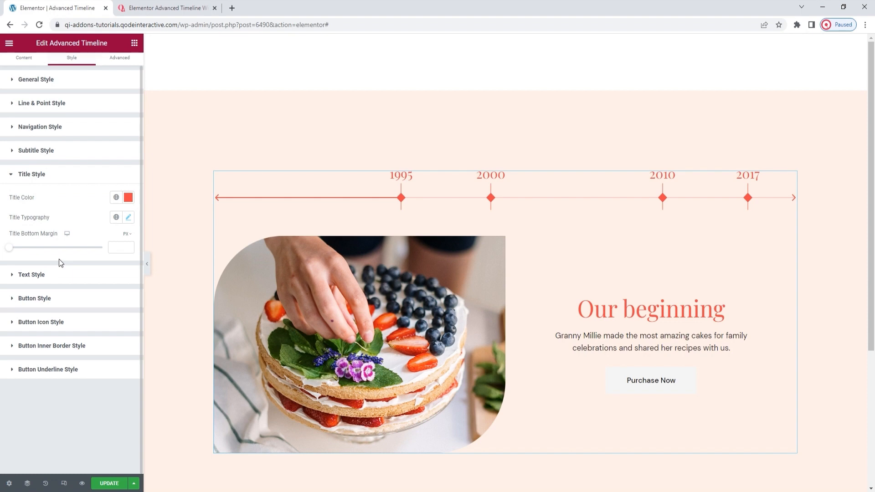
Try a title bottom margin of 23 px and clear the value again.
drag(9, 247, 30, 253)
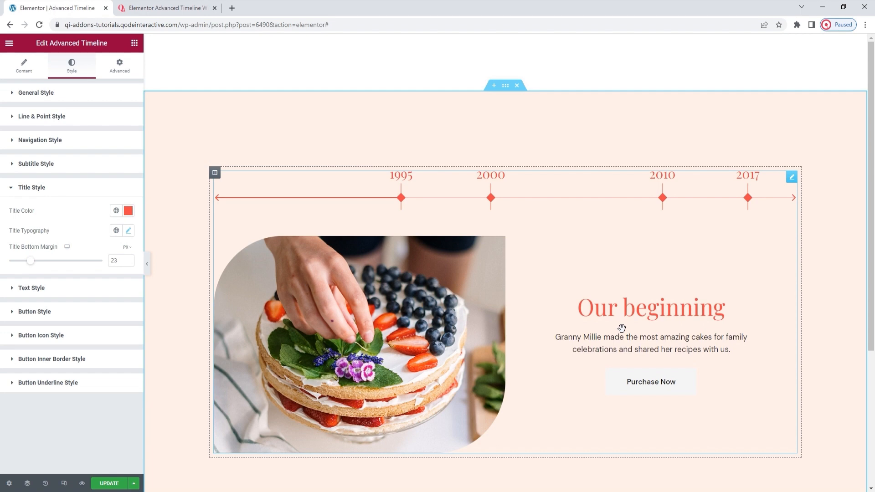
double_click(114, 261)
key(BackSpace)
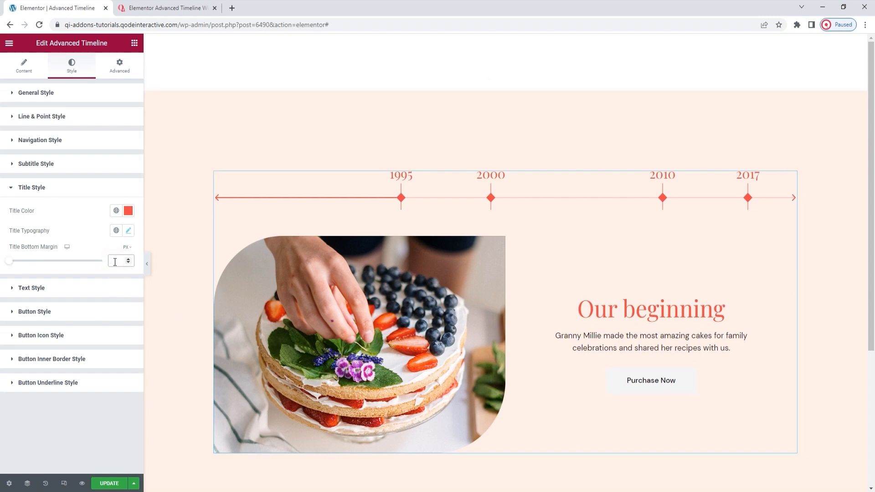
Set the timeline item text color to the red #F74747.
click(100, 288)
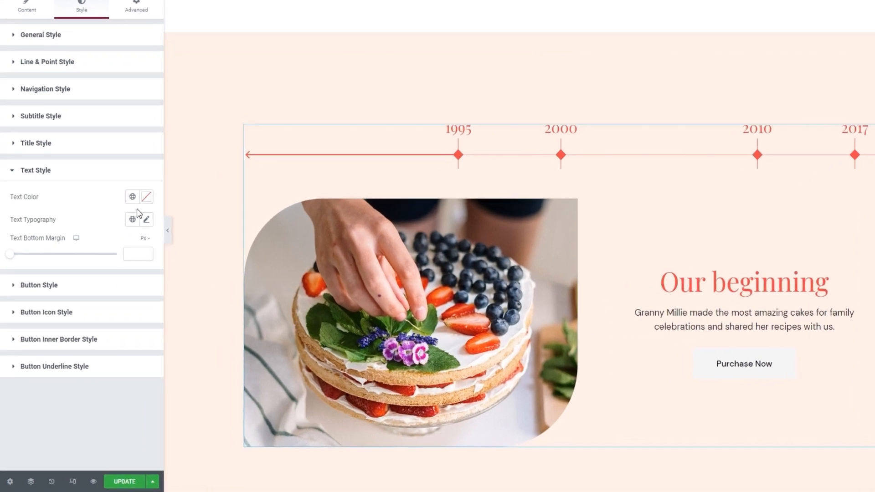
click(128, 234)
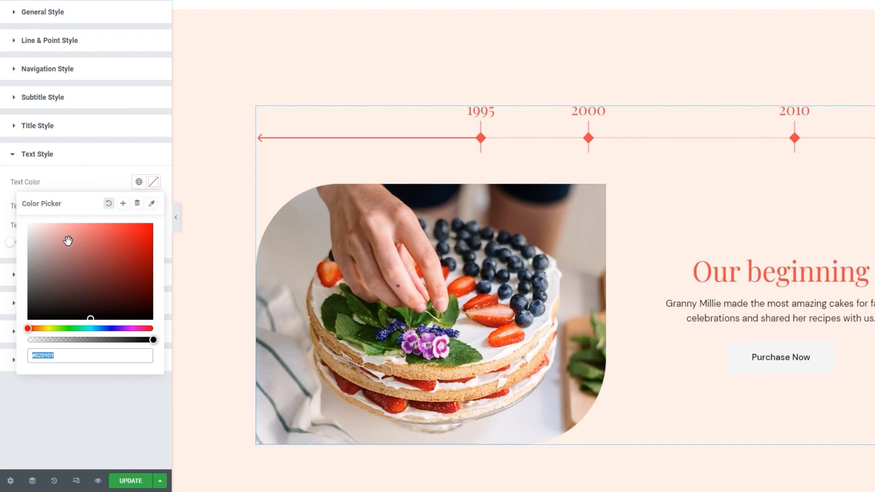
drag(68, 240, 55, 245)
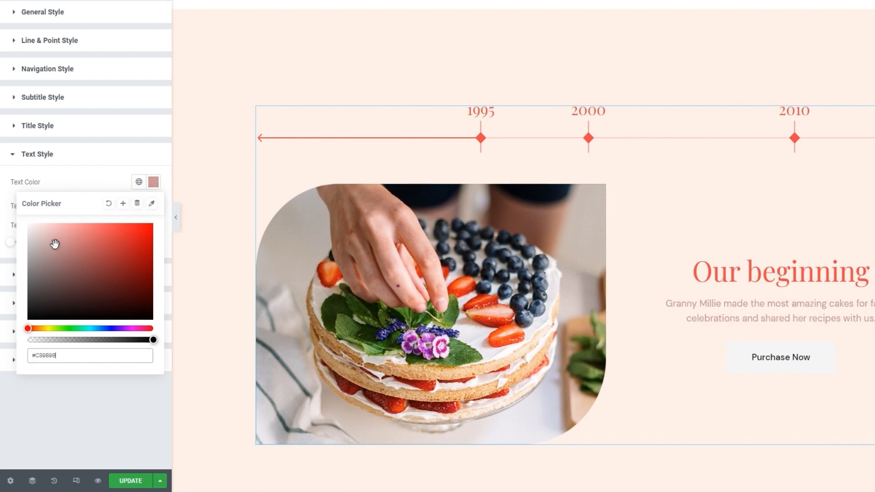
click(97, 360)
text(f74747)
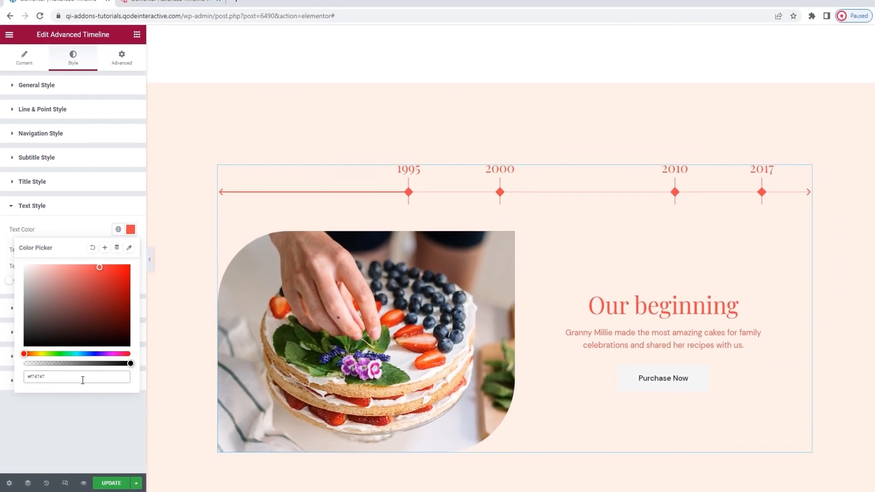
click(135, 236)
Set the font size of the timeline item text to 20 px.
click(130, 254)
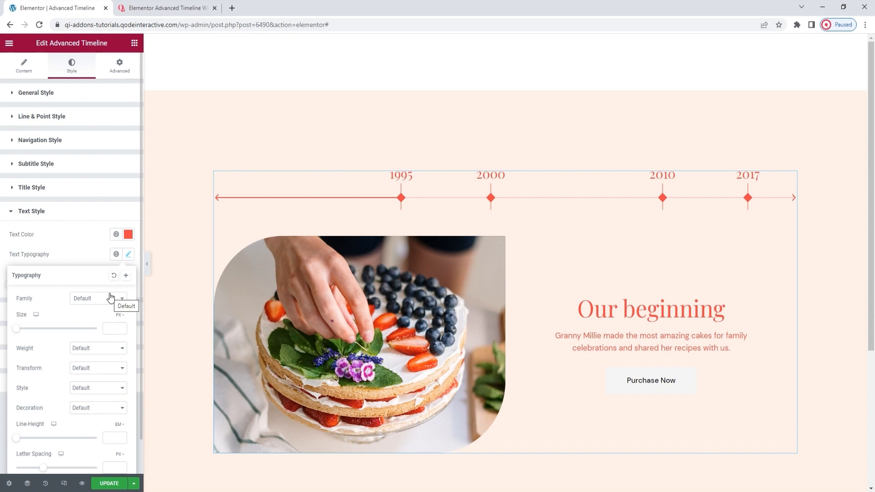
click(108, 327)
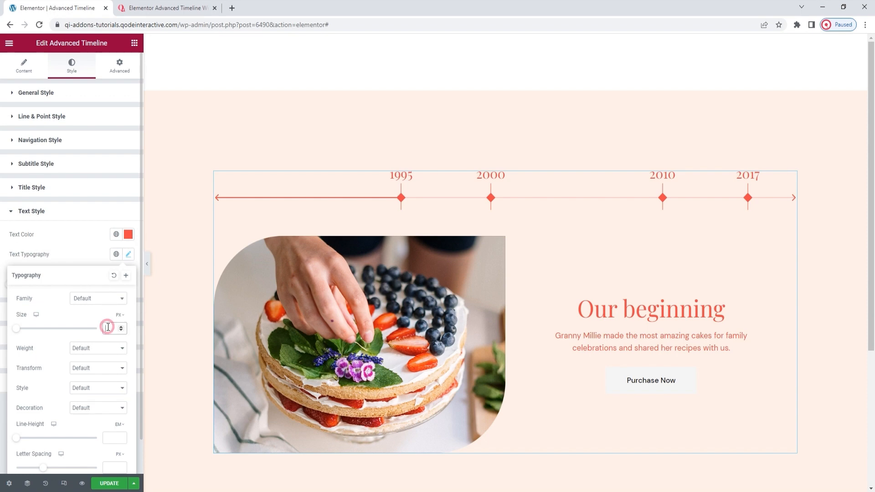
text(20)
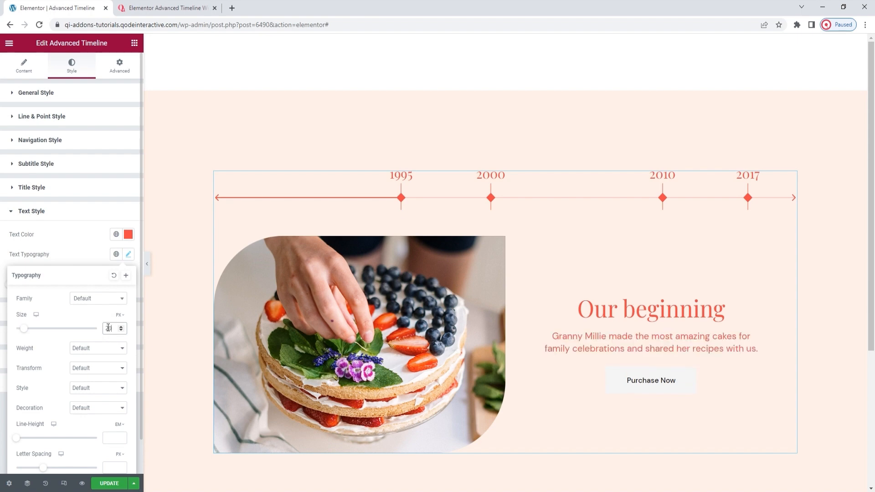
scroll(108, 327, down, 1)
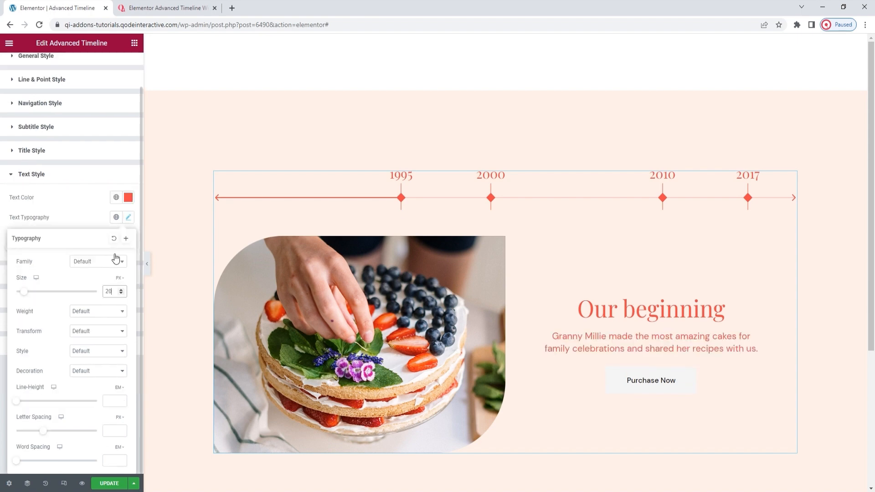
click(129, 219)
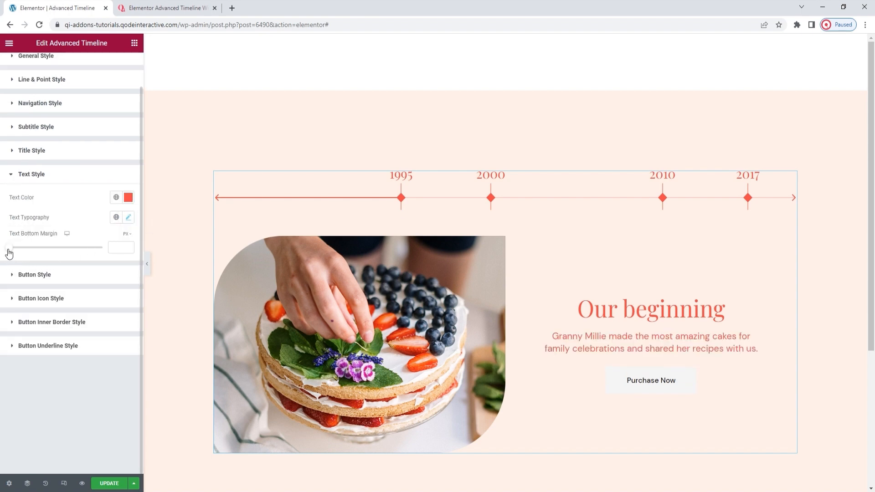
Try a text bottom margin of 42 px and set it to 31 px.
drag(9, 250, 49, 245)
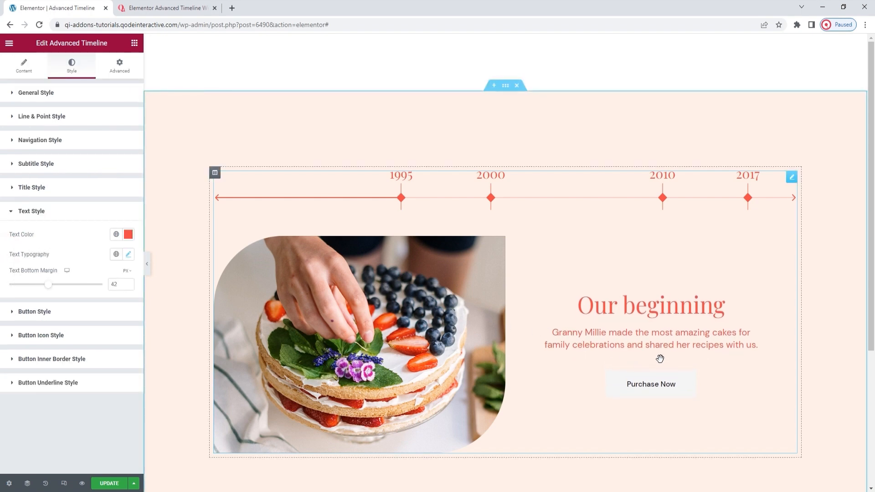
double_click(117, 284)
text(31)
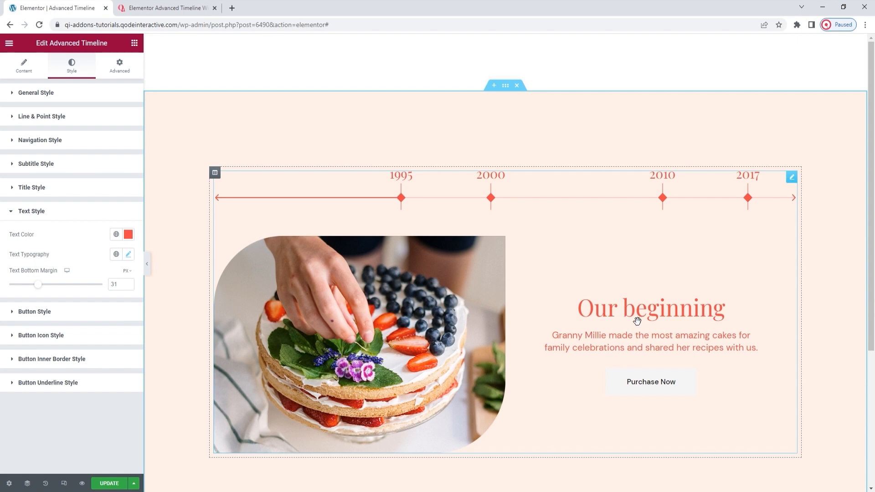
Set the normal text color of the timeline button to white, #FFFFFF.
click(83, 313)
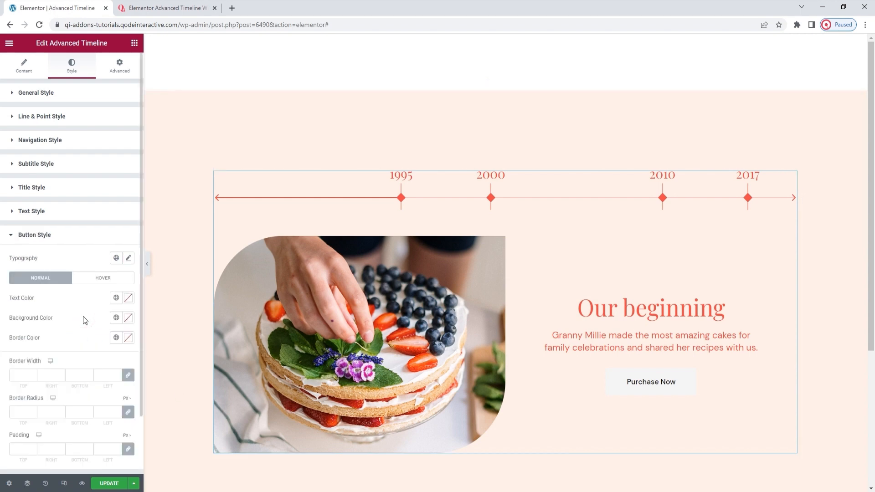
scroll(93, 302, down, 1)
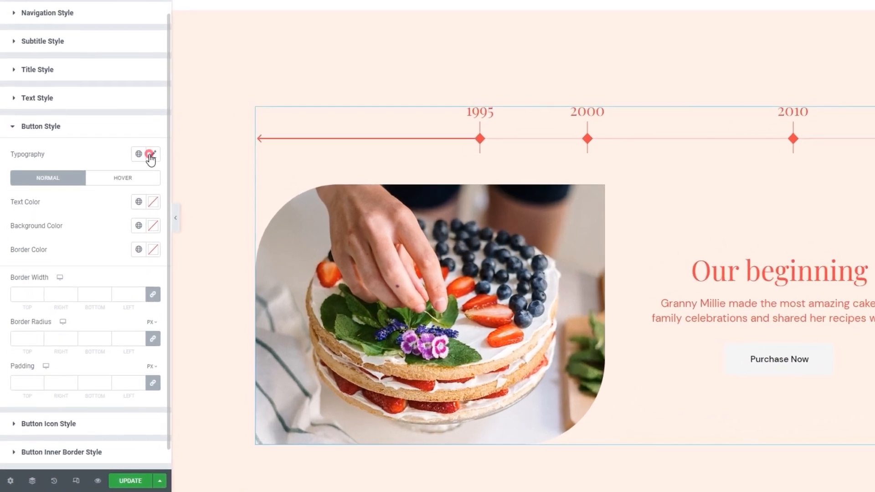
click(128, 210)
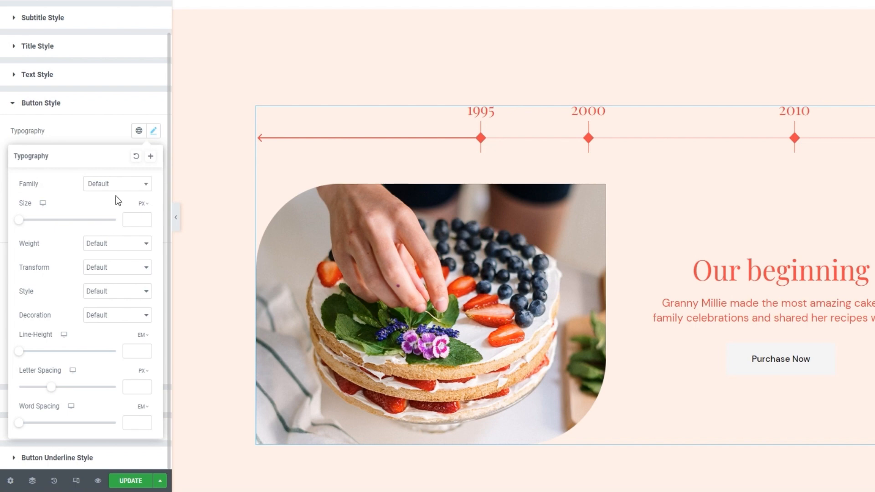
click(152, 132)
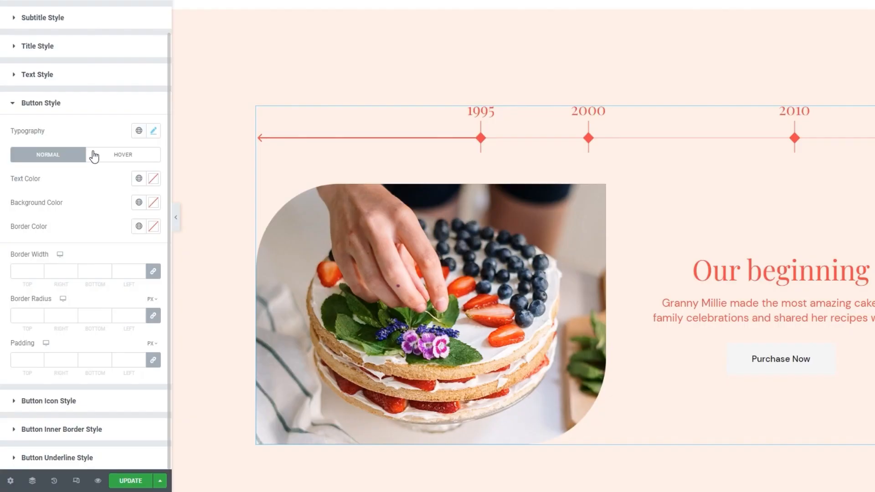
click(153, 180)
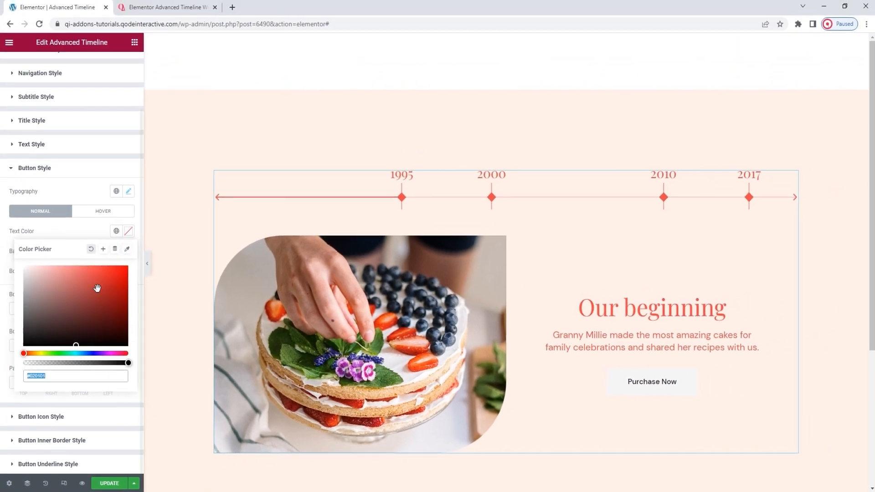
drag(97, 288, 62, 284)
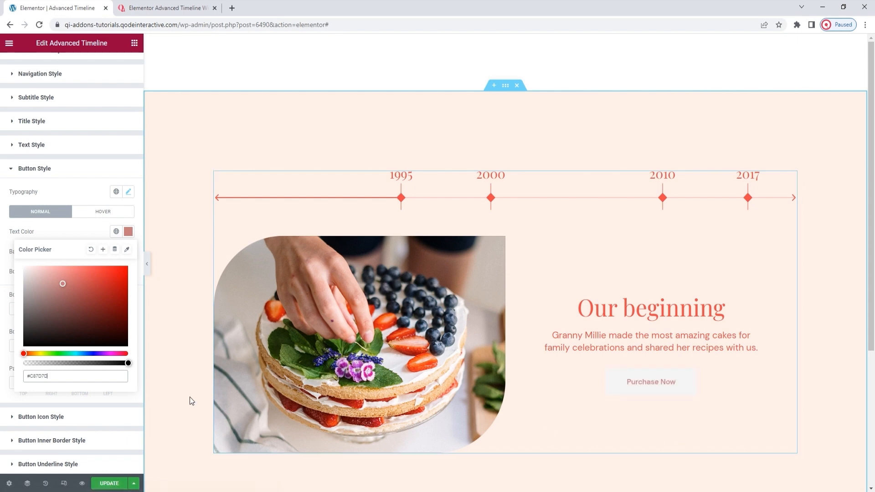
double_click(81, 376)
text(ffffff)
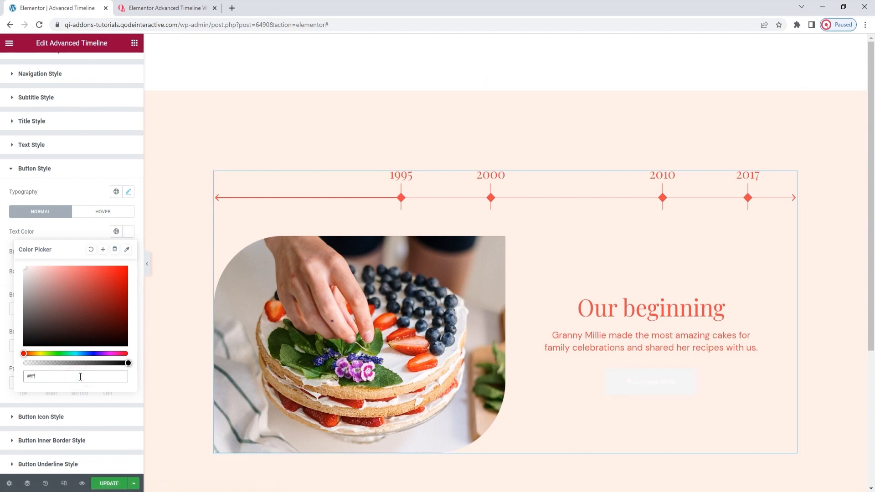
click(128, 232)
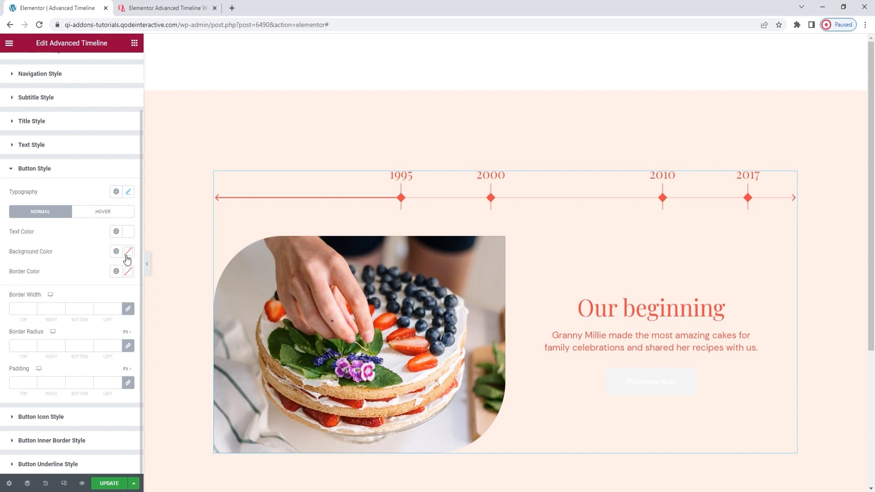
Set the normal background color of the timeline button to the red #F74747.
click(127, 256)
drag(100, 303, 100, 315)
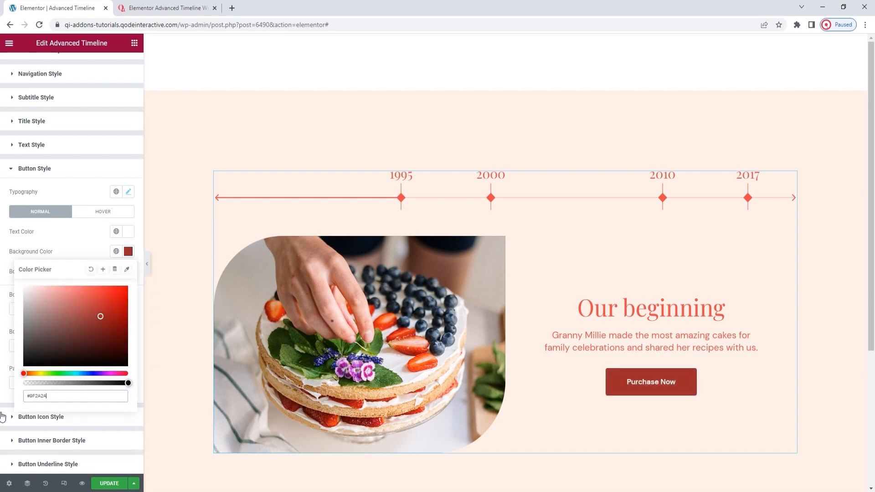
double_click(46, 396)
key(BackSpace)
text(f74747)
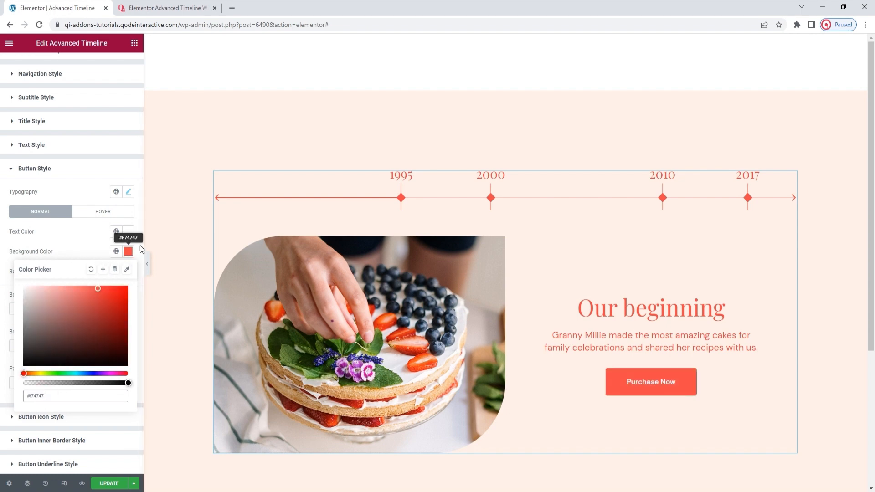
click(133, 256)
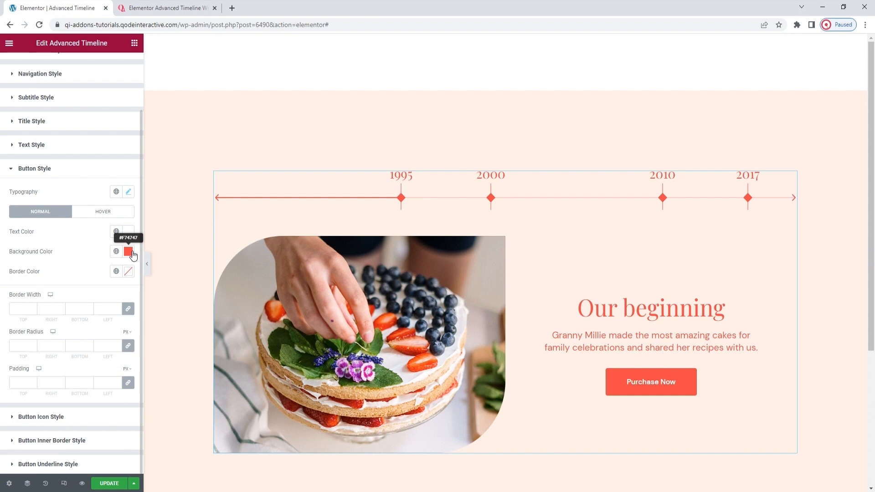
Try a near-black #1D1A1A border with a width of 4 on all sides of the button.
click(129, 272)
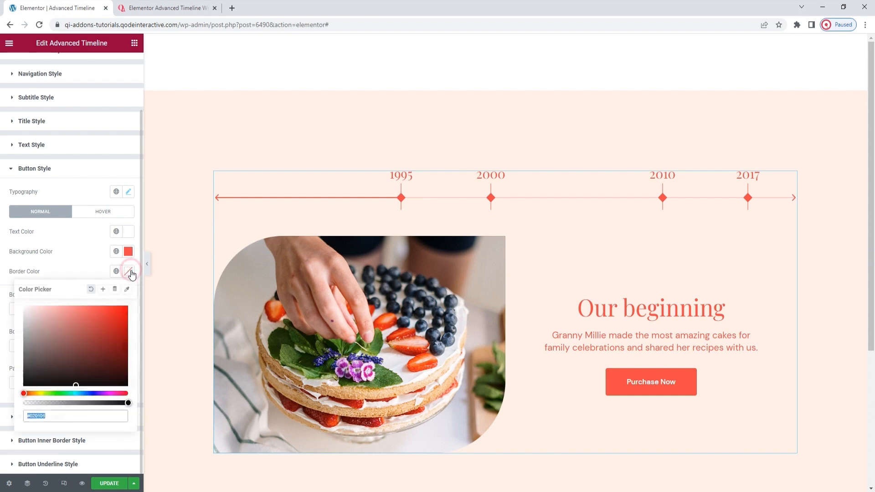
click(32, 377)
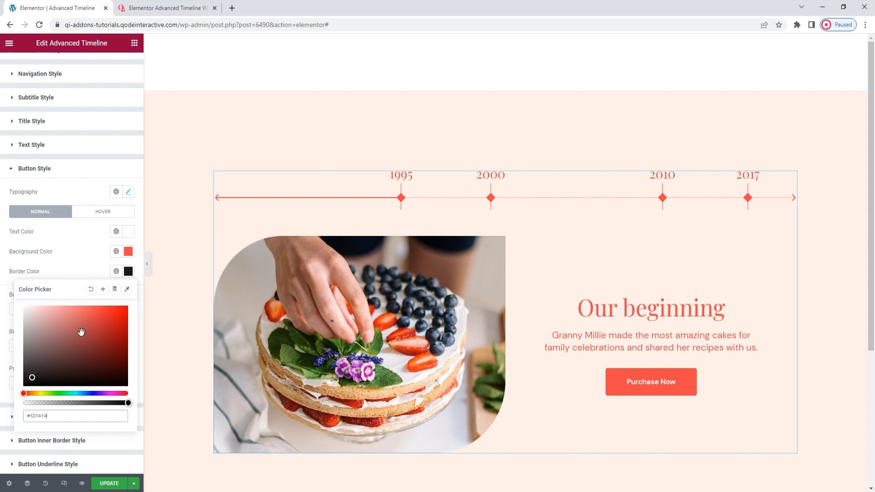
click(124, 273)
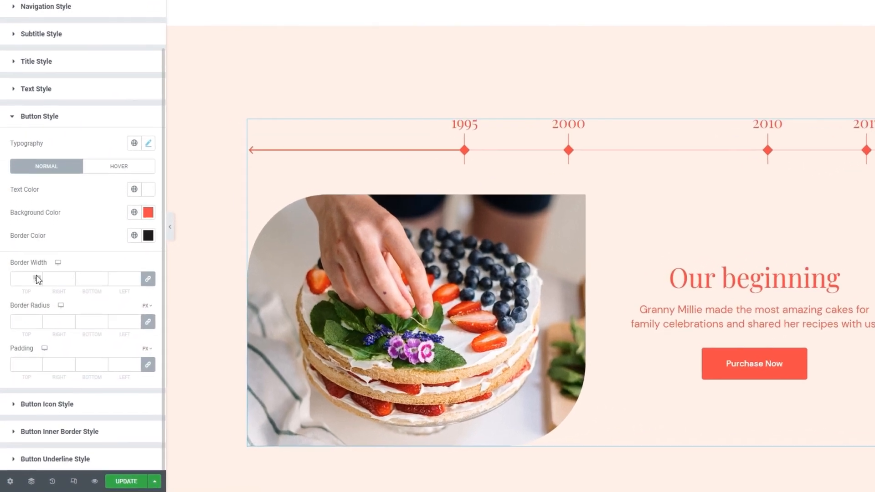
click(39, 270)
click(38, 270)
click(38, 270)
click(38, 270)
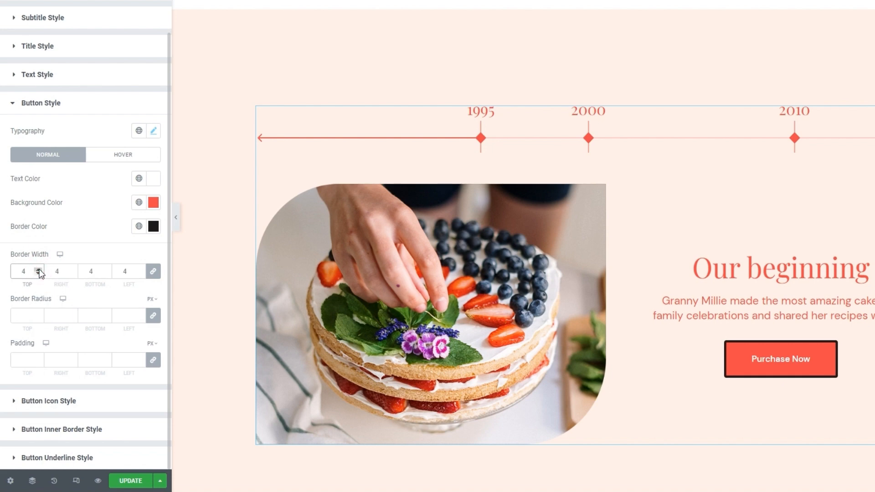
Try a border radius of 0 px on all corners of the button and clear it again.
click(26, 314)
text(00)
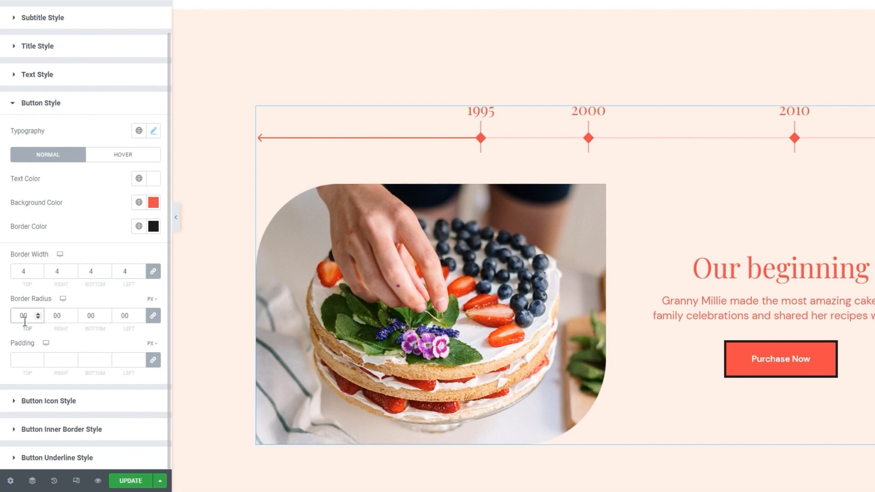
double_click(25, 321)
key(BackSpace)
Clear the button's border width and reset its border color to the default.
double_click(23, 272)
key(BackSpace)
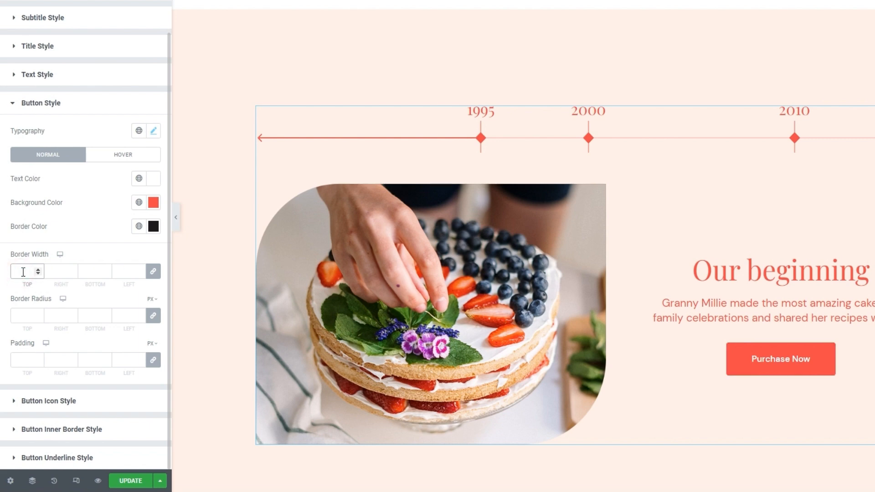
click(154, 226)
click(112, 250)
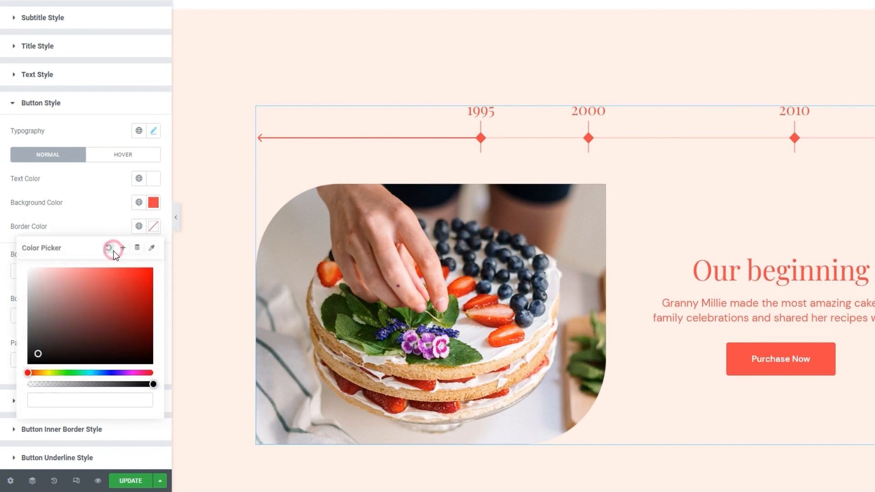
click(112, 232)
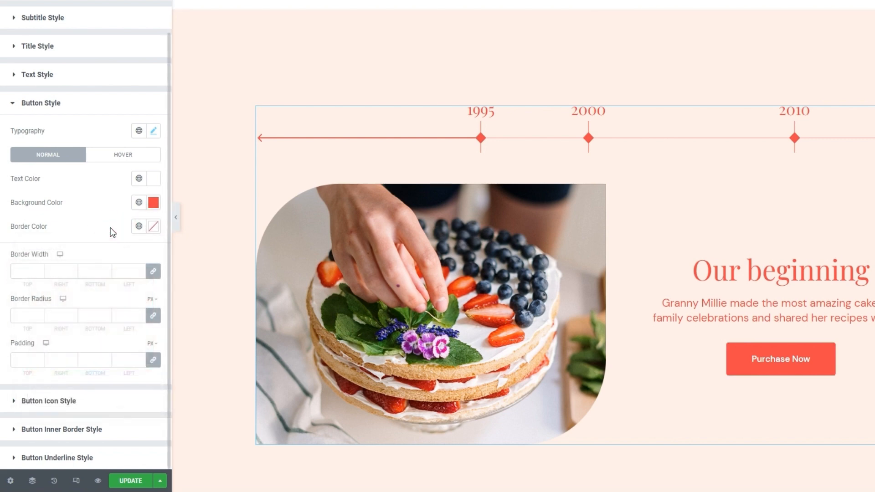
Try a near-black #0F0D0D text hover color for the button and reset it to the default.
click(115, 156)
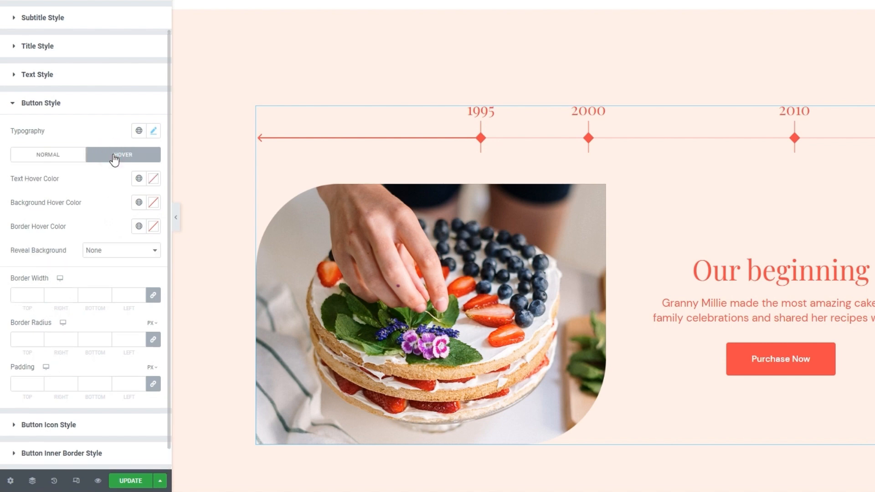
click(153, 178)
click(117, 250)
drag(118, 250, 108, 252)
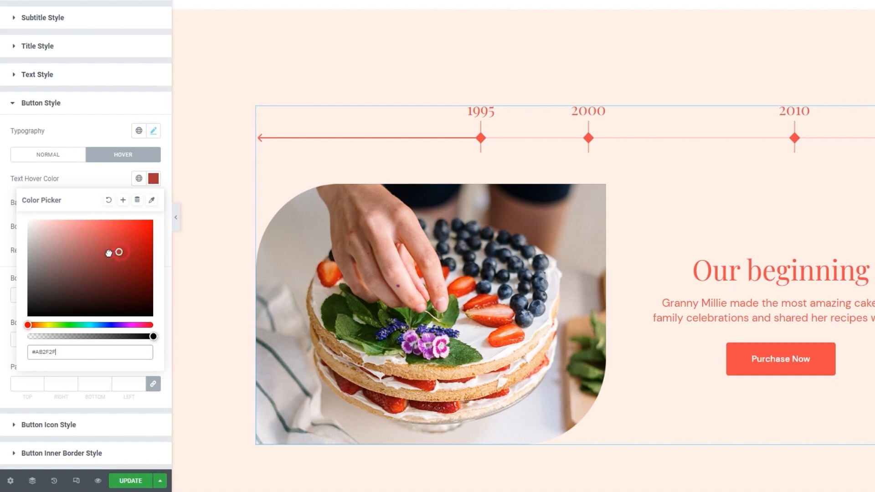
drag(108, 252, 47, 310)
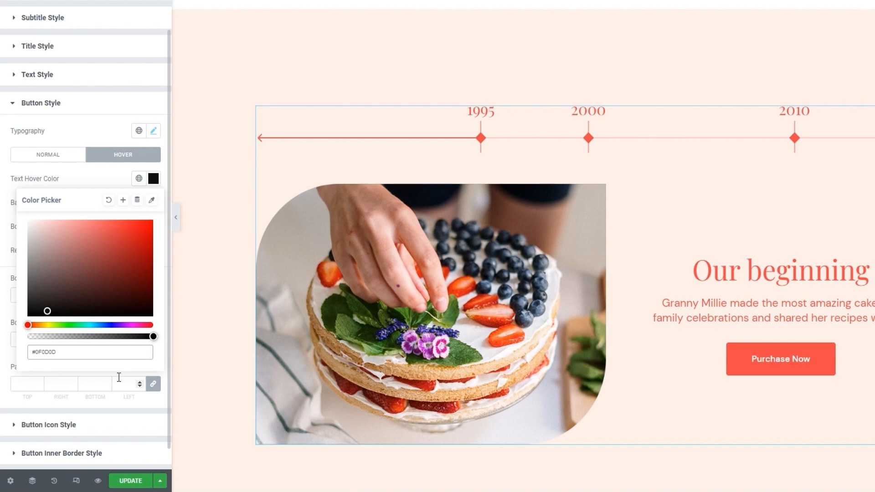
click(108, 199)
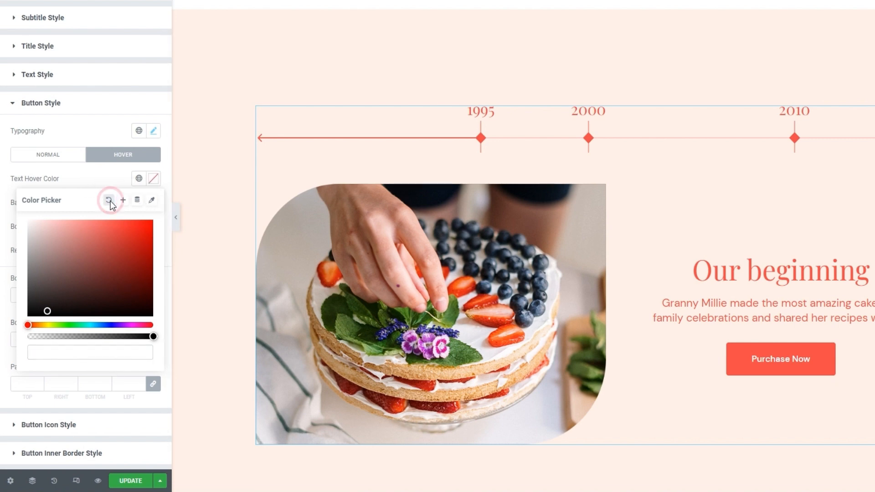
Set the background hover color of the timeline button to the light red #FF6A6A.
click(152, 204)
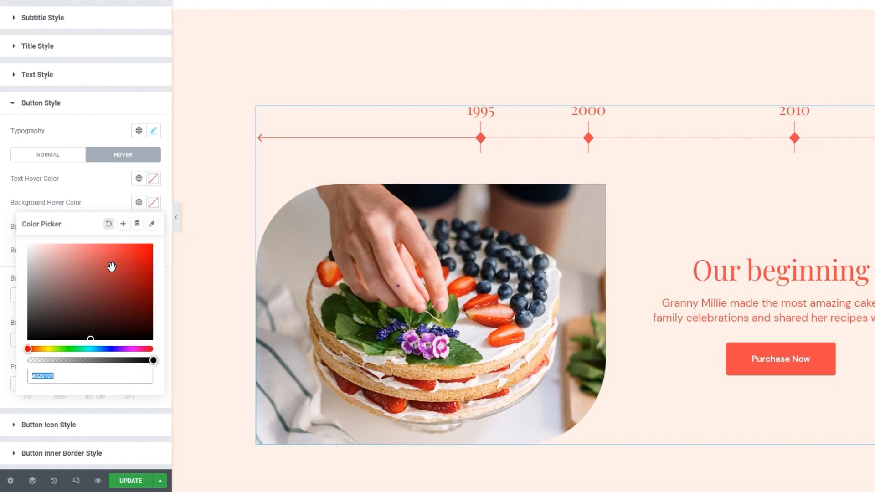
click(96, 262)
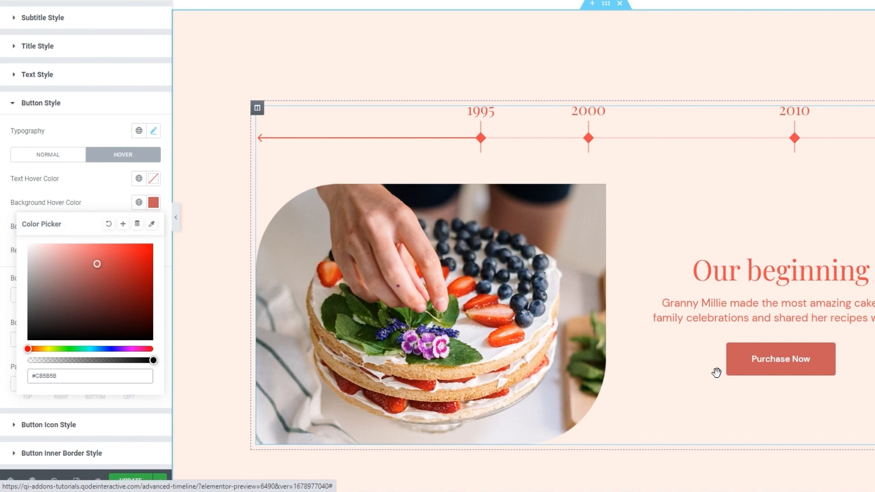
double_click(58, 376)
text(ff6a6)
text(0)
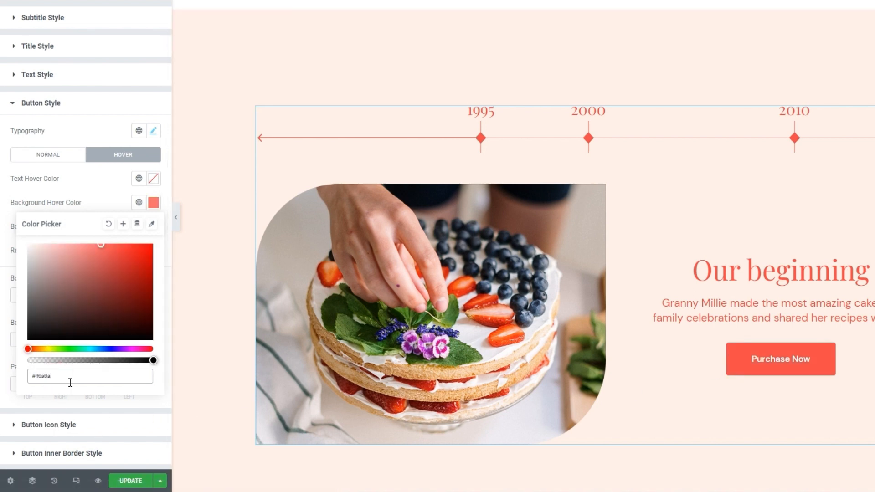
click(153, 202)
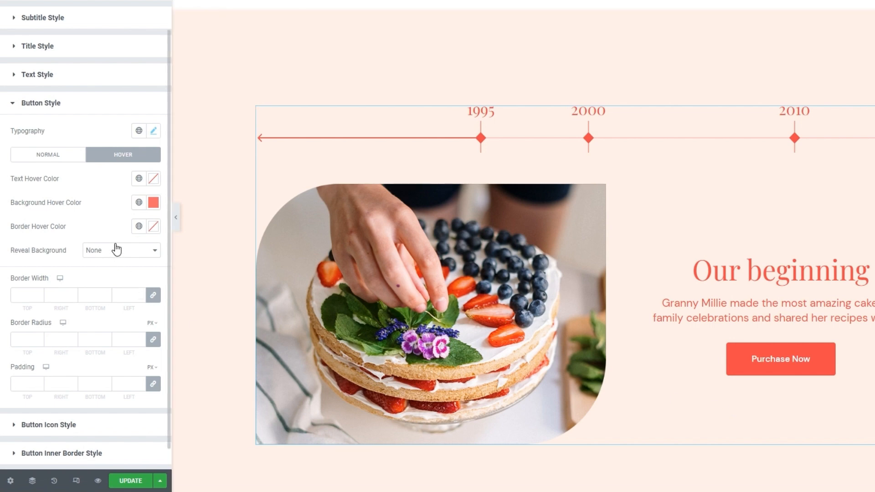
Try the Horizontal and Vertical reveal backgrounds for the button's hover state and return the option to None.
click(153, 226)
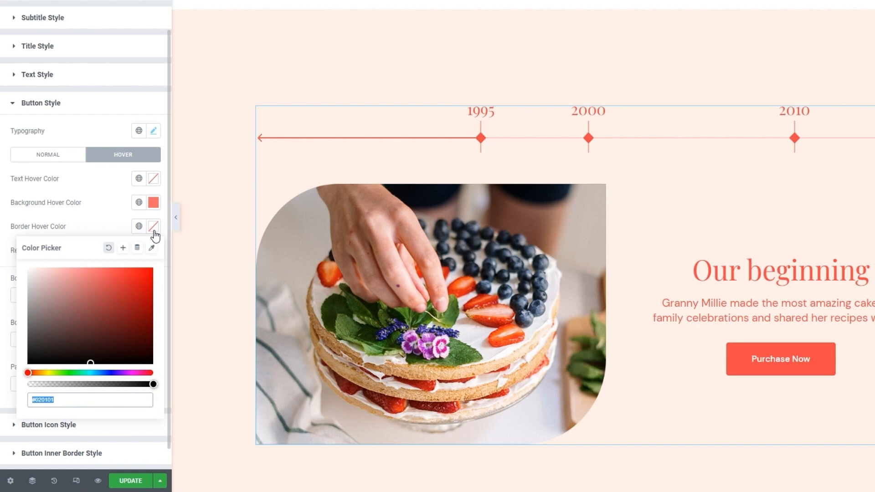
click(154, 231)
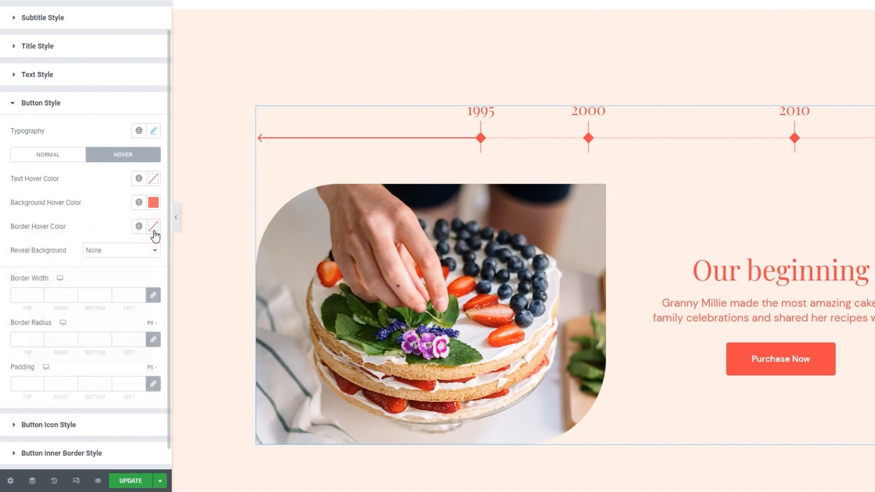
click(138, 255)
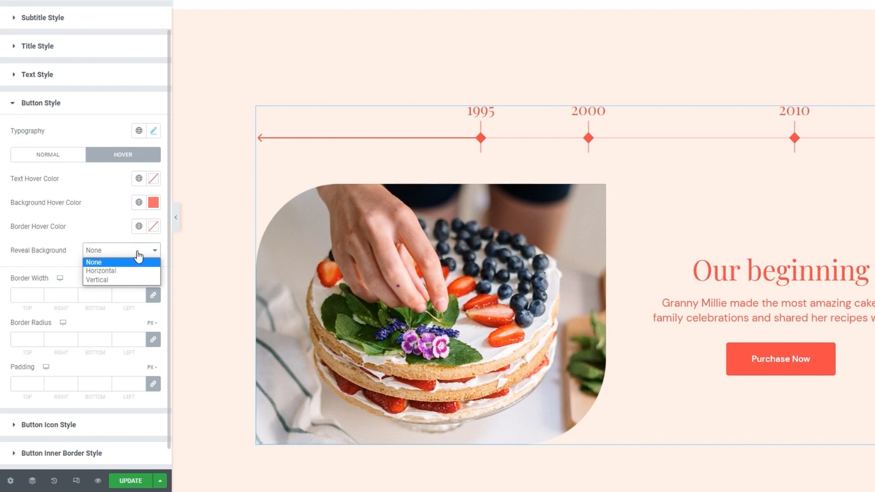
click(130, 269)
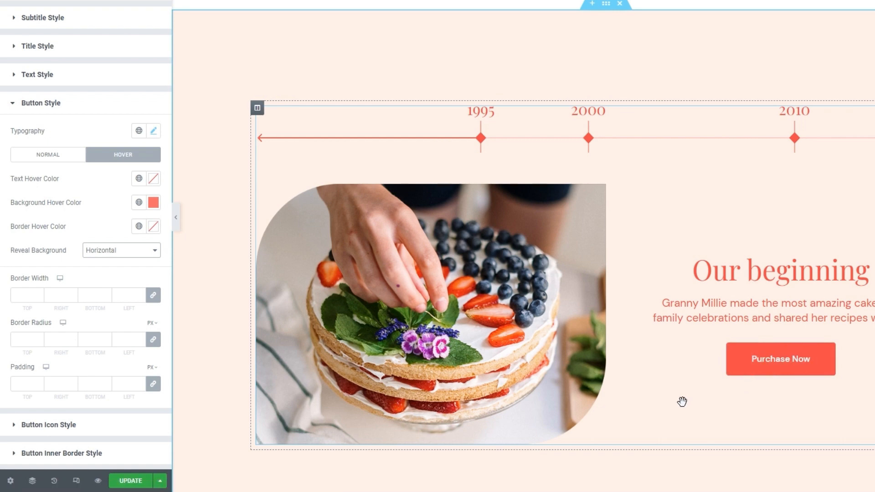
click(105, 250)
click(105, 274)
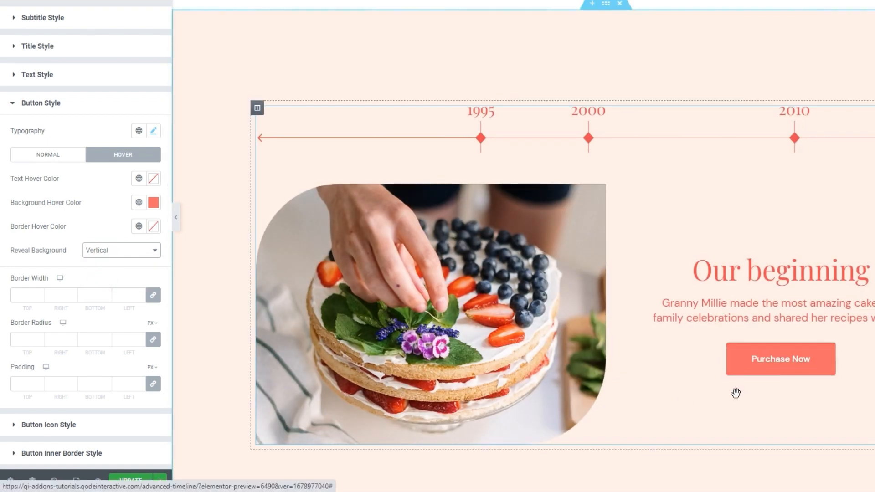
click(108, 250)
click(108, 264)
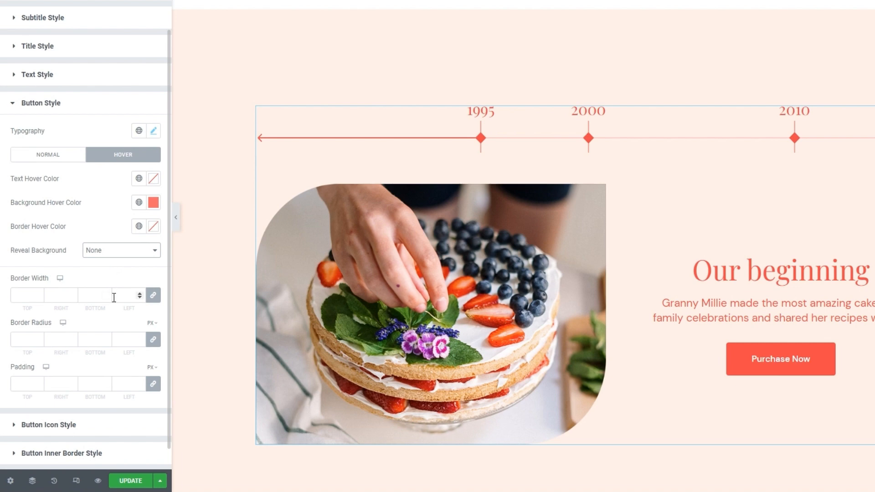
Unlink the button's border radius values and set them to top 0, right 20, bottom 0 and left 20 px.
click(153, 340)
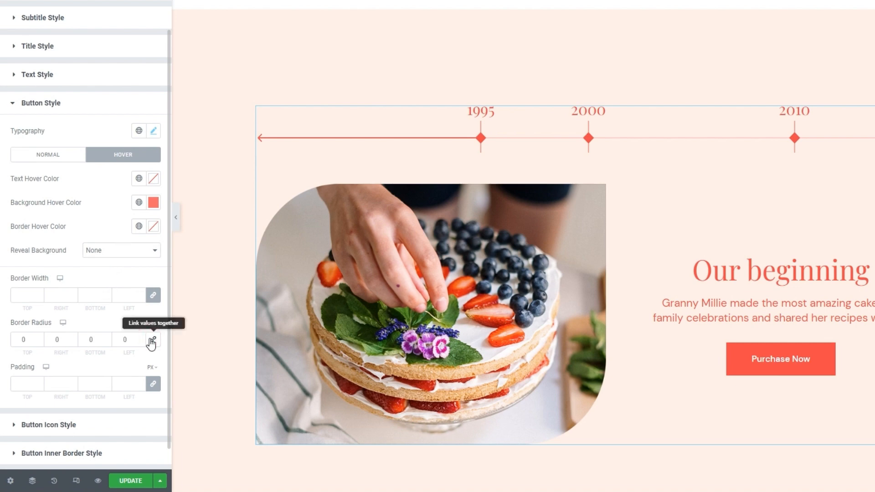
click(52, 341)
text(2)
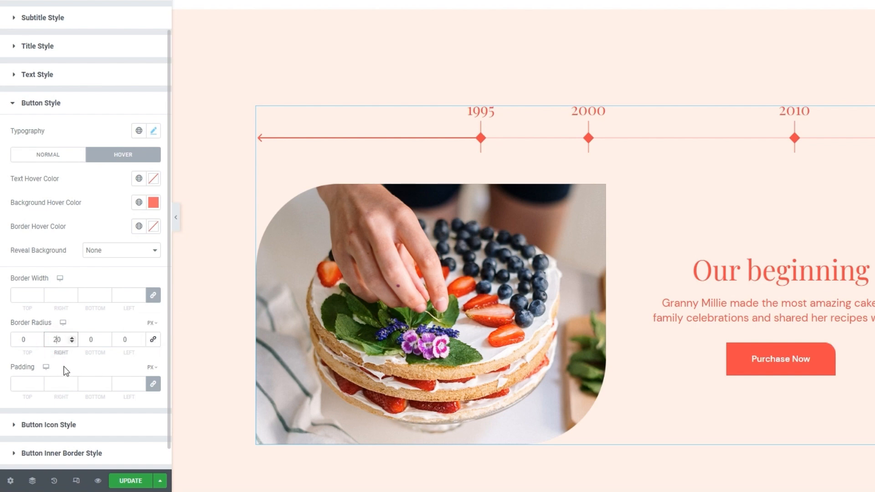
click(119, 339)
text(2)
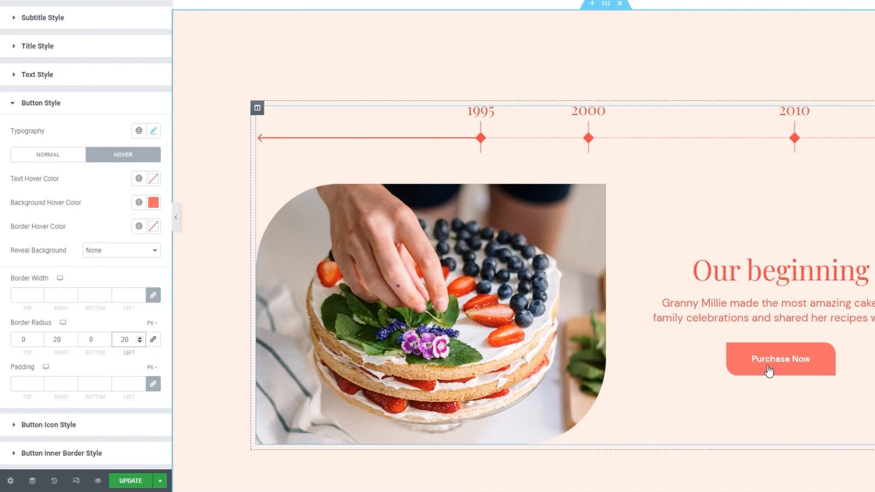
Unlink the button's padding values, set them to top 13, right 48, bottom 13 and left 48 px, and update the page.
click(153, 385)
double_click(27, 384)
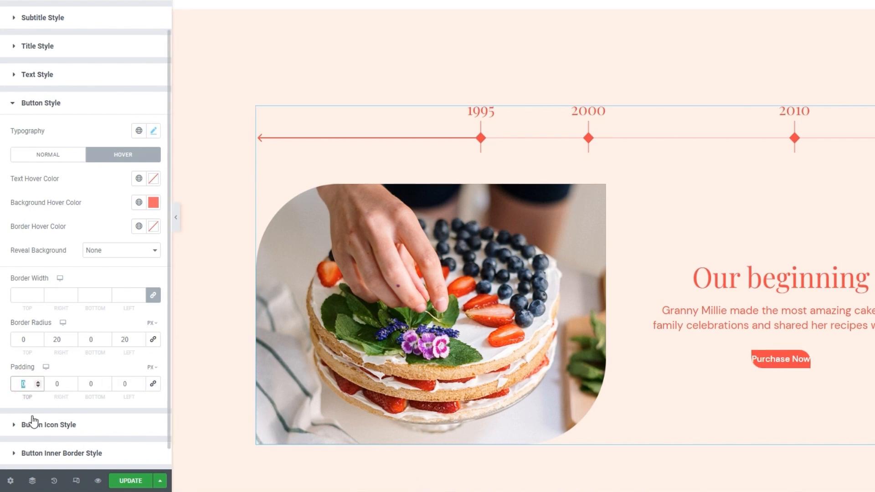
text(13)
click(58, 385)
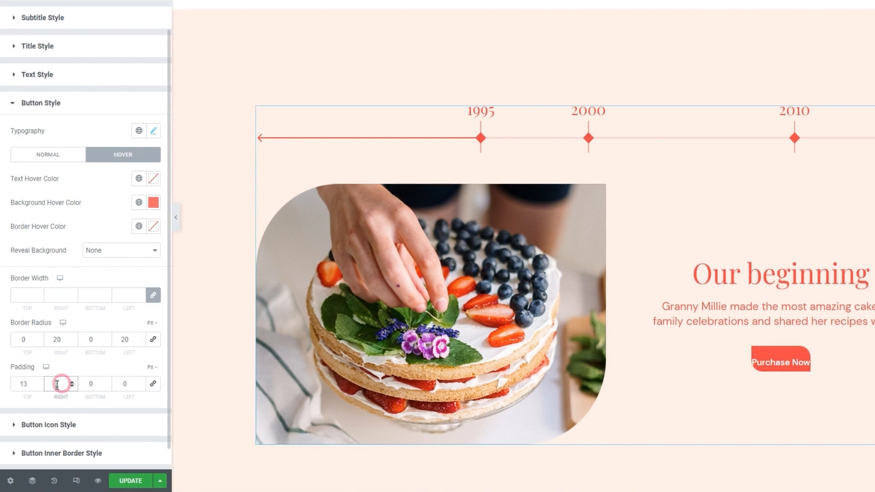
text(1)
click(89, 383)
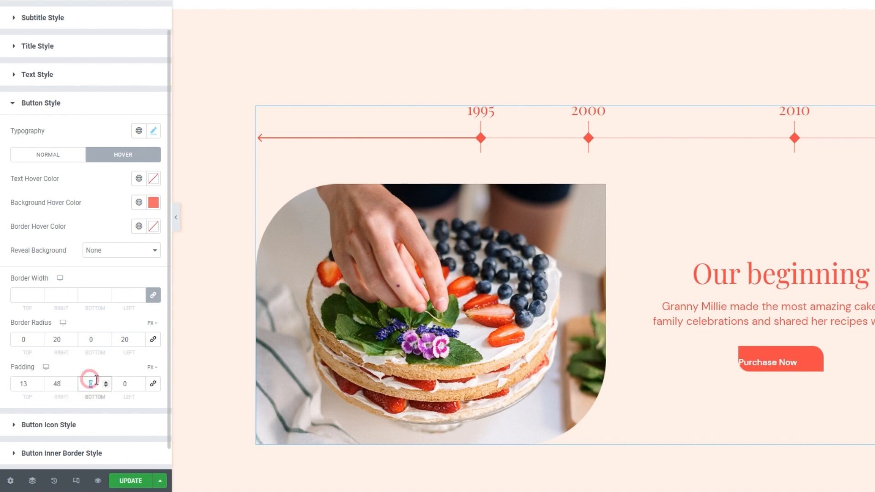
text(13)
click(128, 383)
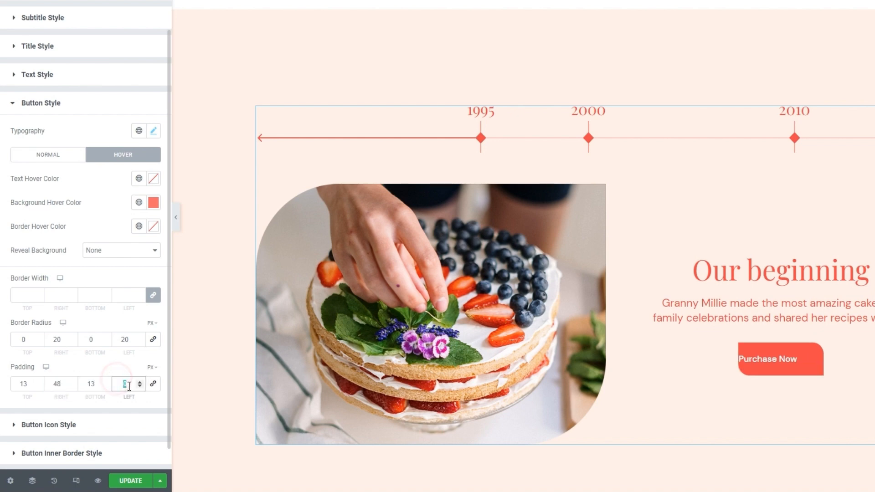
text(48)
scroll(130, 376, down, 1)
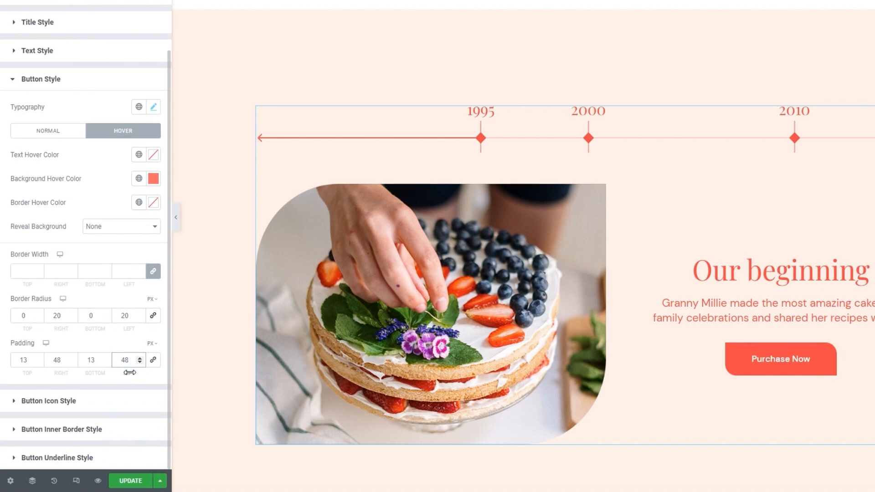
click(147, 379)
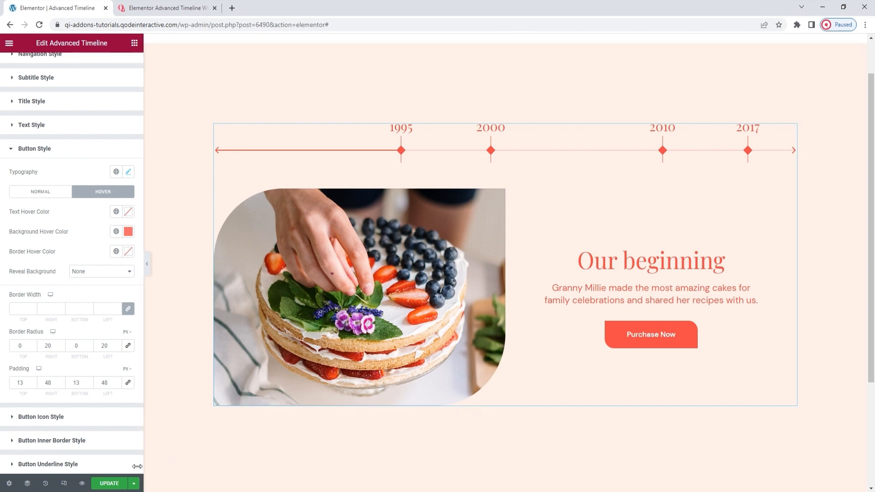
click(96, 483)
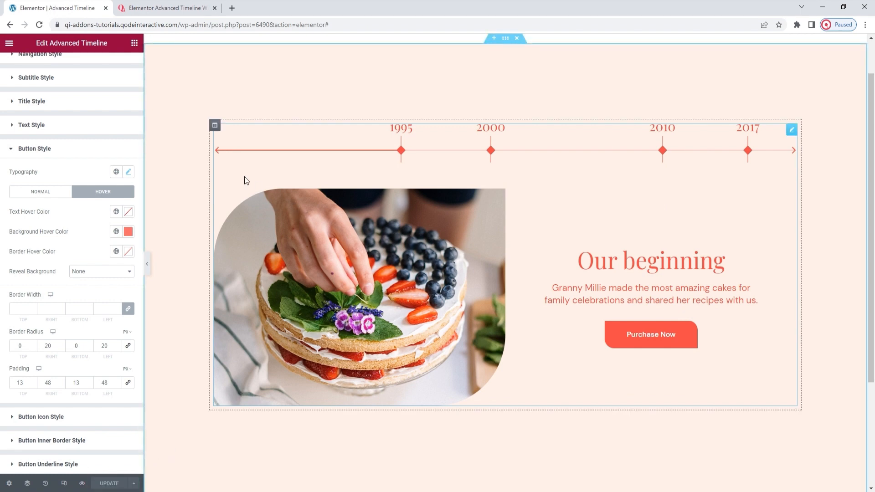
Check the finished timeline by going through its 2000, 2010, 2017 and 2022 entries, advancing the date navigation to reach 2022.
click(491, 150)
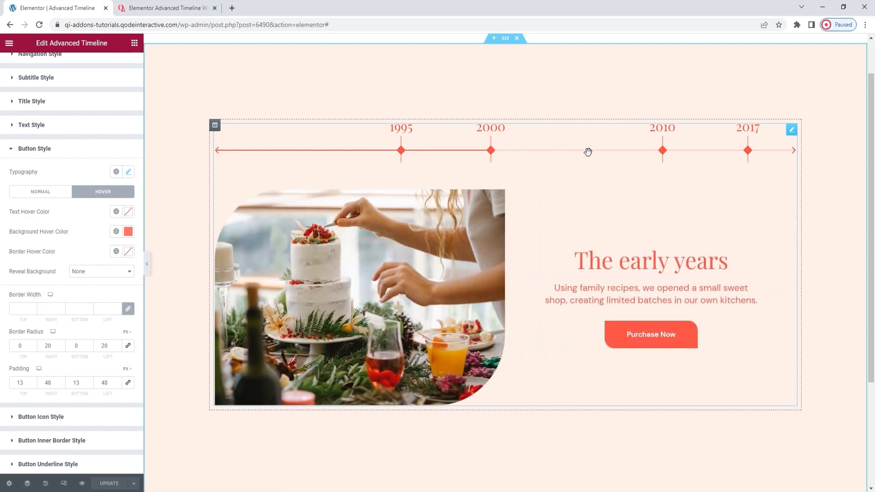
click(662, 150)
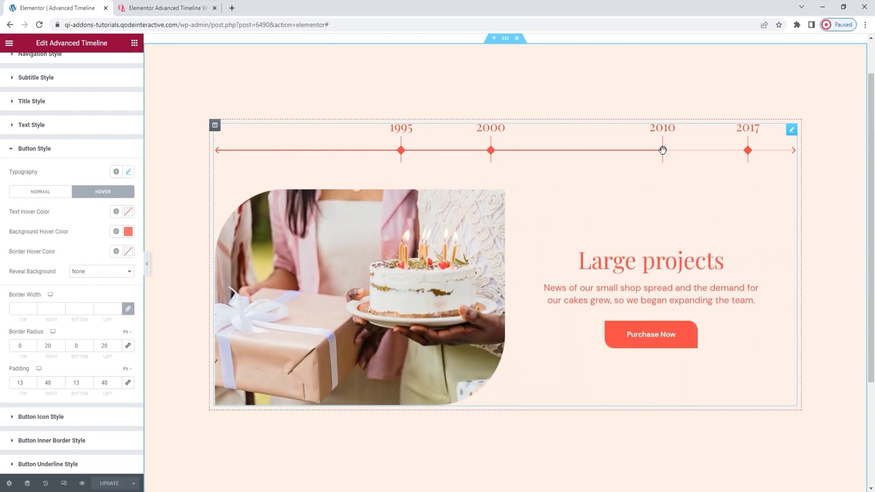
click(748, 150)
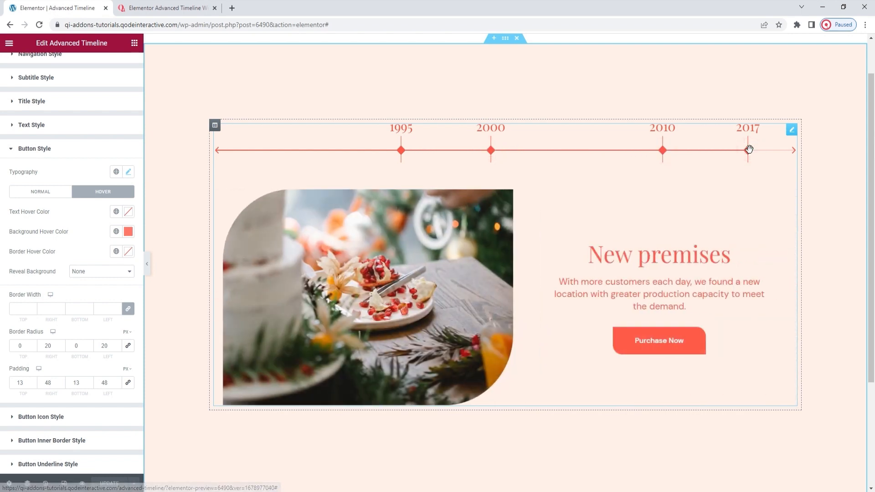
click(793, 150)
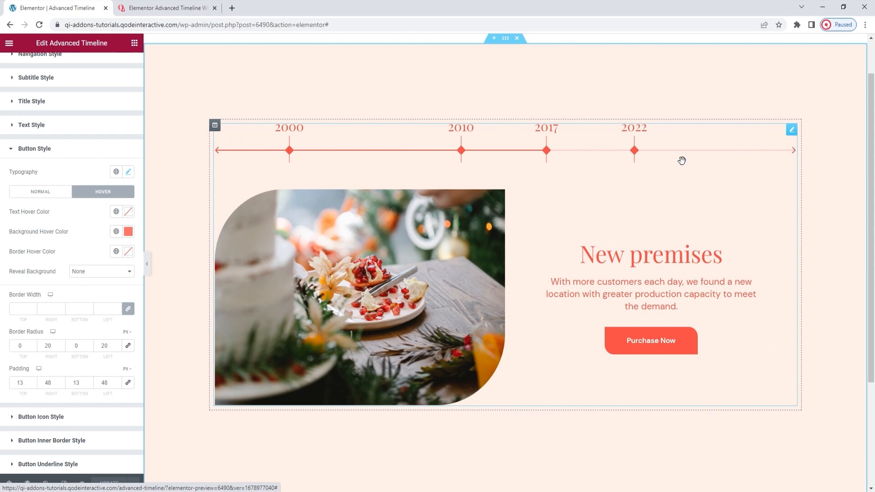
click(634, 150)
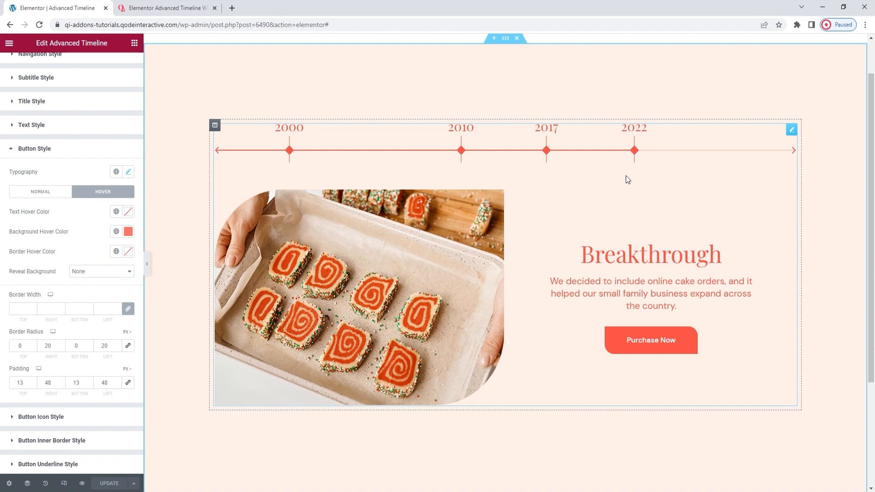
Switch to the Qi Addons Advanced Timeline demo page and review its example timelines from the page's start to the cake-themed one.
click(177, 7)
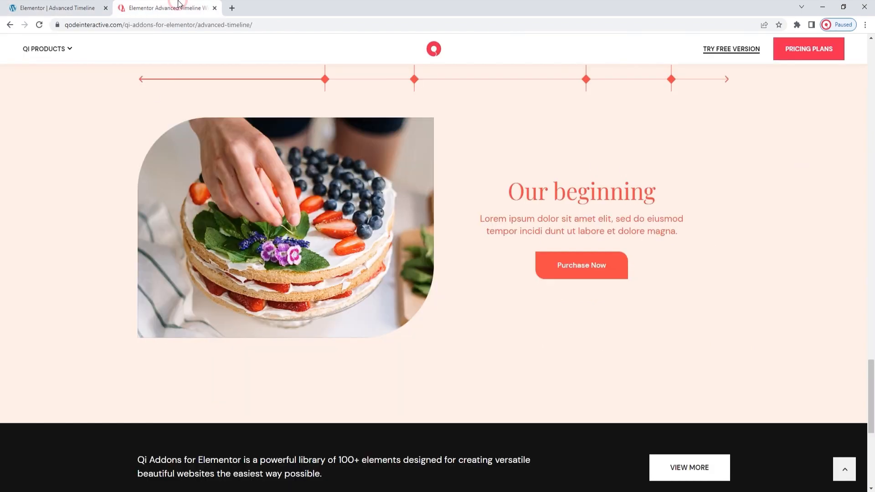
click(843, 467)
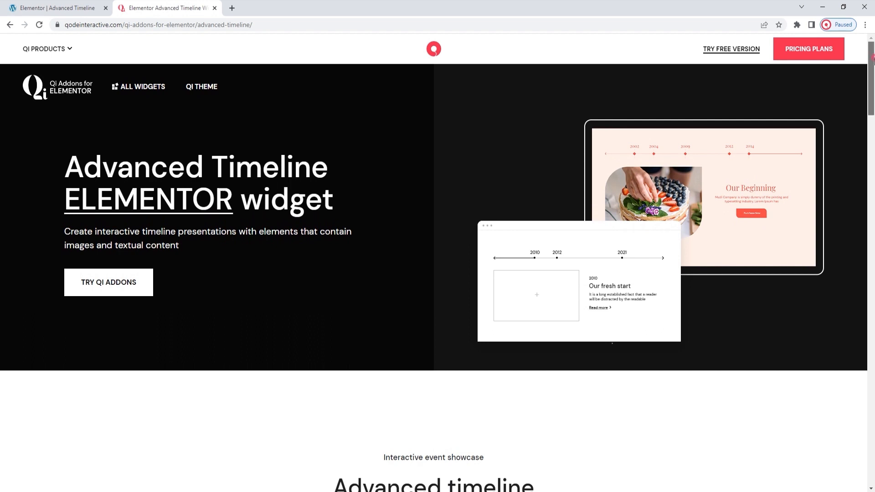
drag(872, 62, 872, 116)
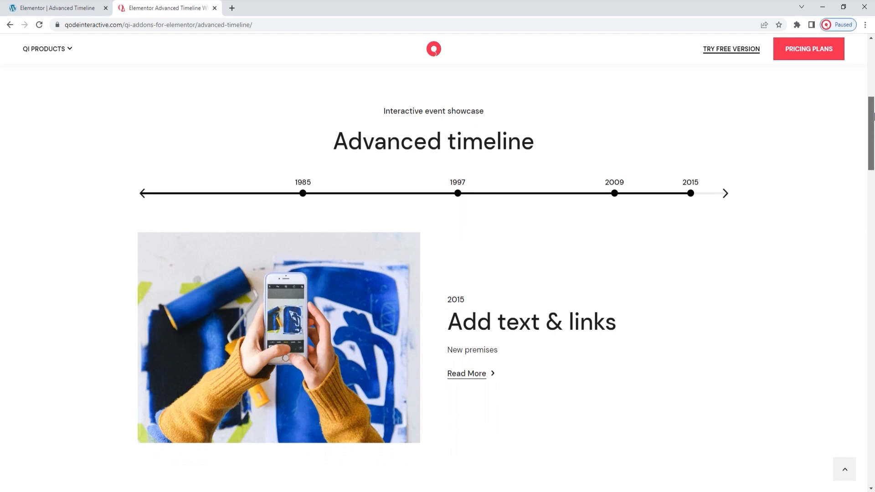
drag(873, 116, 870, 194)
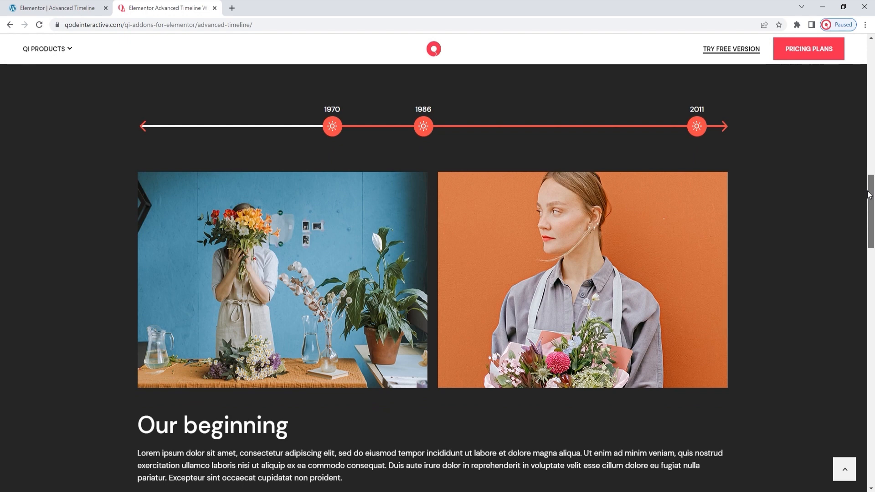
drag(869, 195, 869, 278)
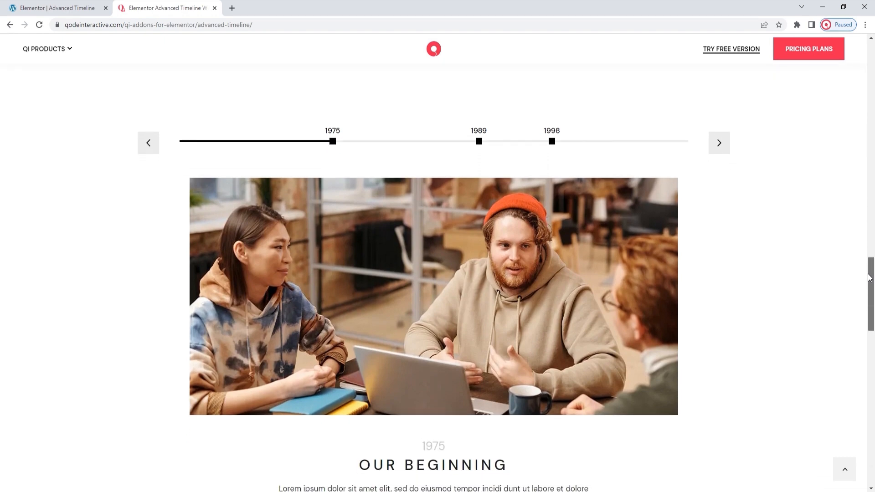
drag(869, 278, 871, 366)
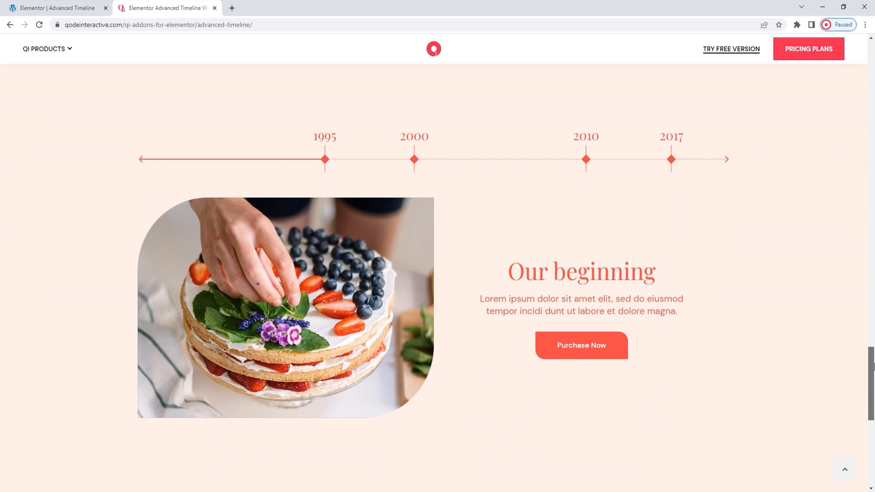
drag(873, 366, 873, 384)
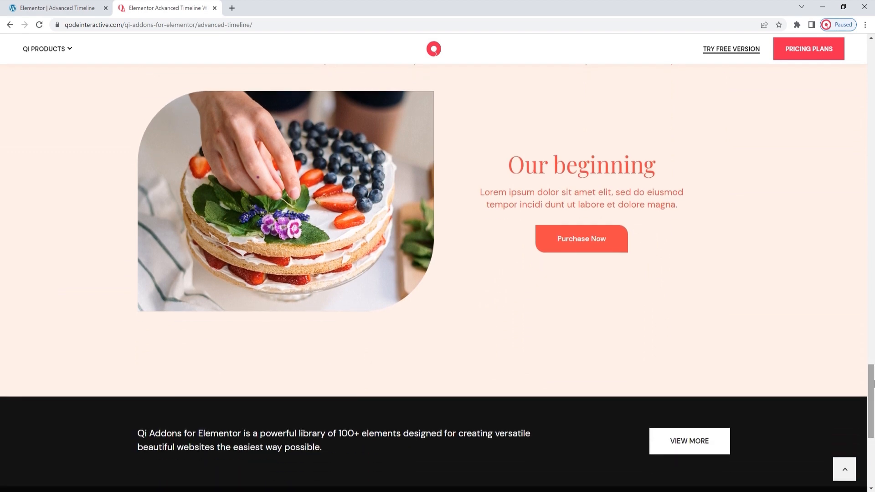